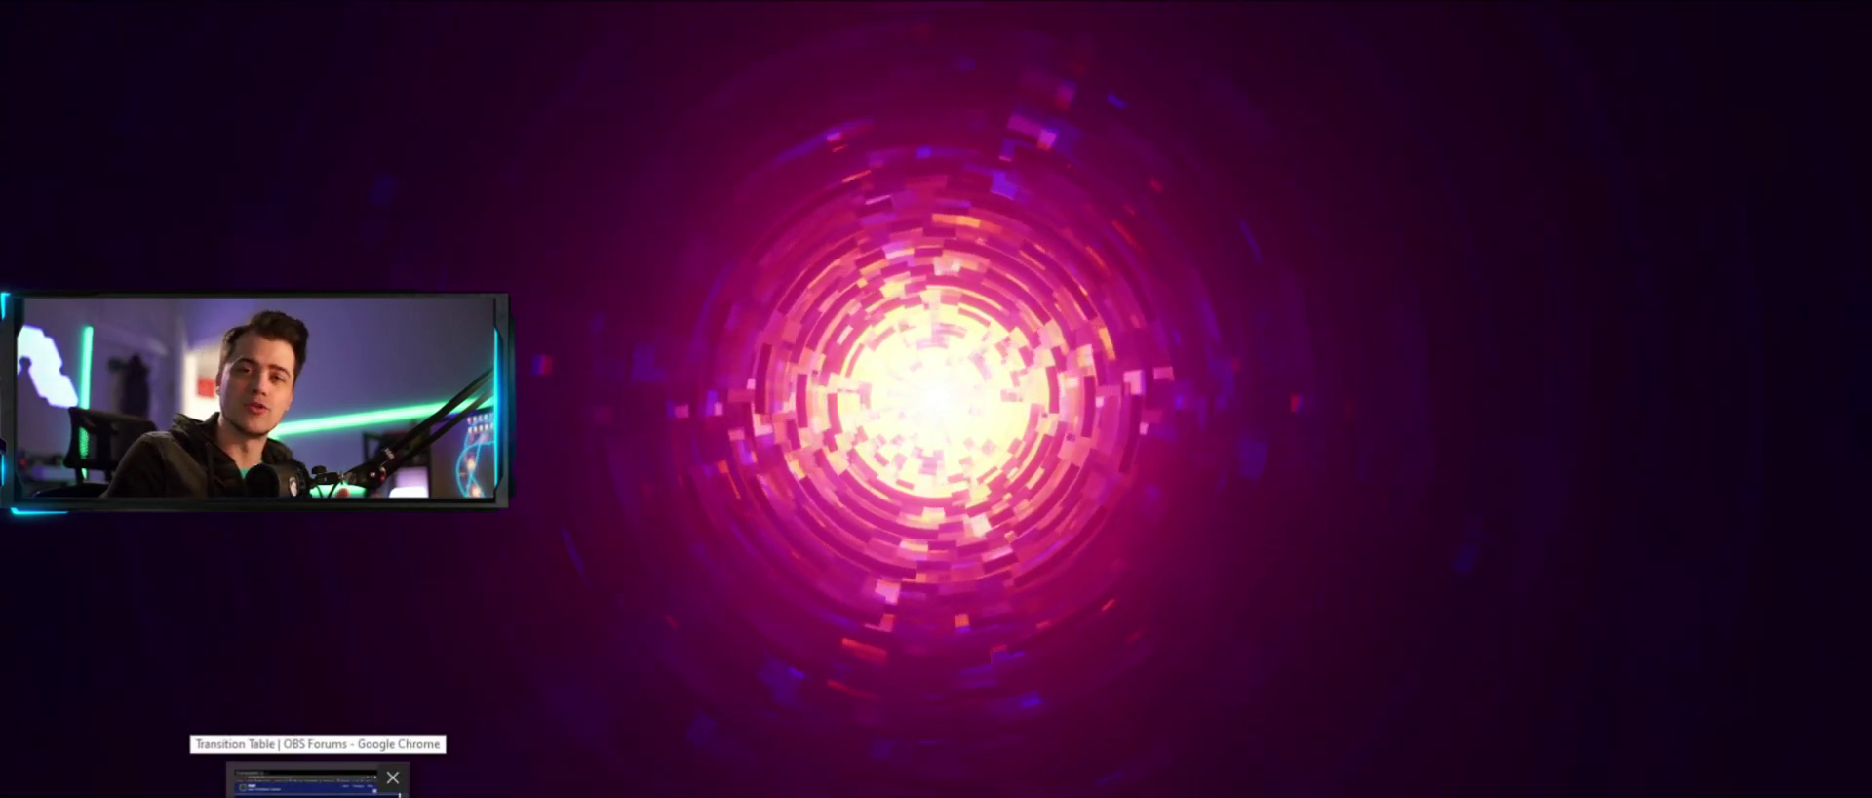
- Open the Transition Table 0.1.2 plugin page on the OBS Forums and look through its overview and screenshots
left_click(312, 780)
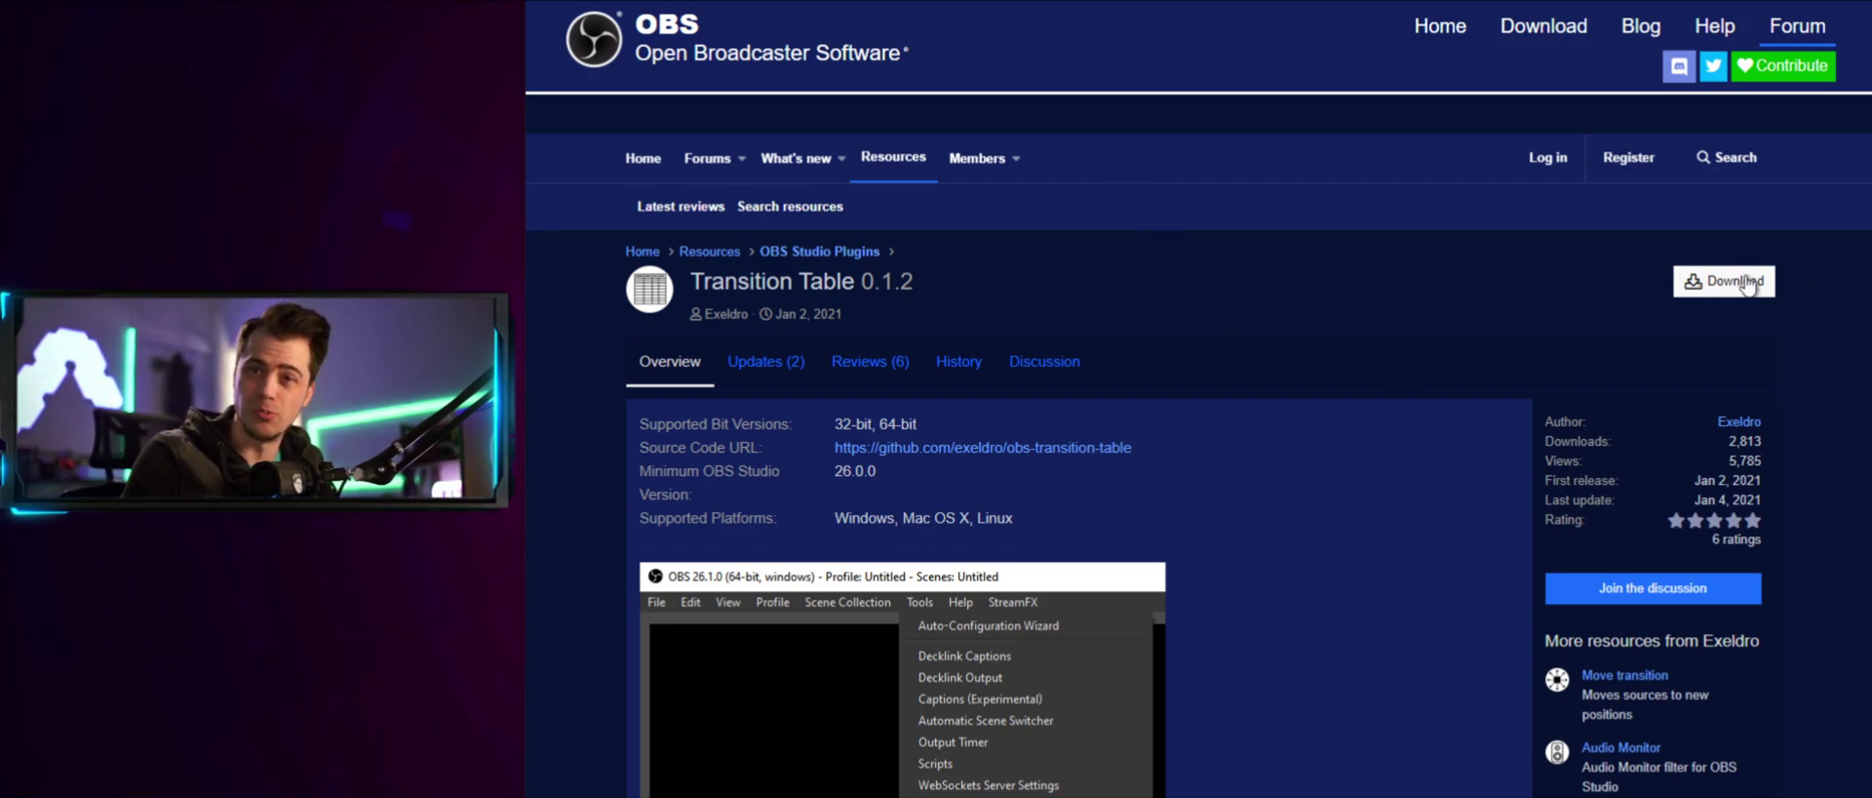
scroll(1338, 390, "down", 10)
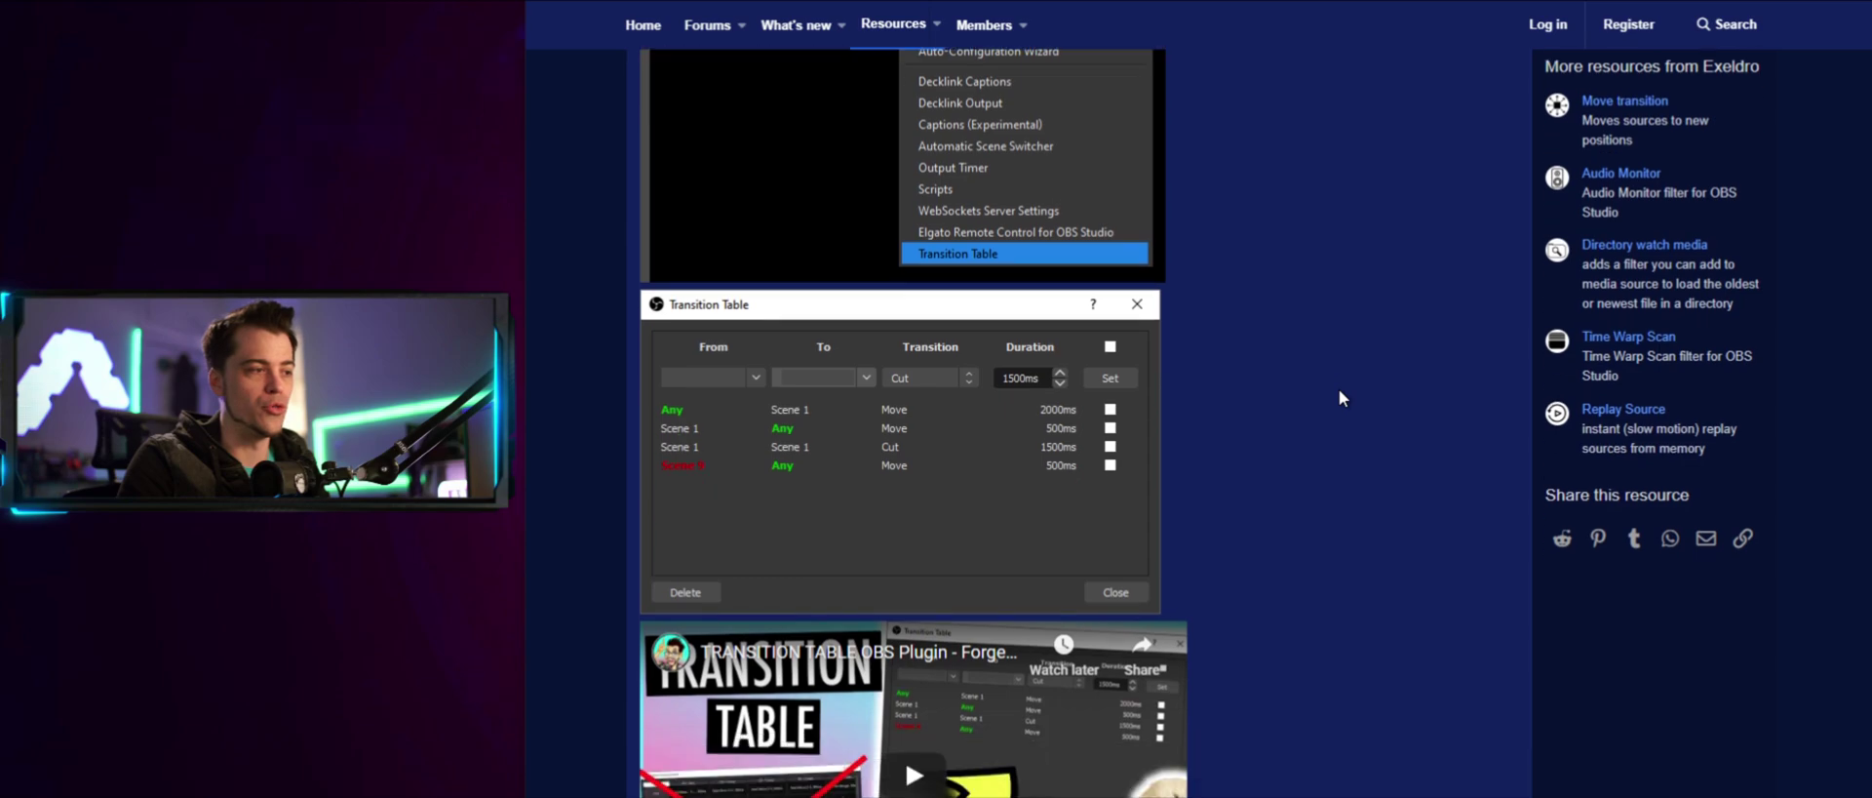
scroll(1338, 398, "up", 10)
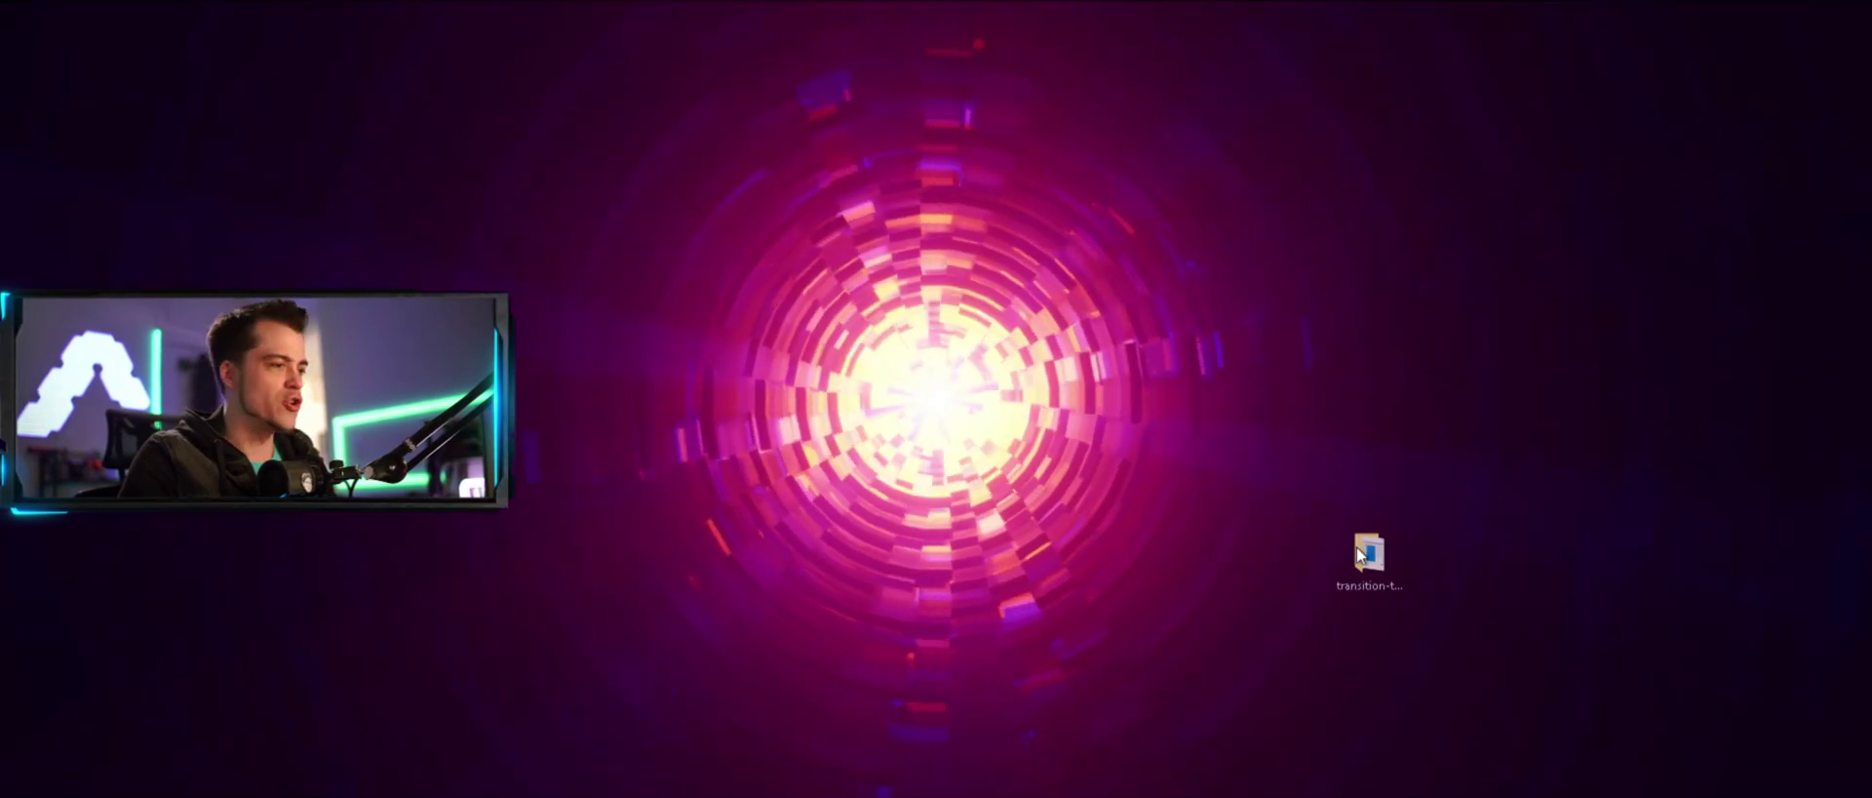
- Move the transition-table-0.1.2-windows-installer folder to the centre of the desktop and open it
left_click_drag(1357, 543, 925, 390)
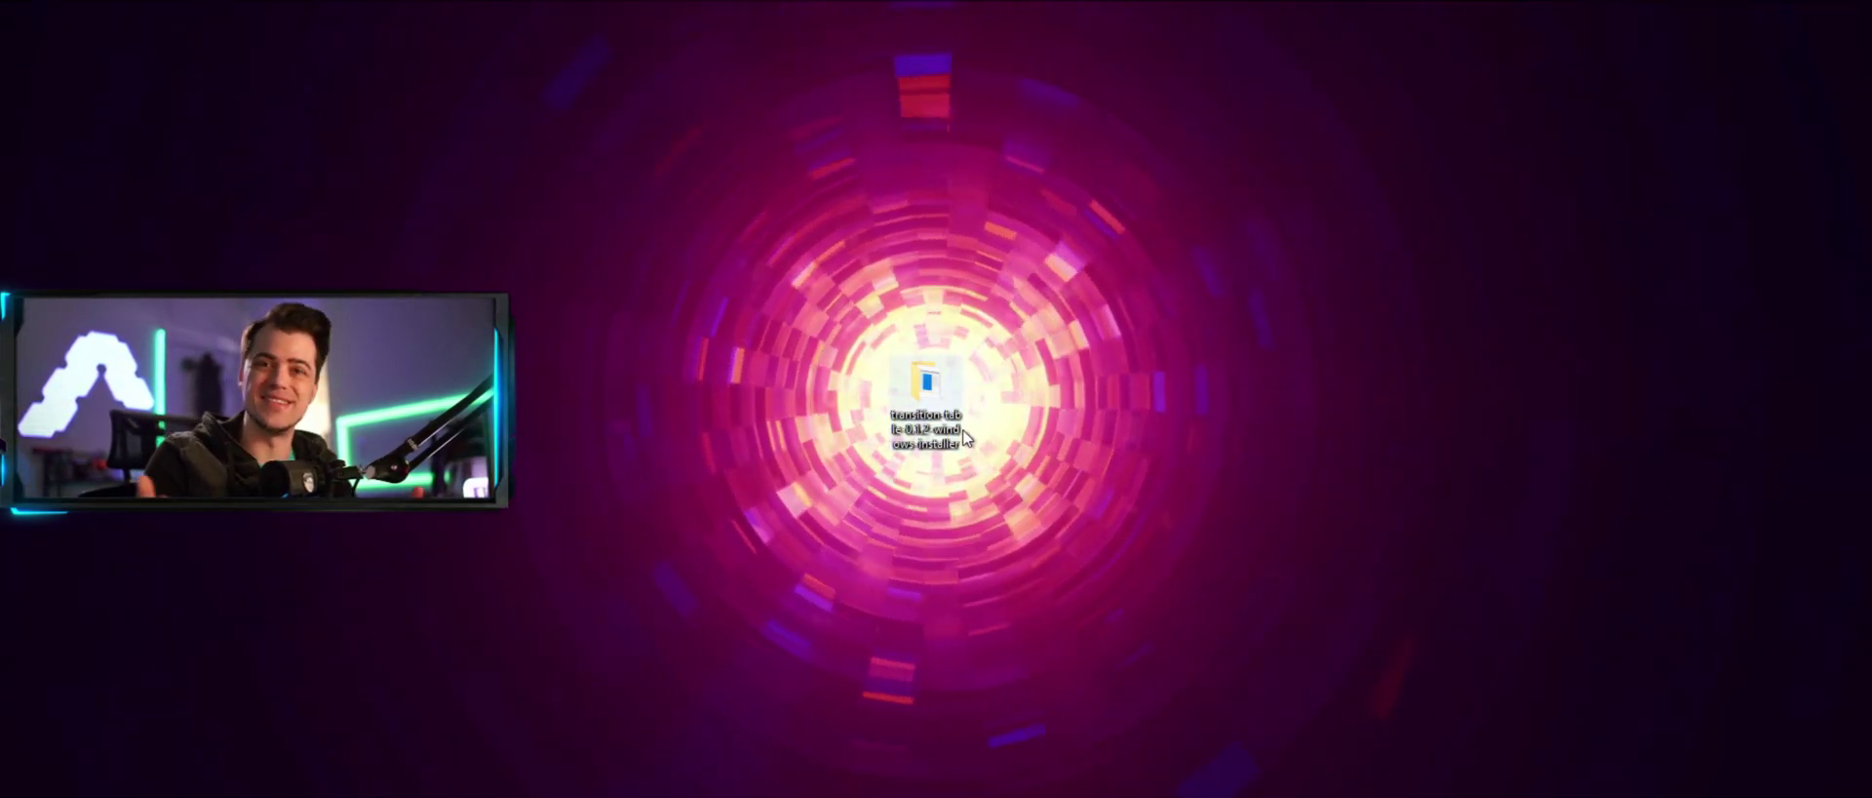
right_click(930, 398)
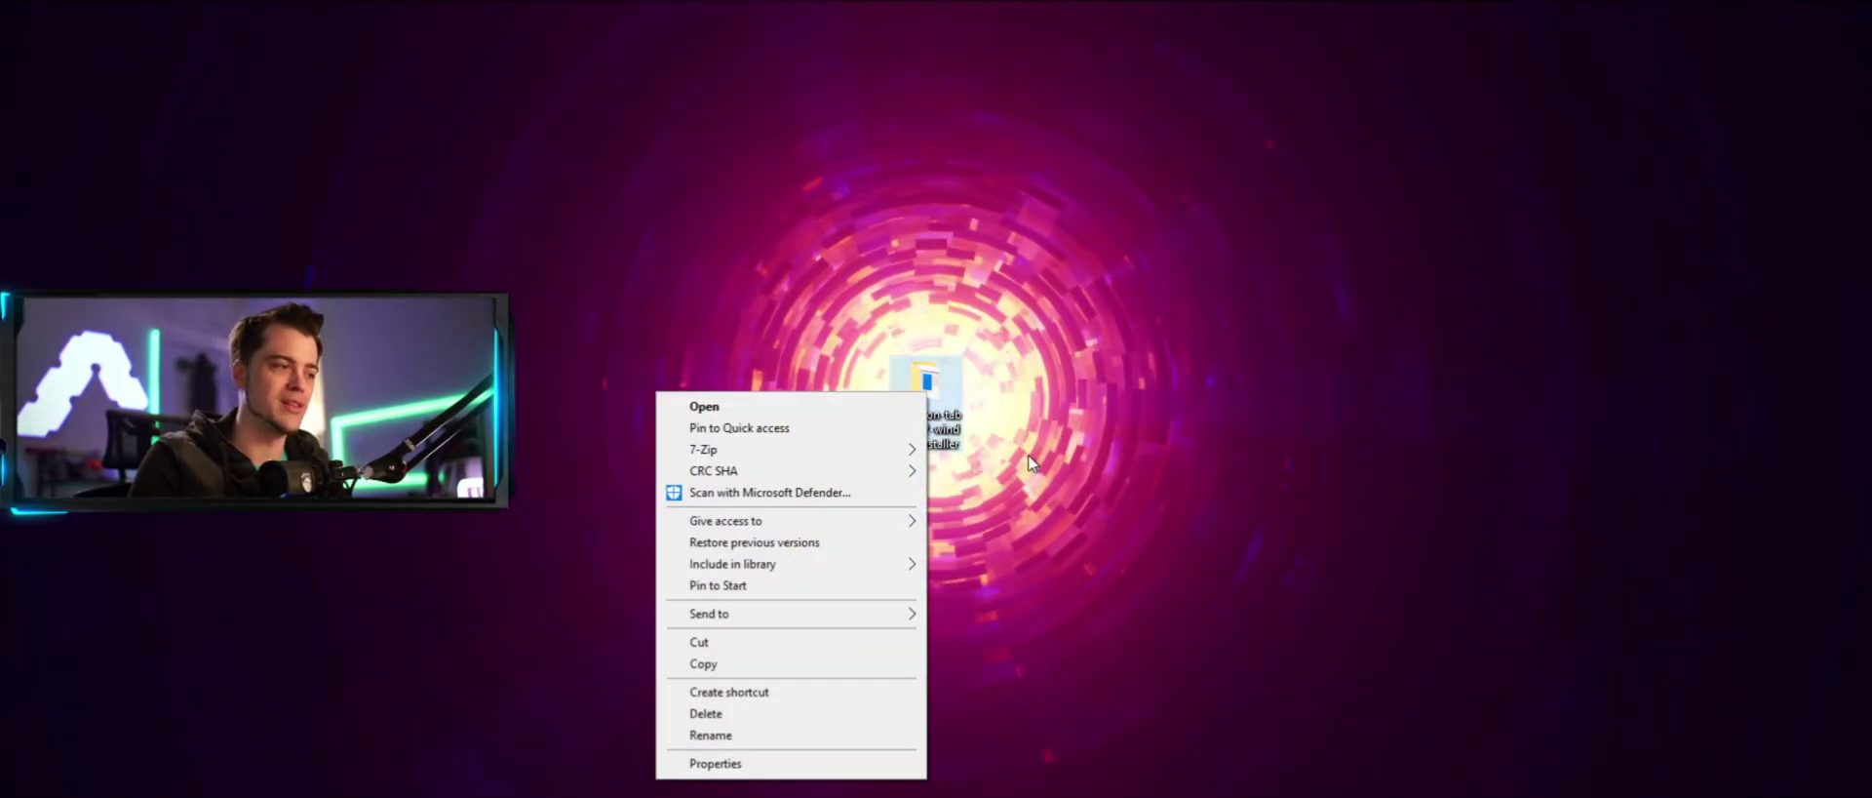
left_click(1338, 512)
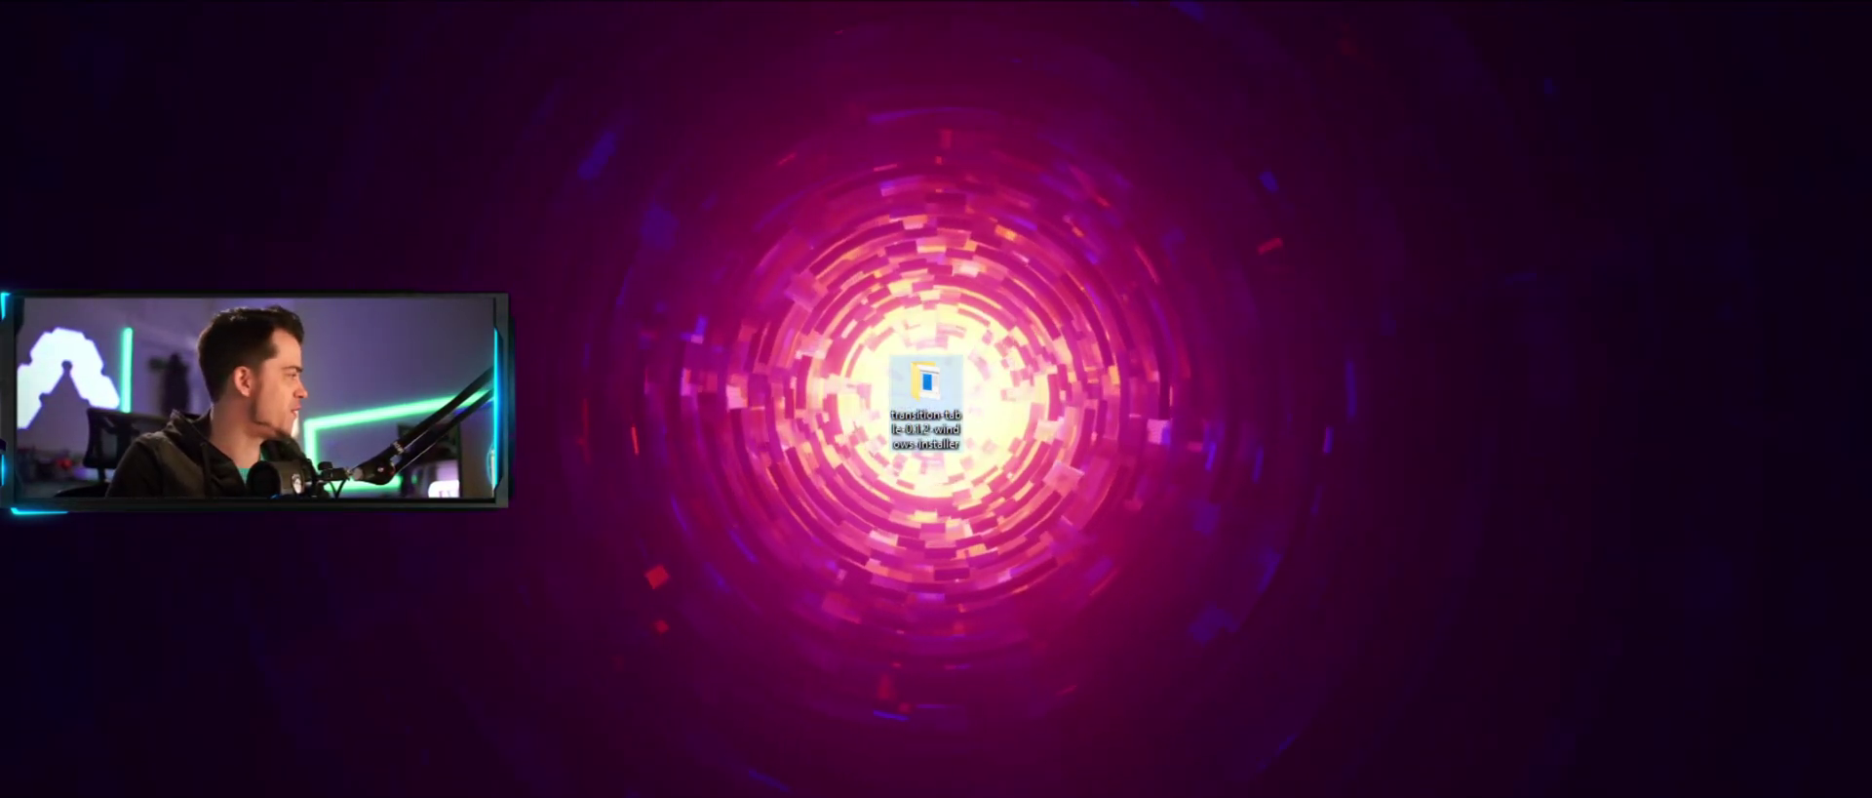
double_click(960, 397)
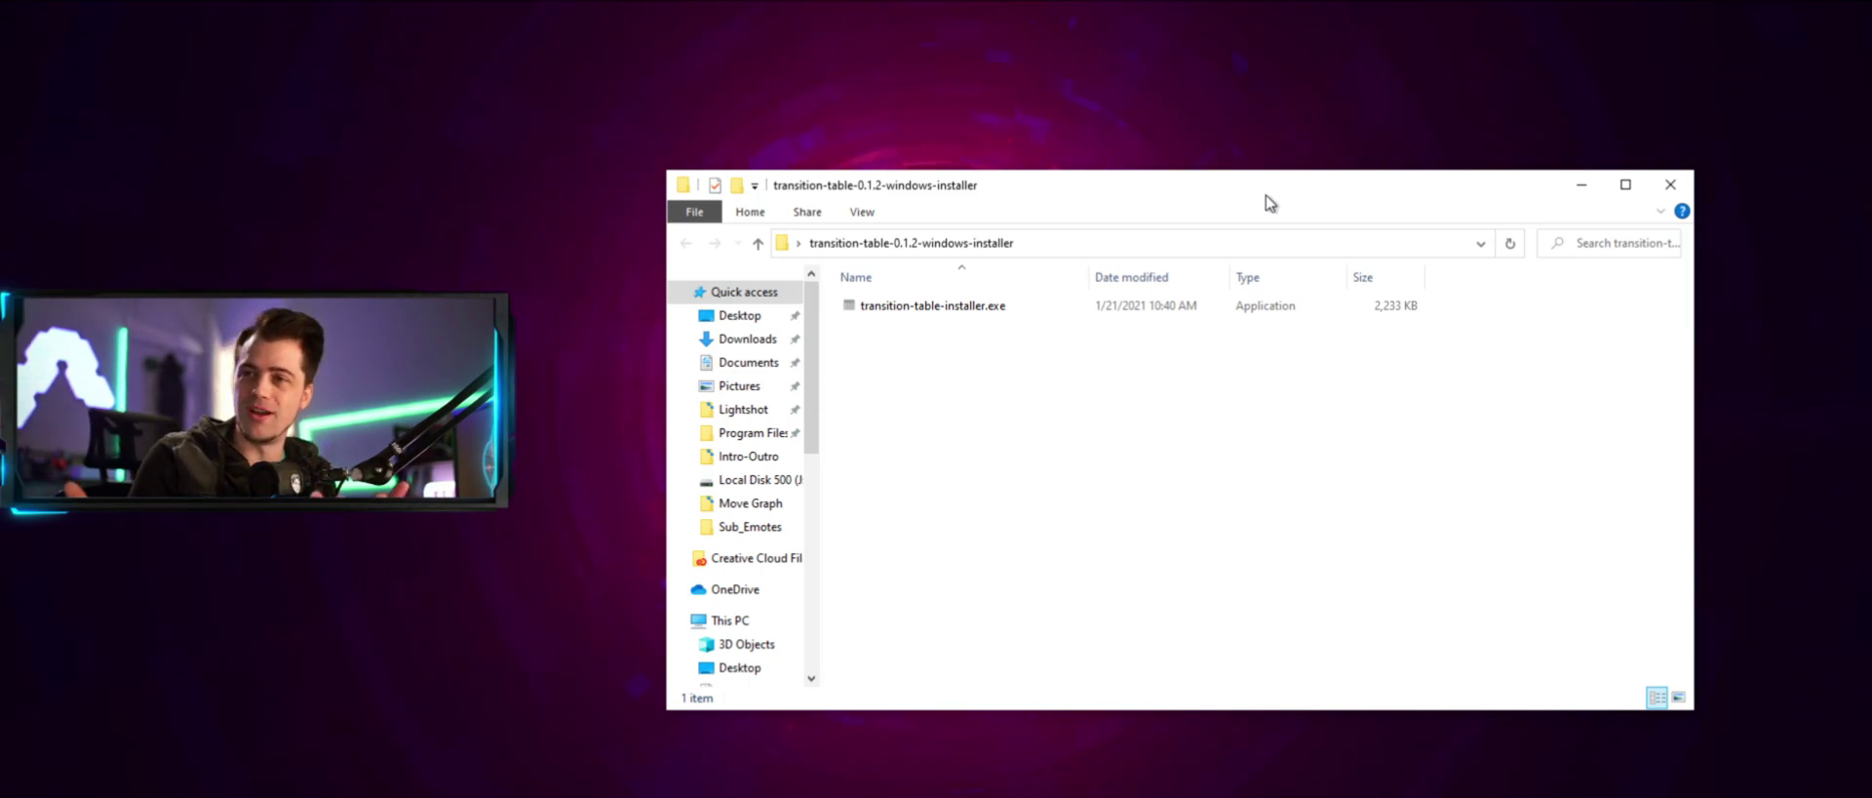
- Launch transition-table-installer.exe, allow it to make changes to the device, and exit the setup without installing
left_click(997, 310)
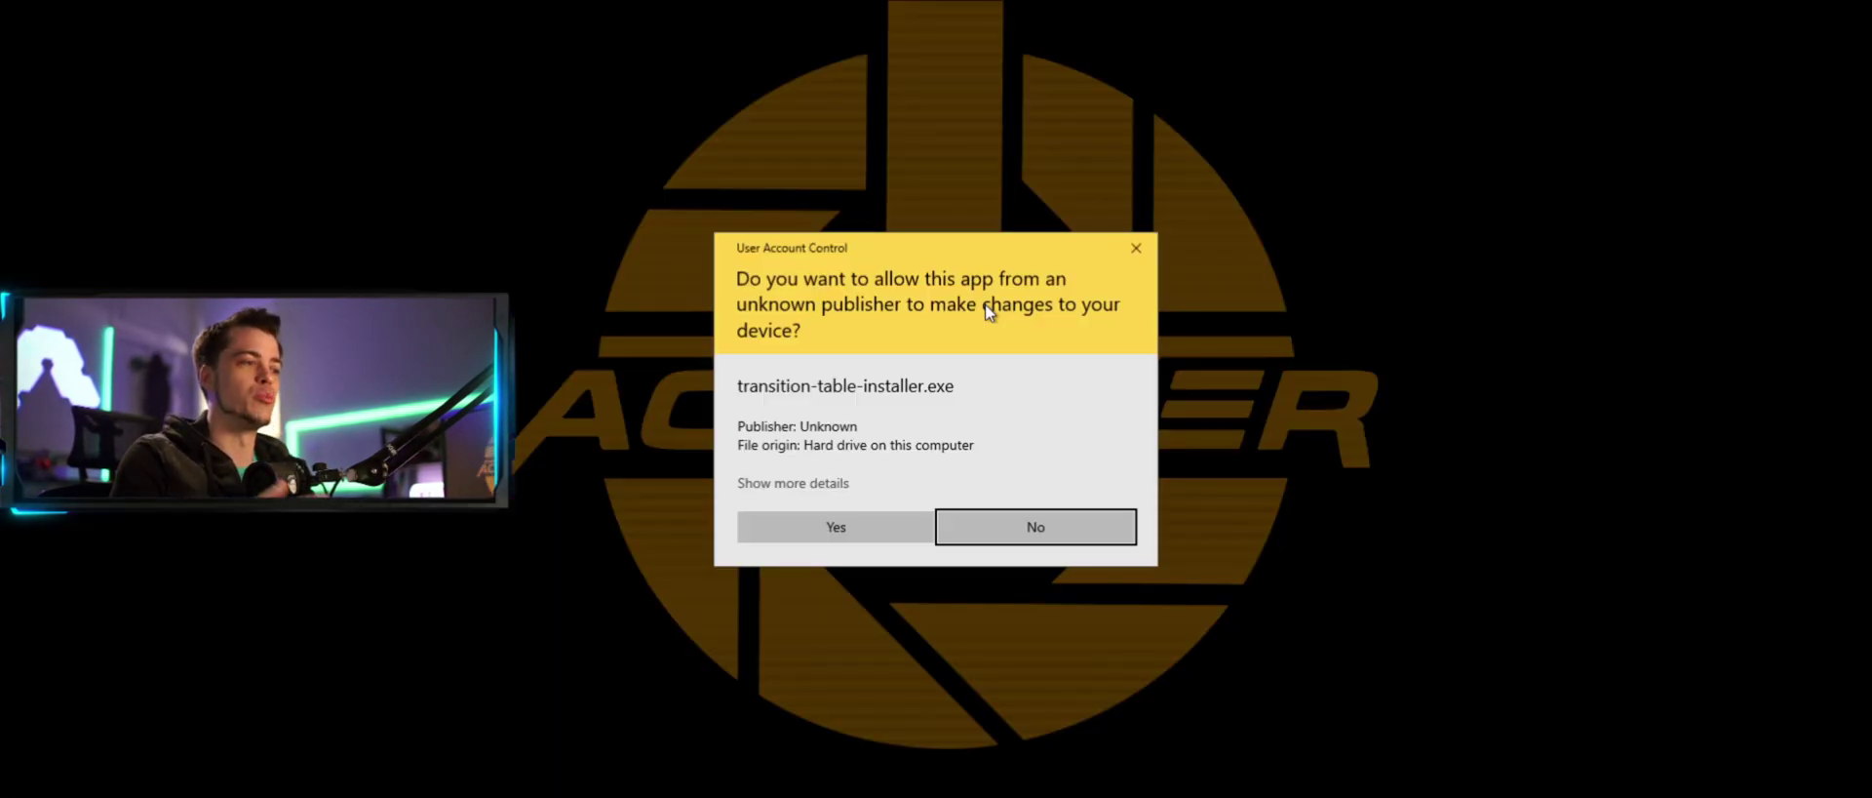
left_click(837, 525)
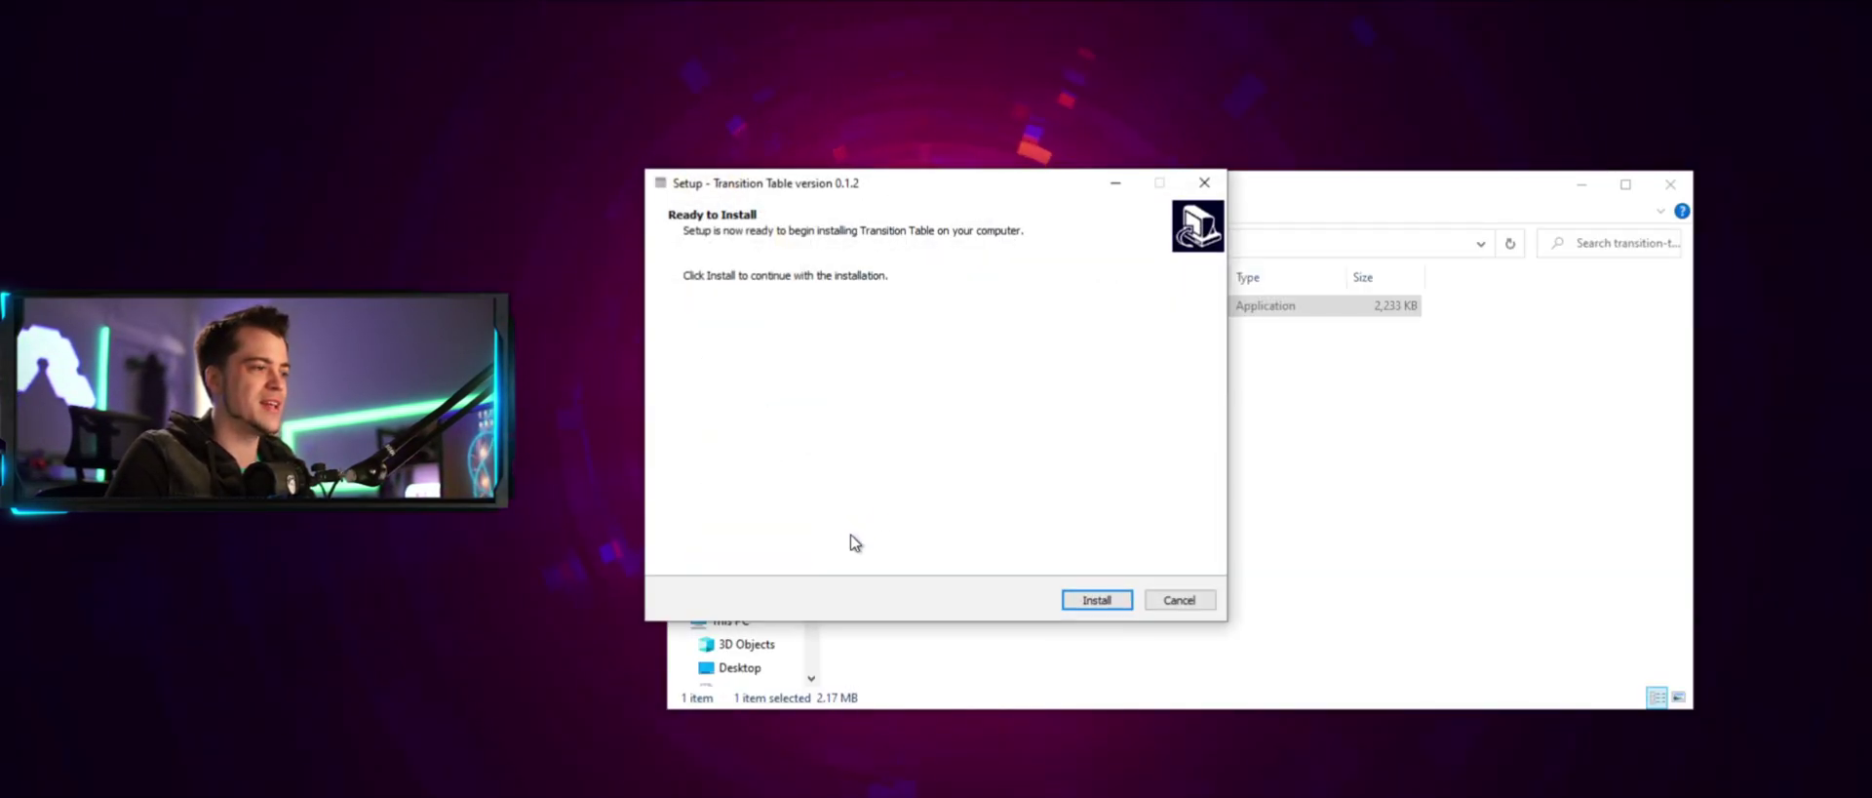
left_click(1182, 597)
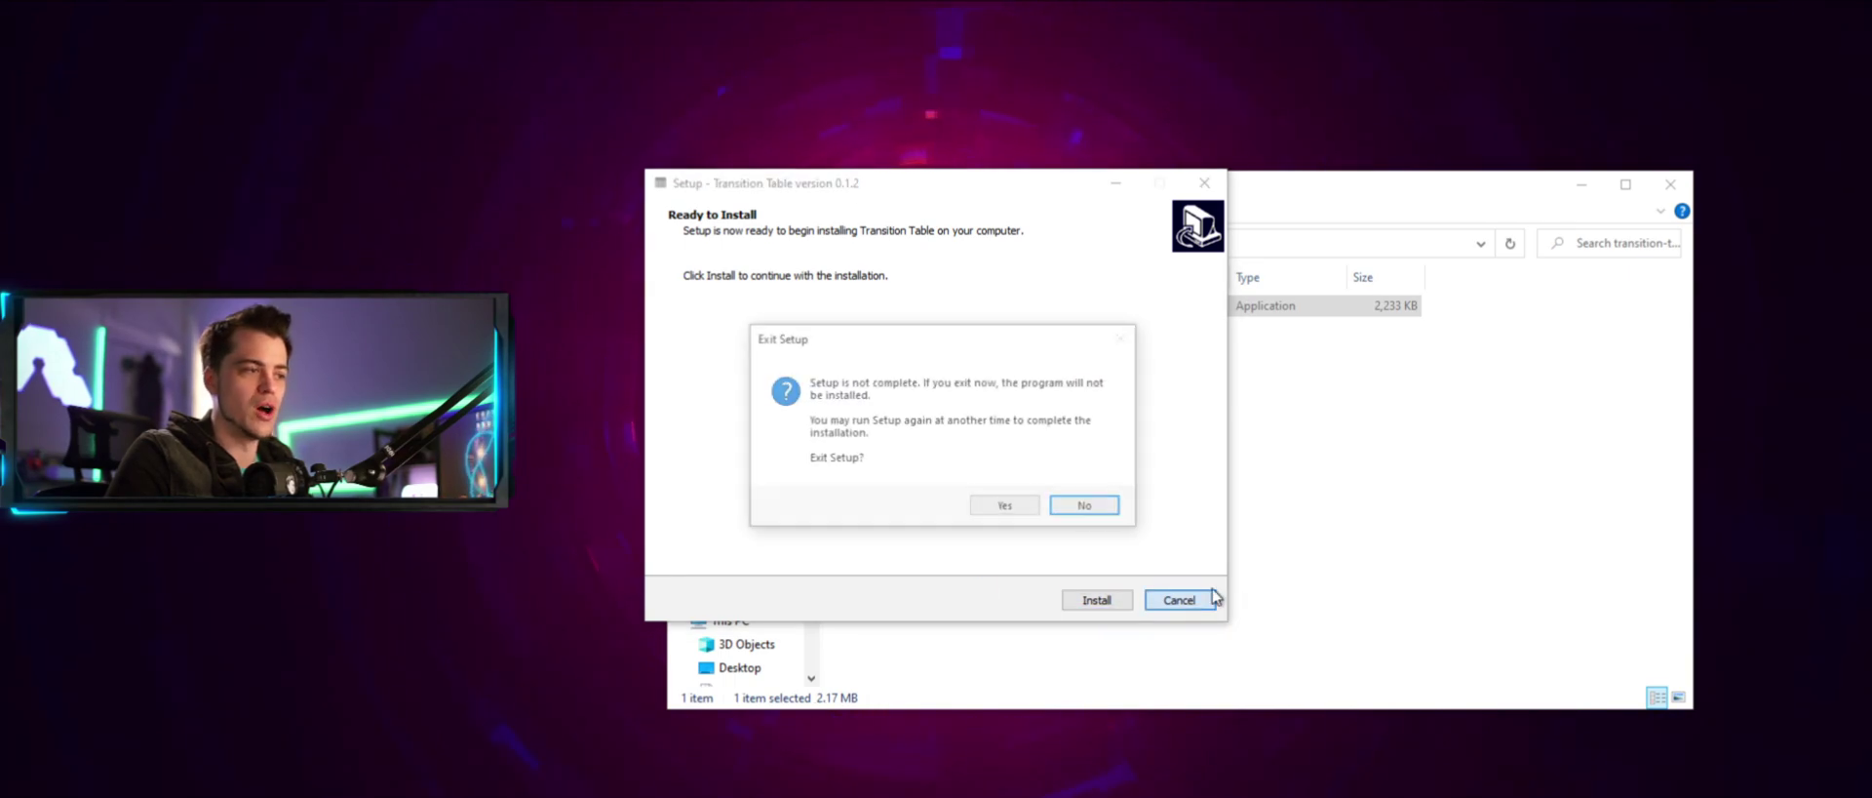
left_click(1008, 507)
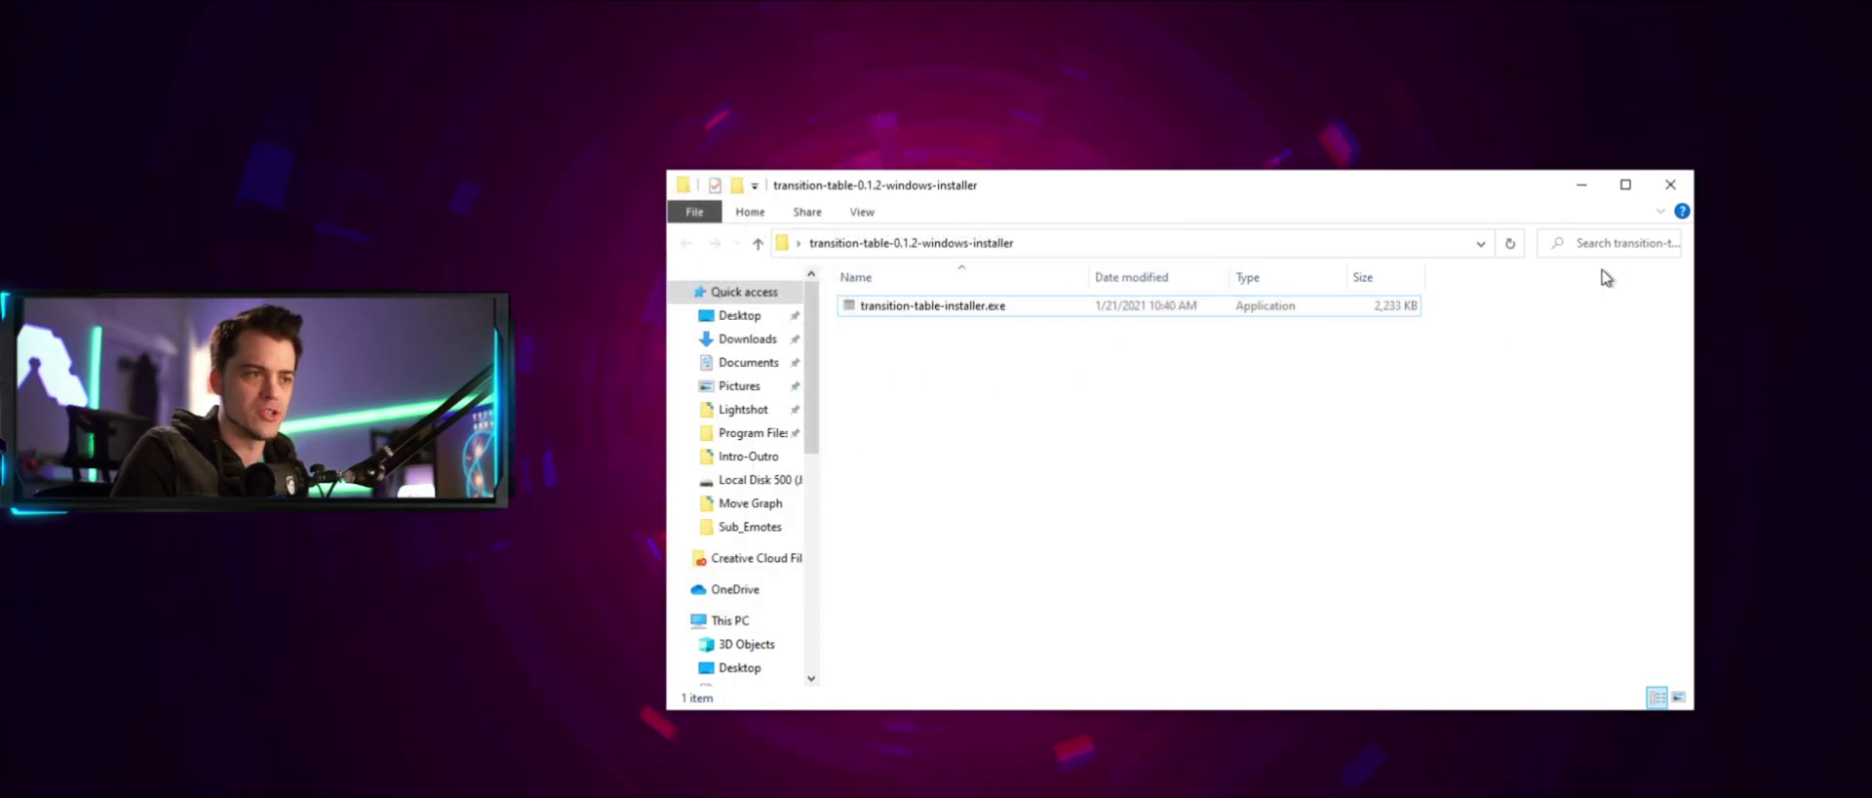
- Close the installer folder window and move the folder away from the centre of the desktop
left_click(1667, 187)
left_click_drag(926, 383, 24, 488)
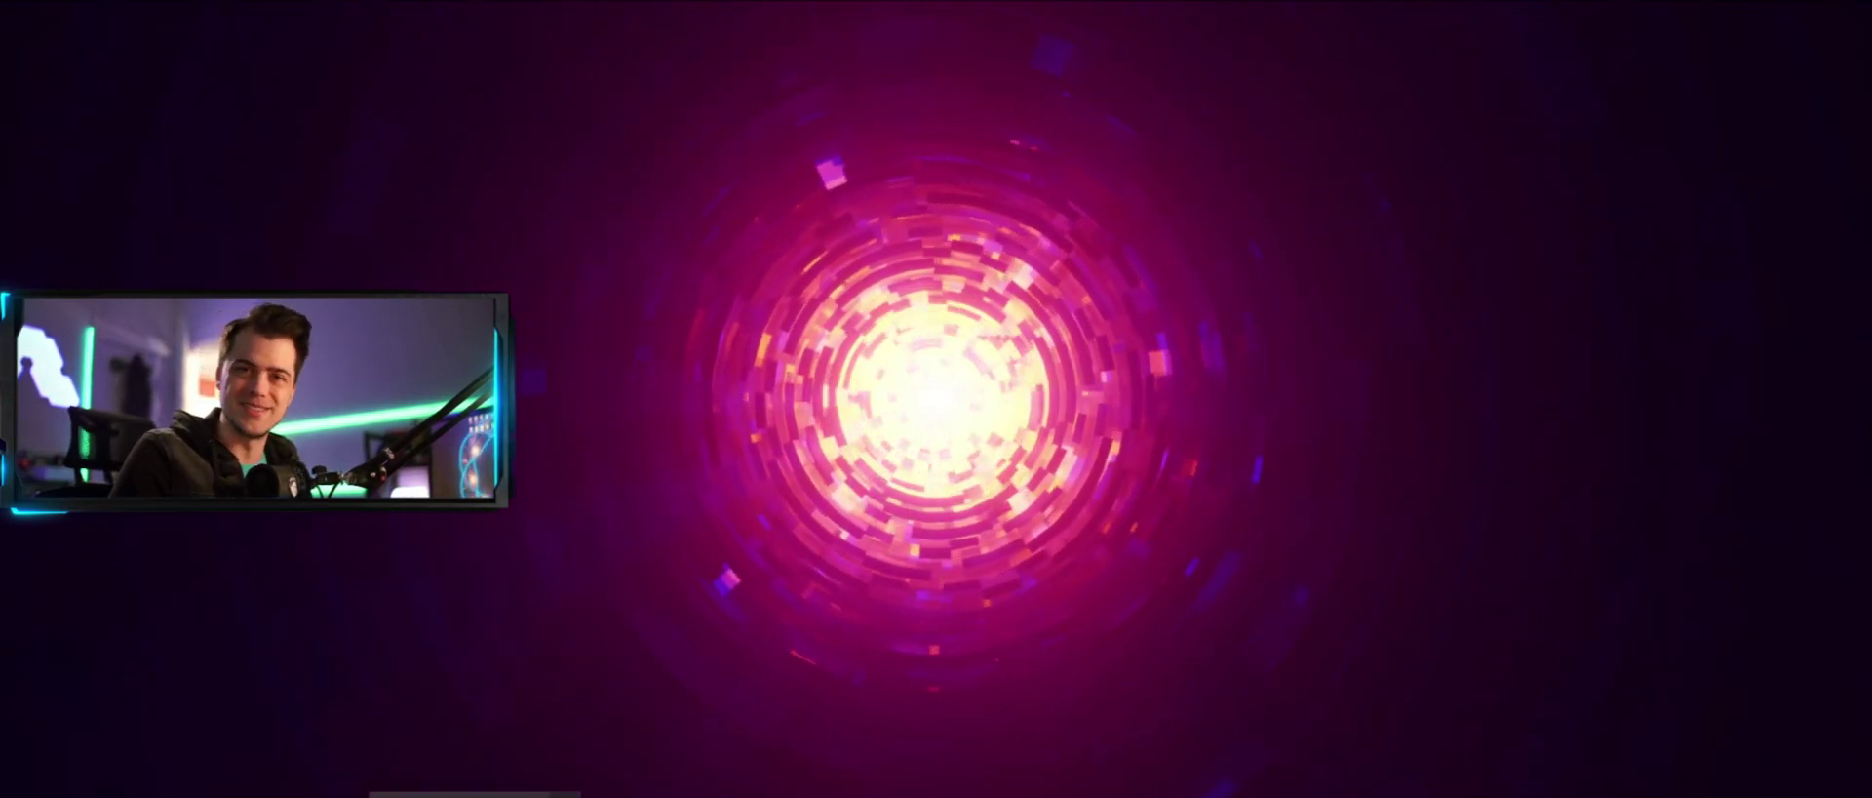
- Switch to OBS and go through the Gameplay, Be Right Back and Ending Stream scenes with the current Fade transition
key("alt+Tab")
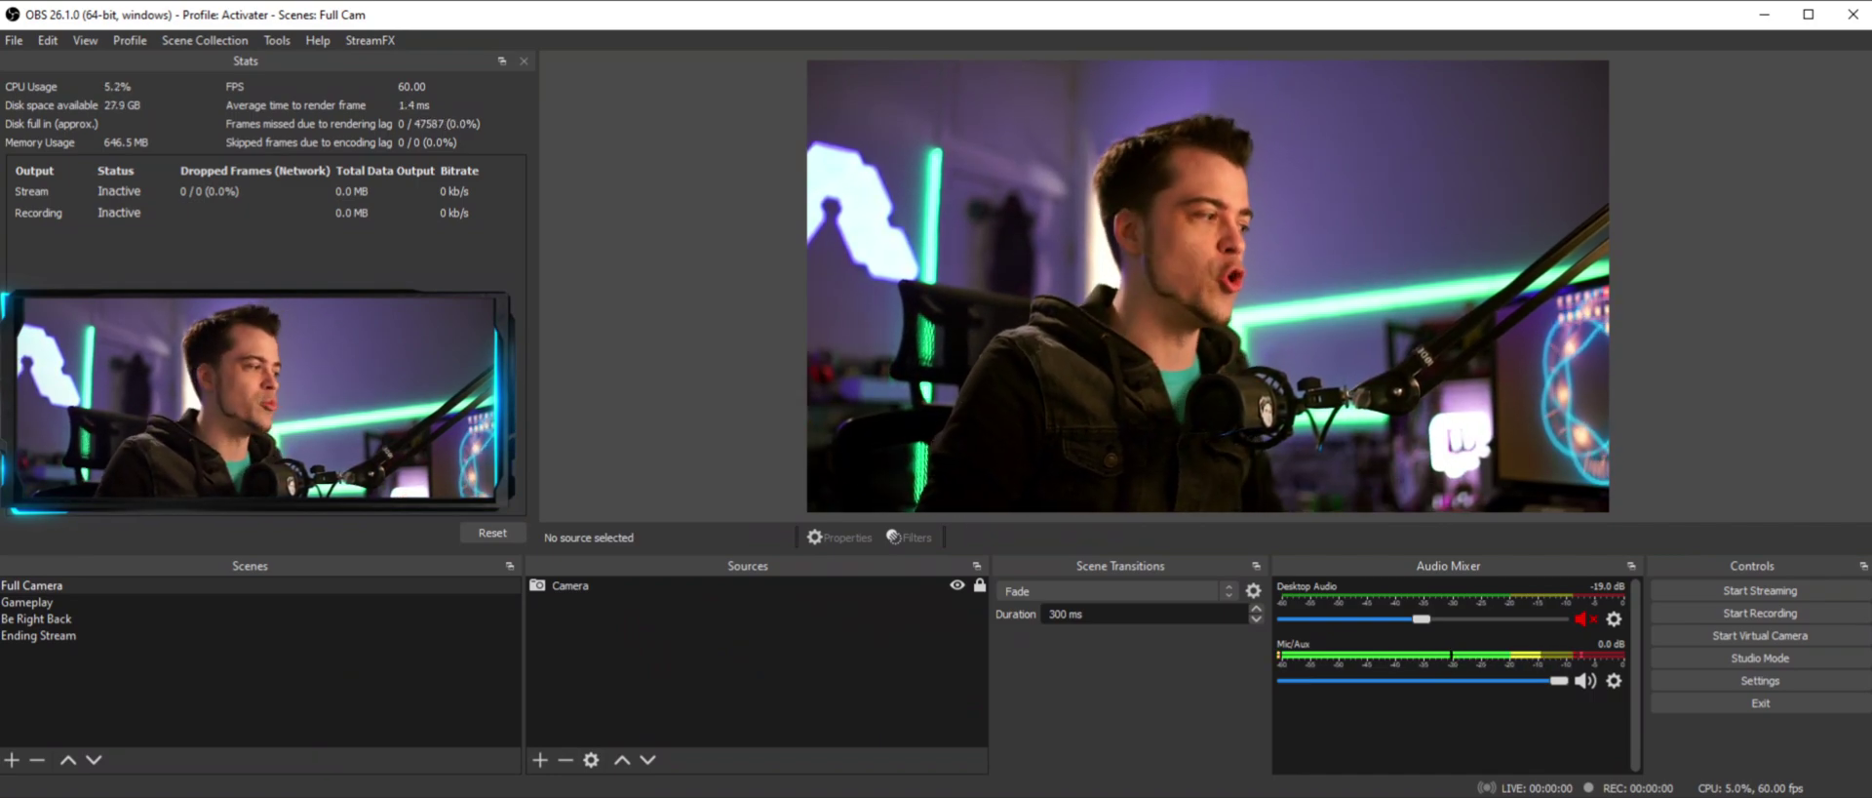
left_click(103, 603)
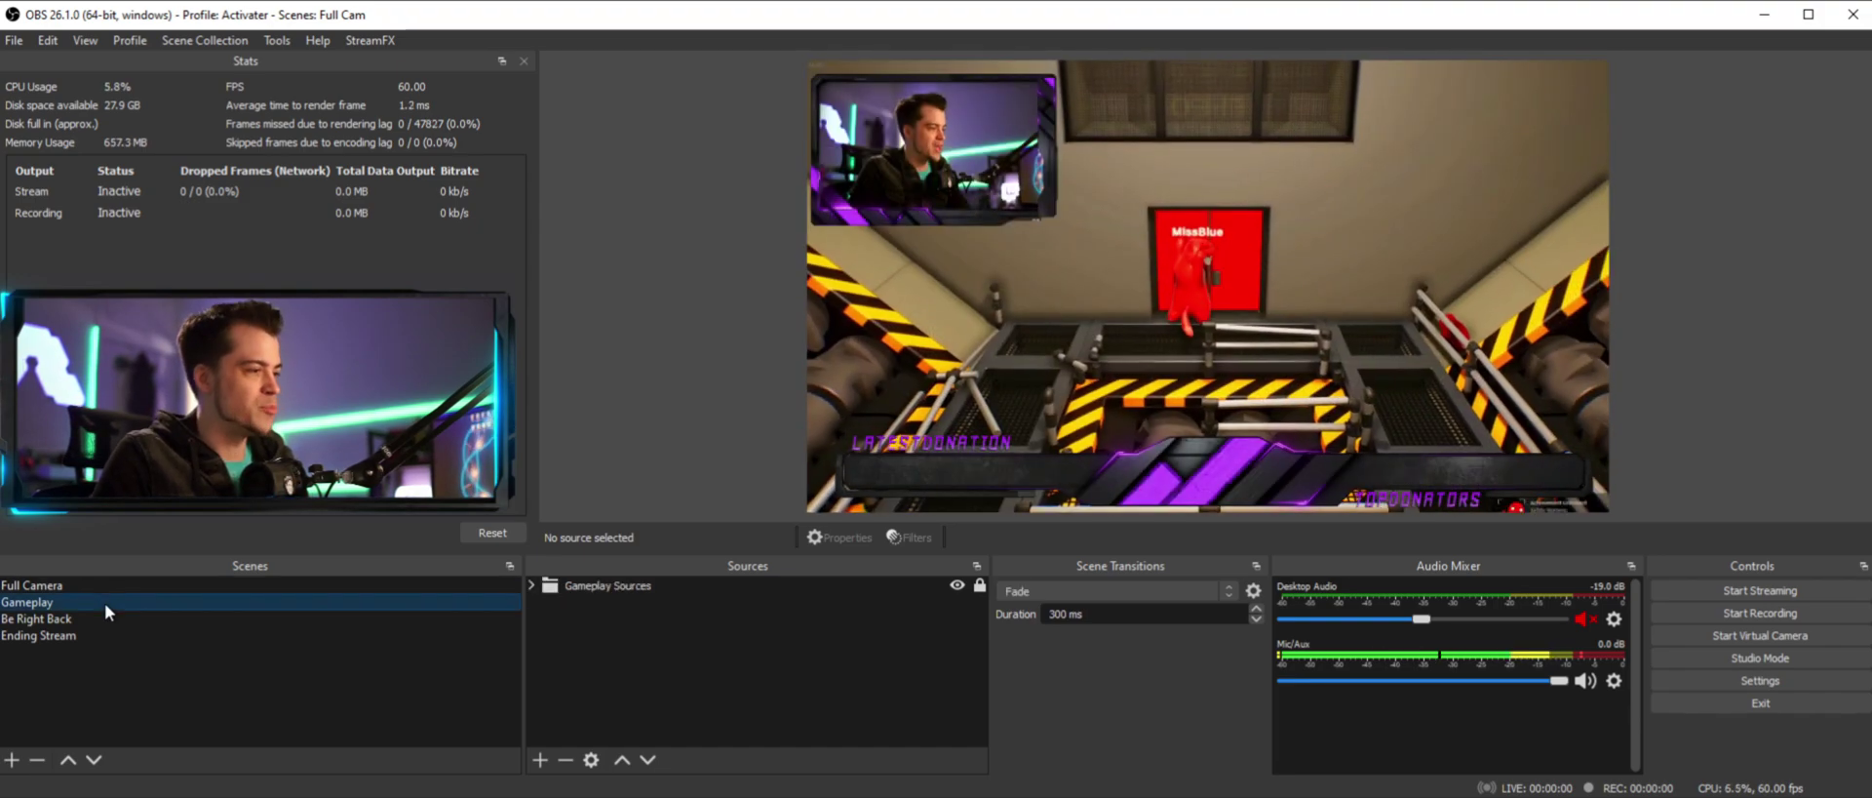
left_click(109, 617)
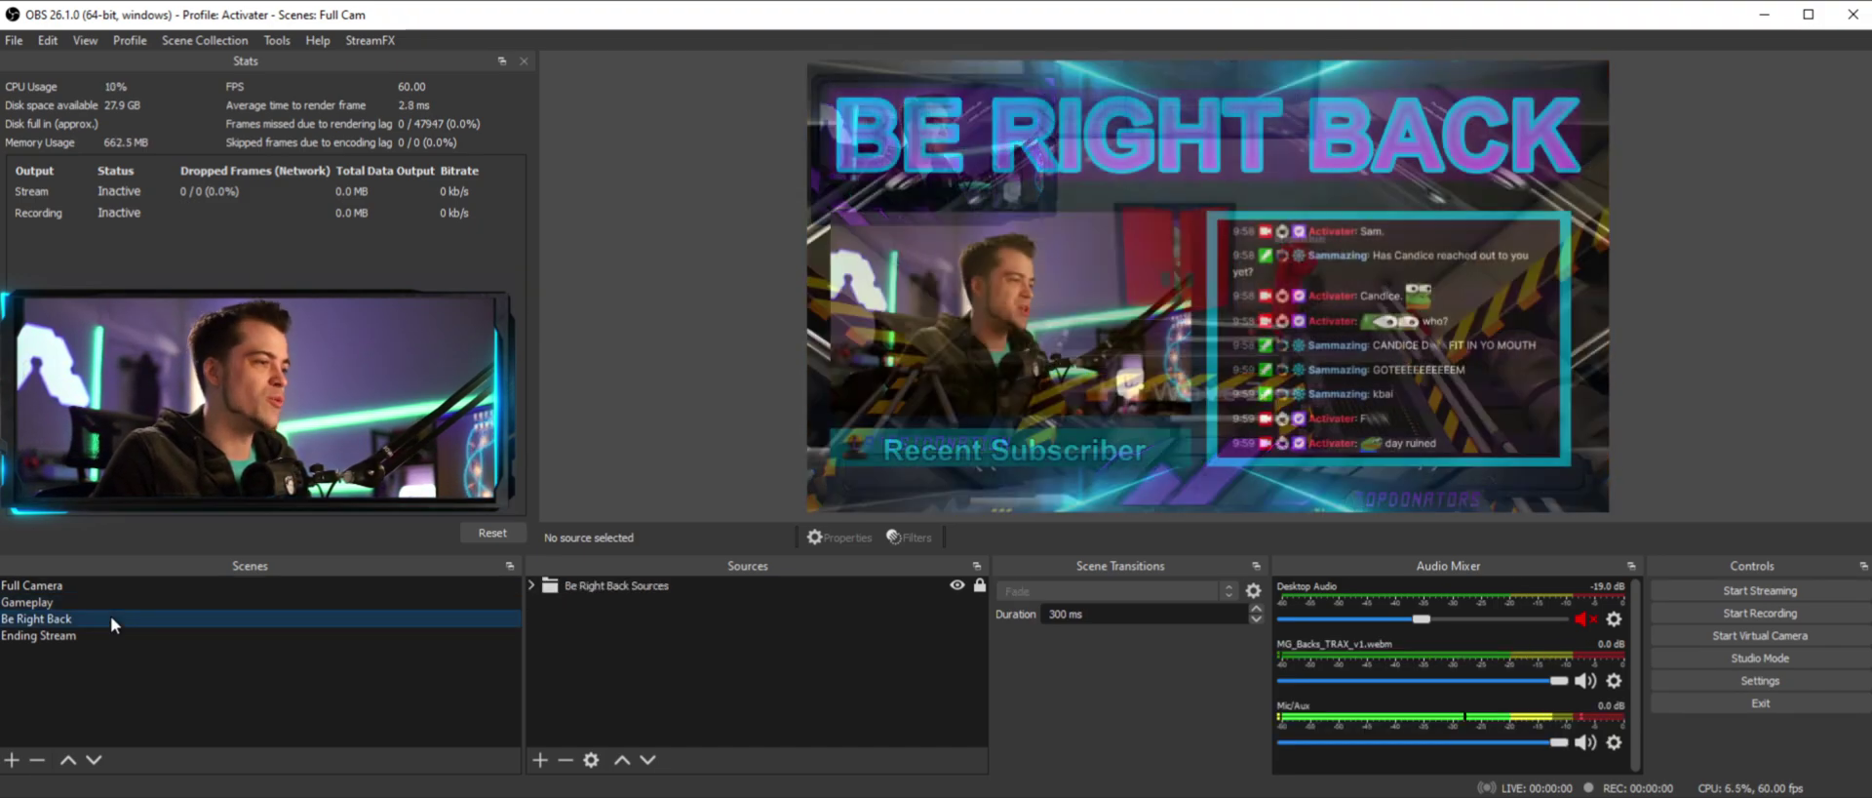
left_click(111, 636)
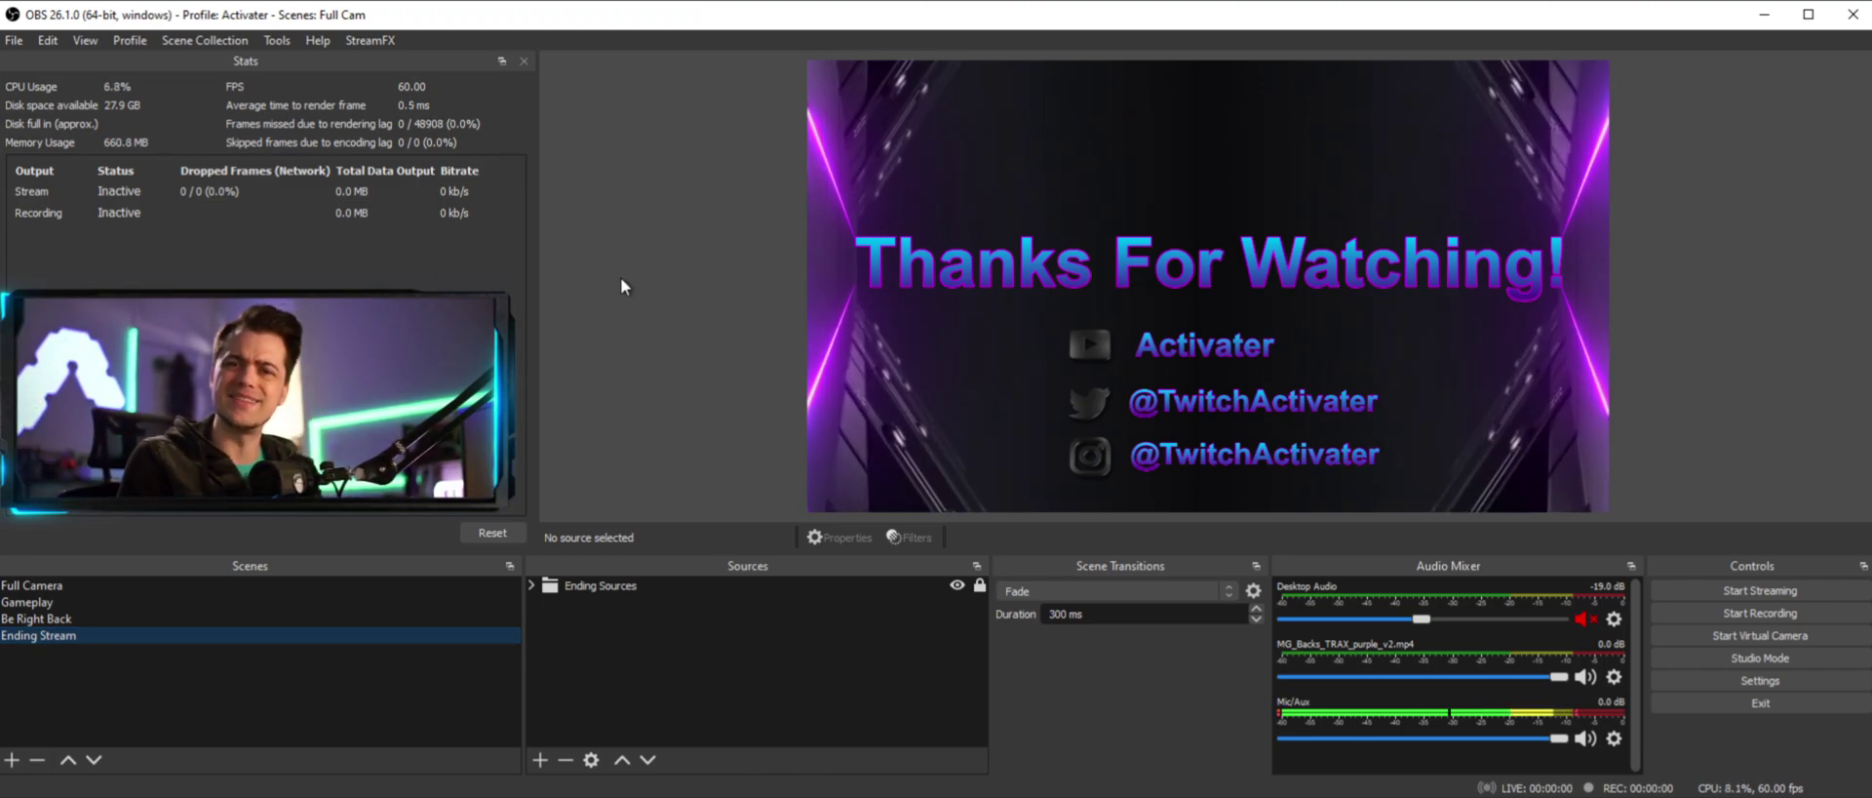
- Open the Transition Table, reposition and enlarge its window to examine the columns, and close it without adding an entry
left_click(282, 39)
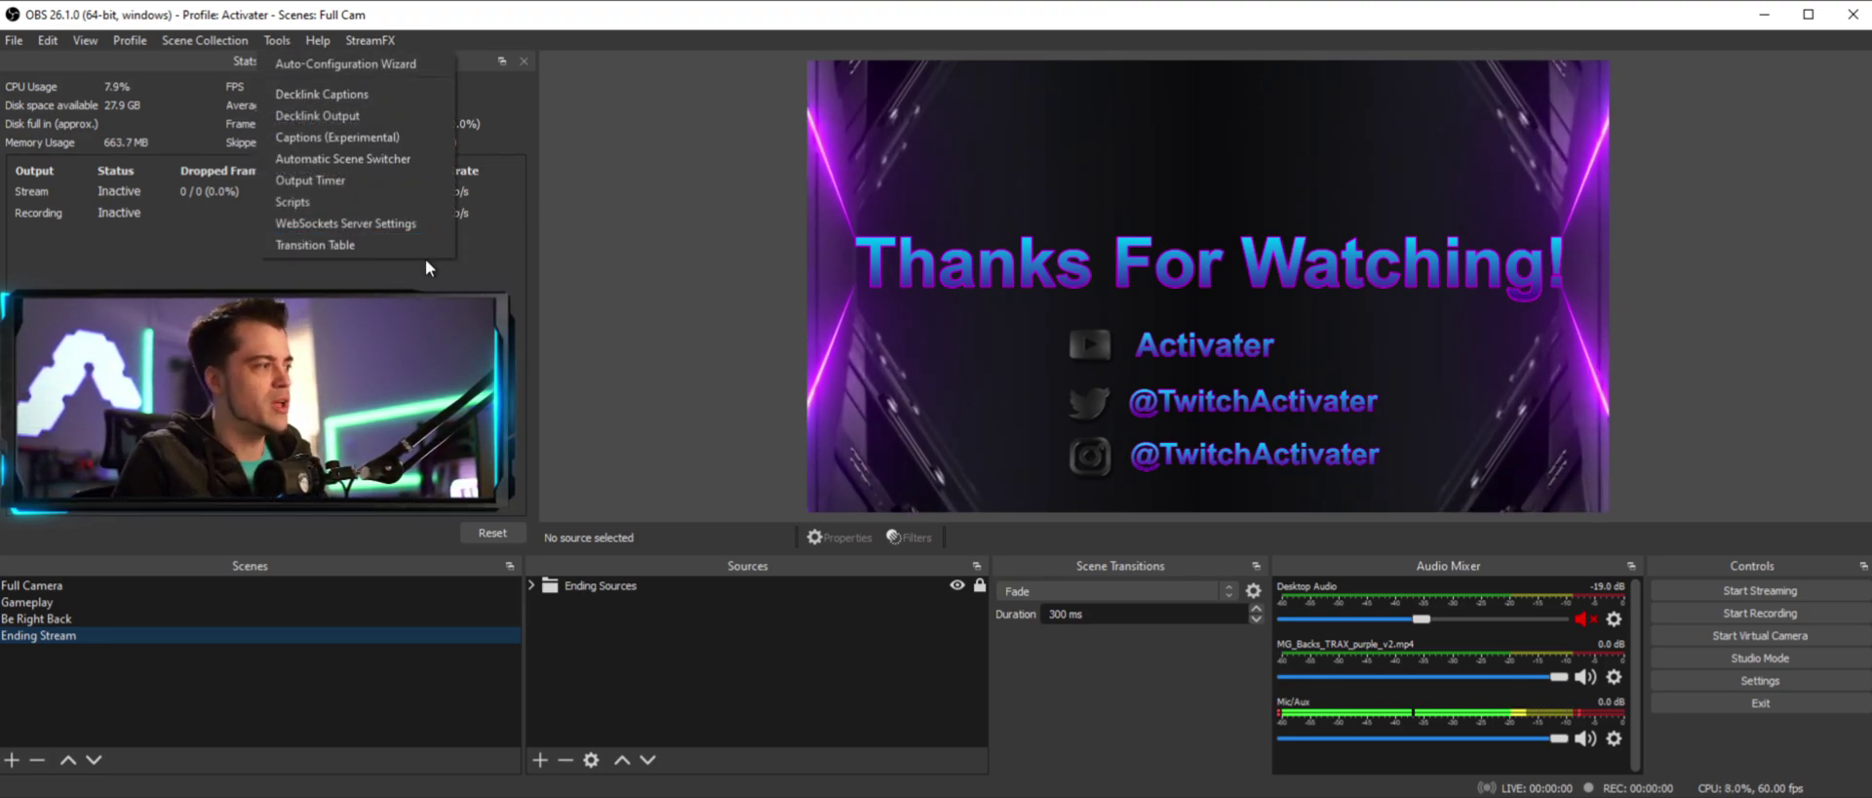
left_click(339, 244)
left_click_drag(868, 251, 991, 88)
left_click_drag(1299, 397, 1604, 521)
left_click_drag(1239, 103, 1231, 90)
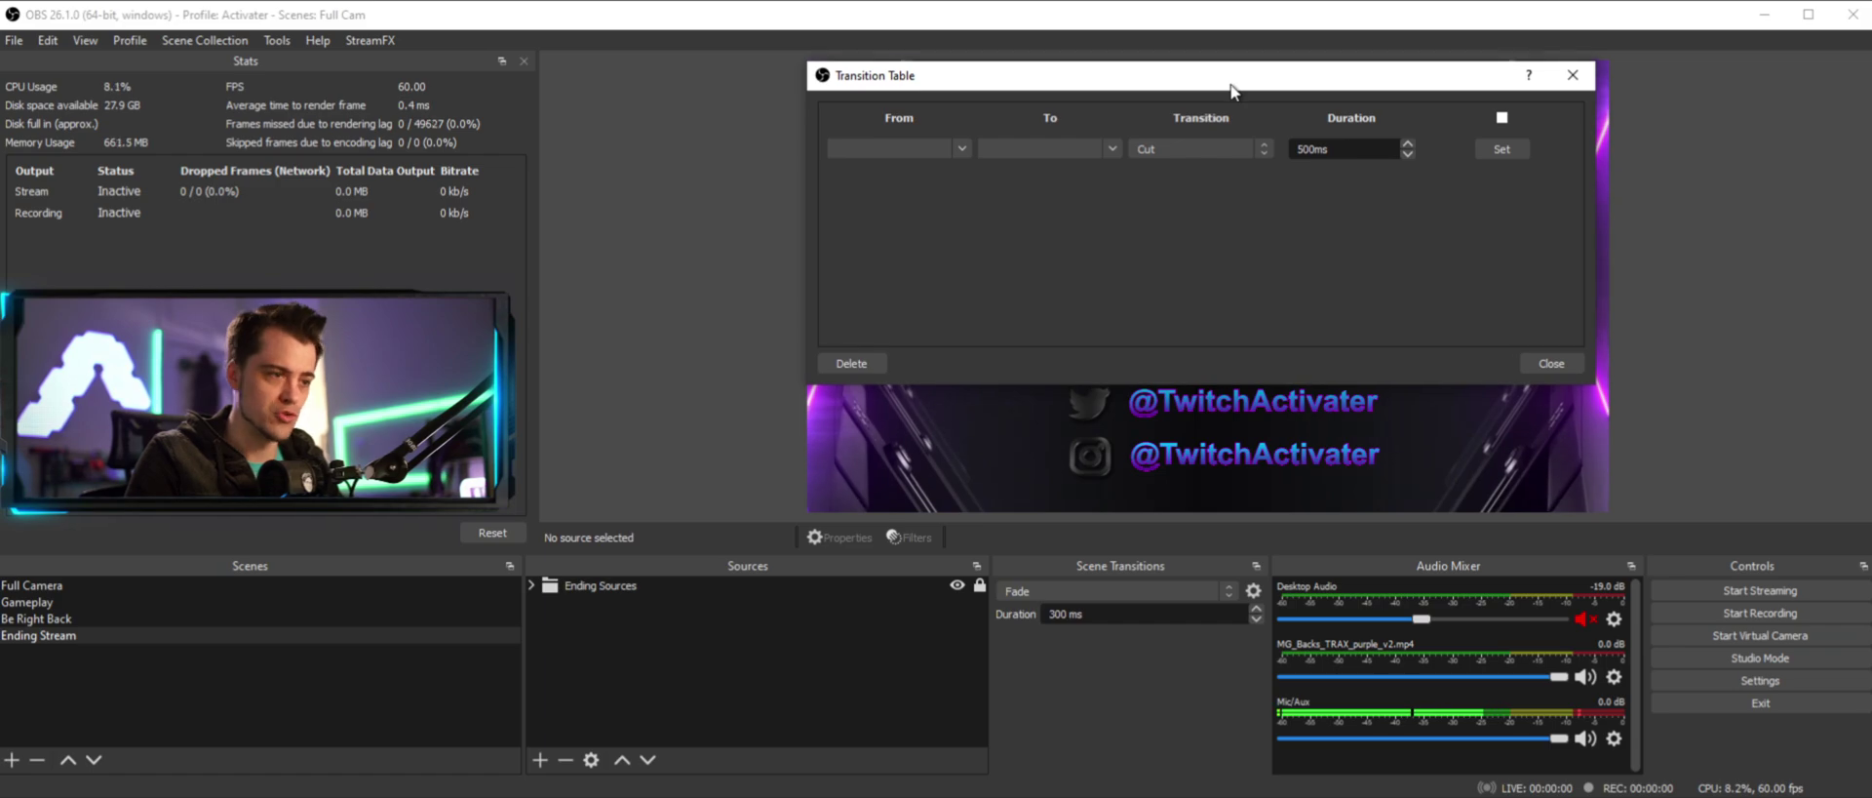
left_click_drag(1596, 384, 1607, 513)
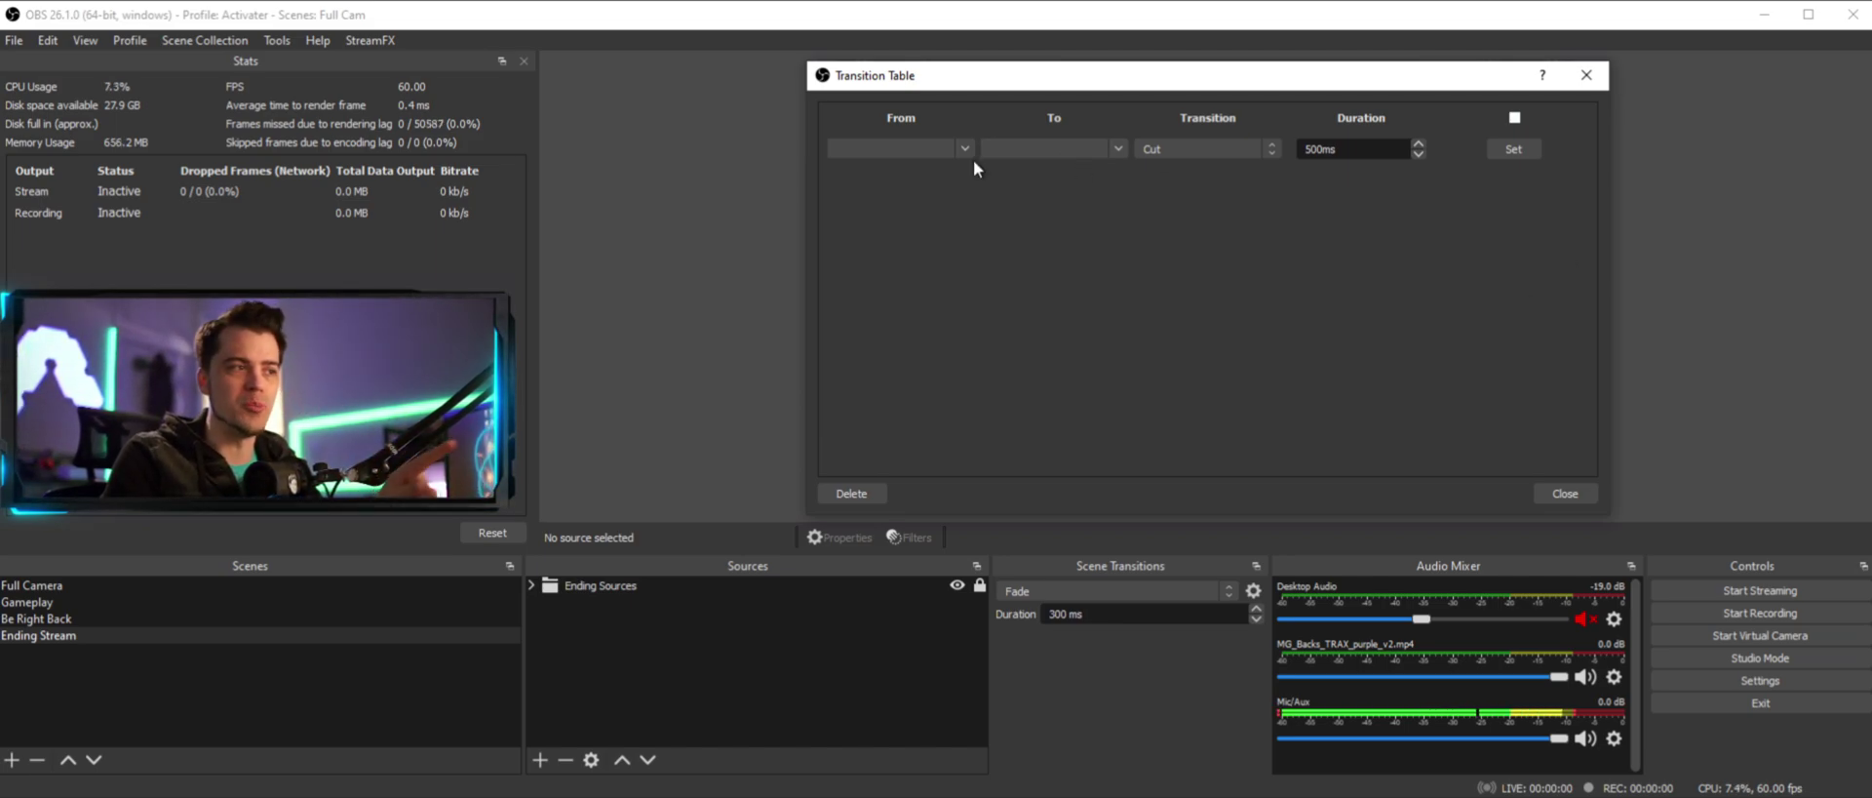
left_click(1591, 495)
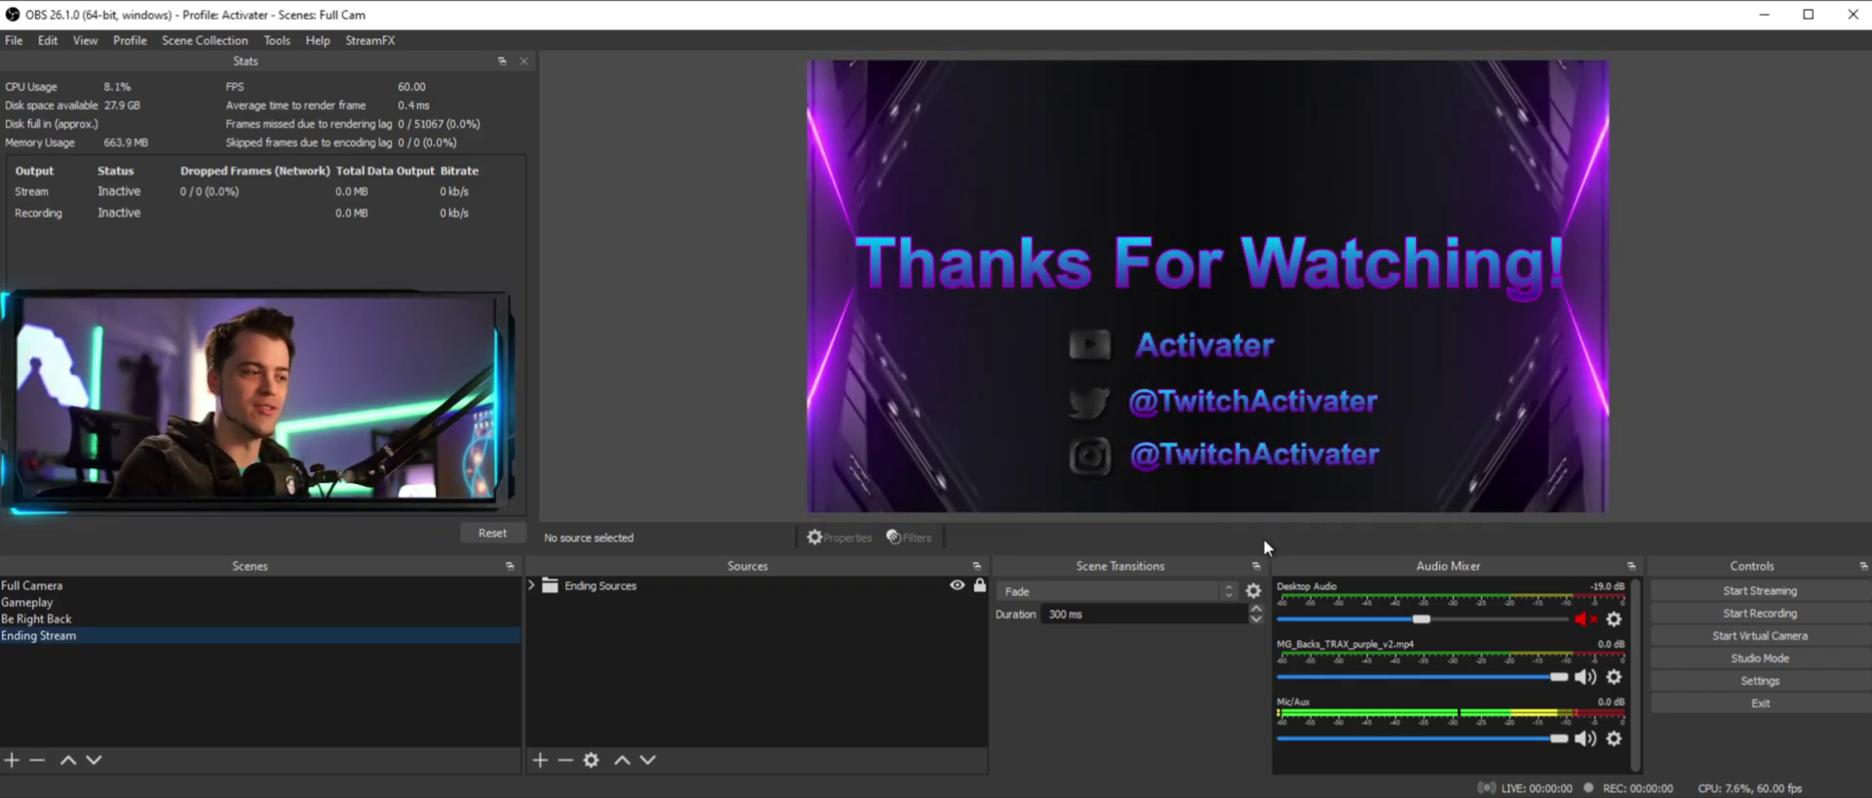
- Add a Luma Wipe scene transition and keep the suggested name Luma Wipe
left_click(1181, 590)
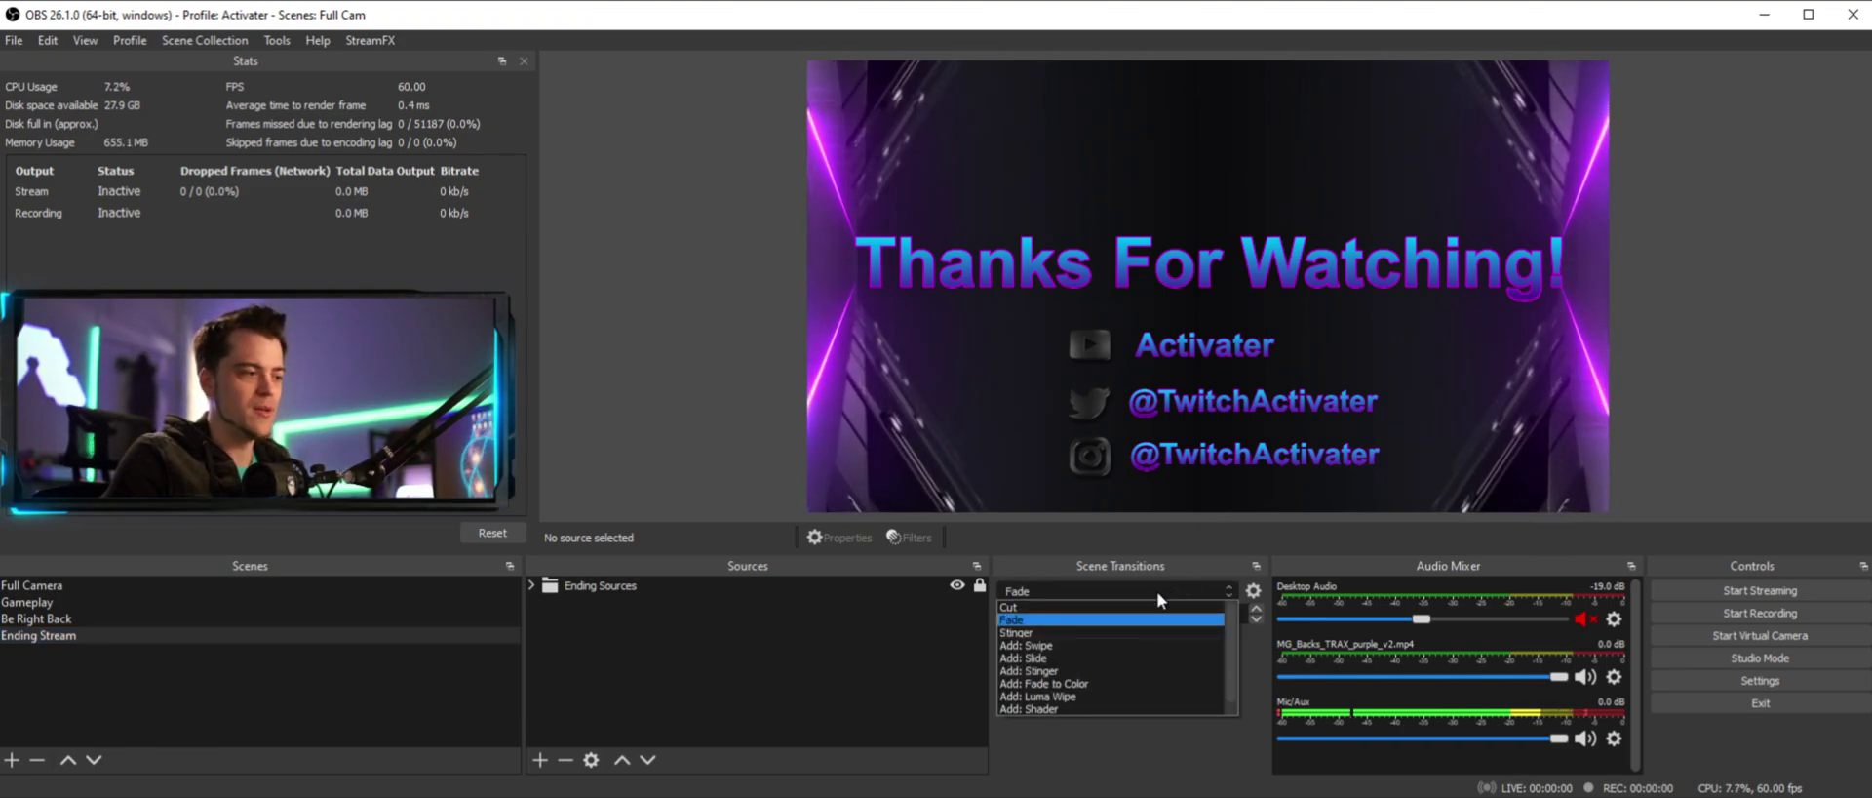
left_click(1108, 695)
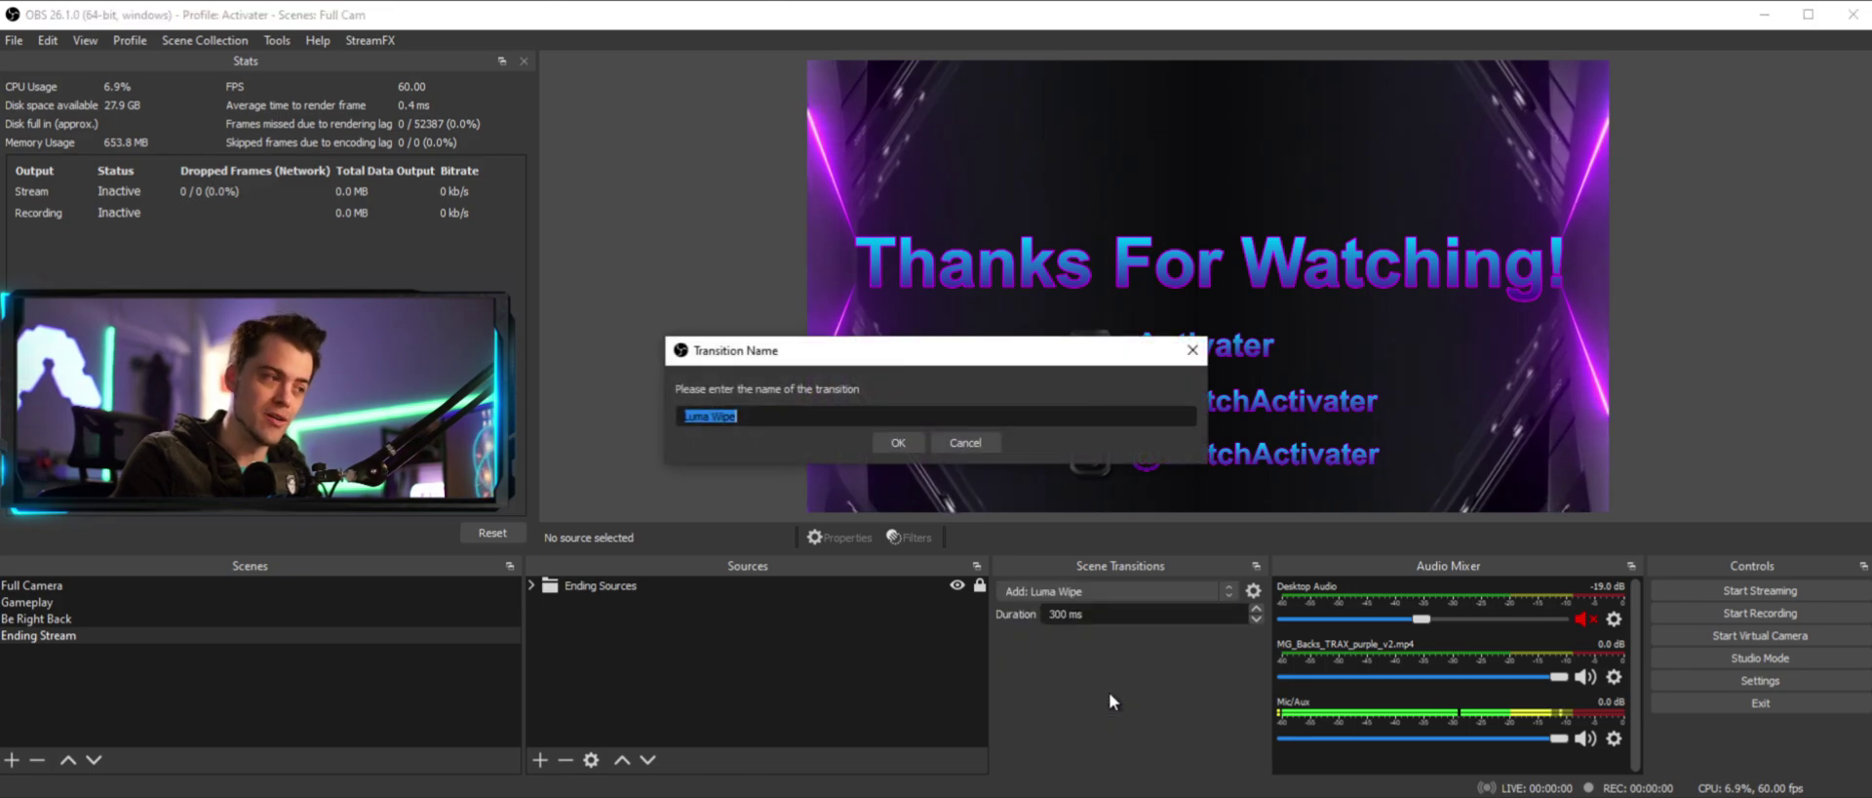
left_click(888, 440)
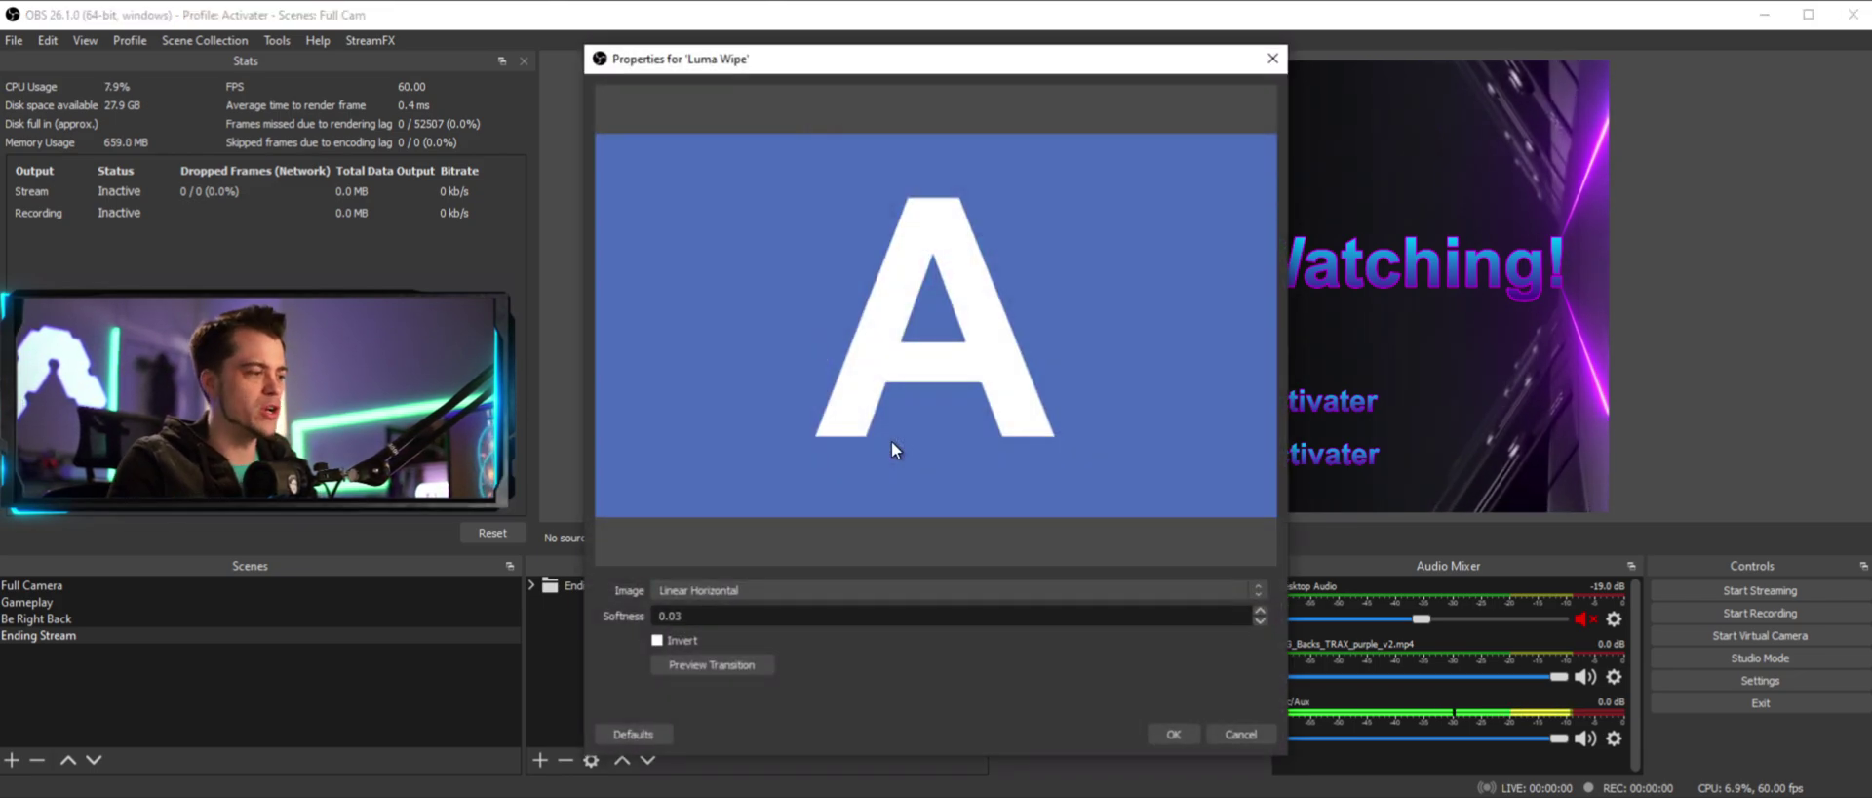
- Try the Sinus 9 image for the Luma Wipe and preview the transition
left_click(850, 590)
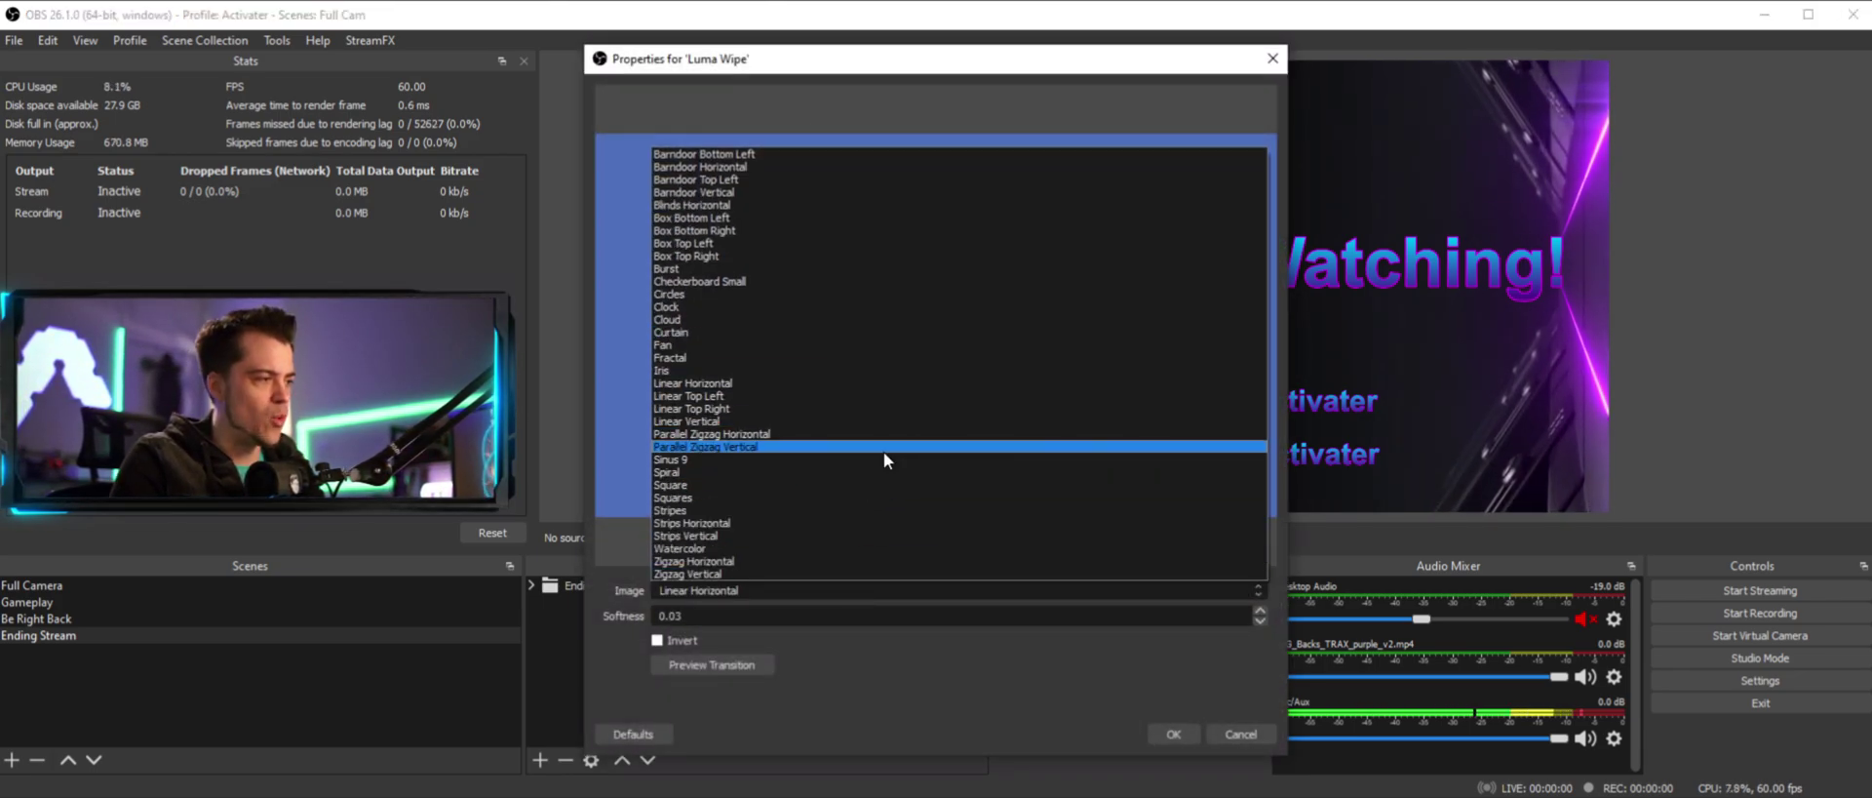
left_click(883, 457)
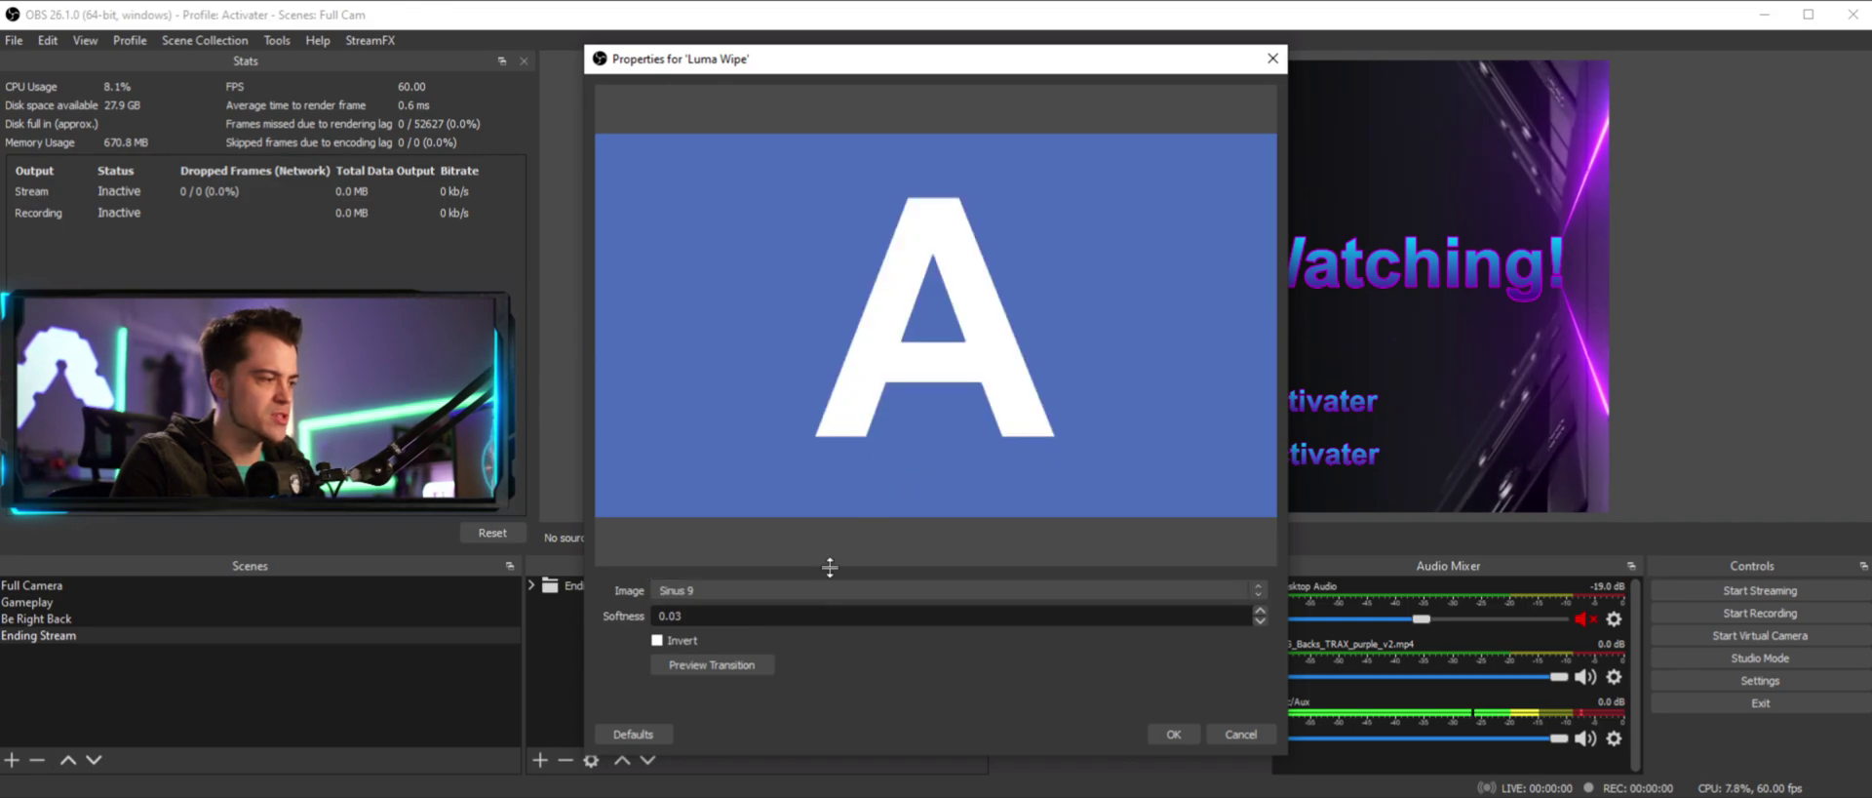
left_click(746, 661)
left_click_drag(969, 73, 1124, 53)
- Set the Luma Wipe image to Clock and preview the transition
left_click(939, 574)
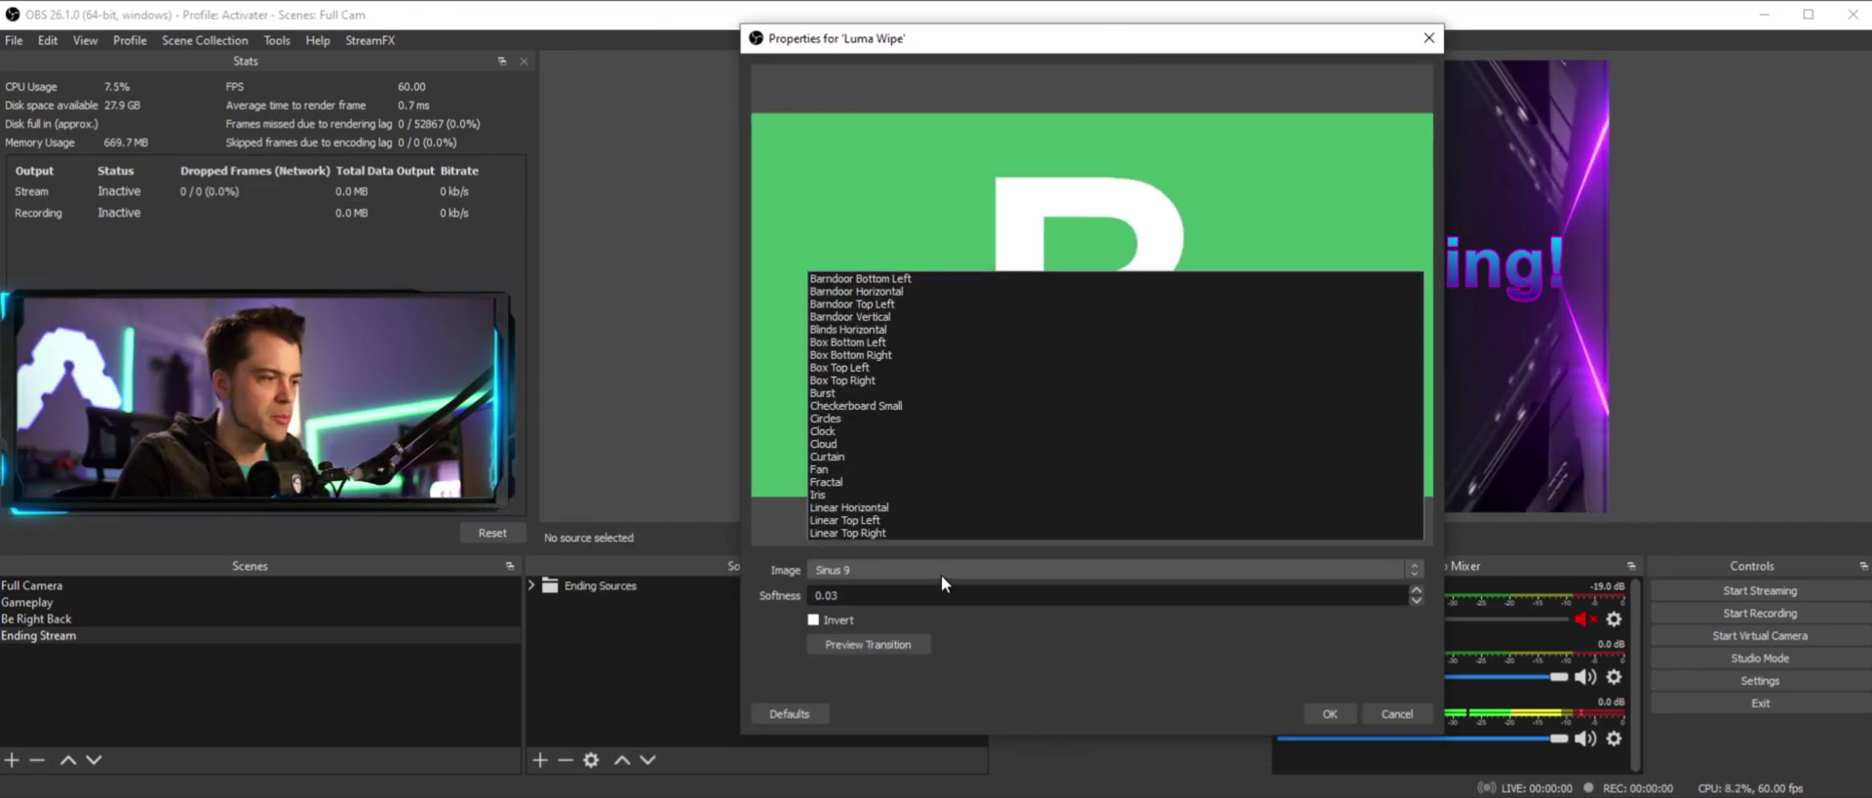
left_click(914, 284)
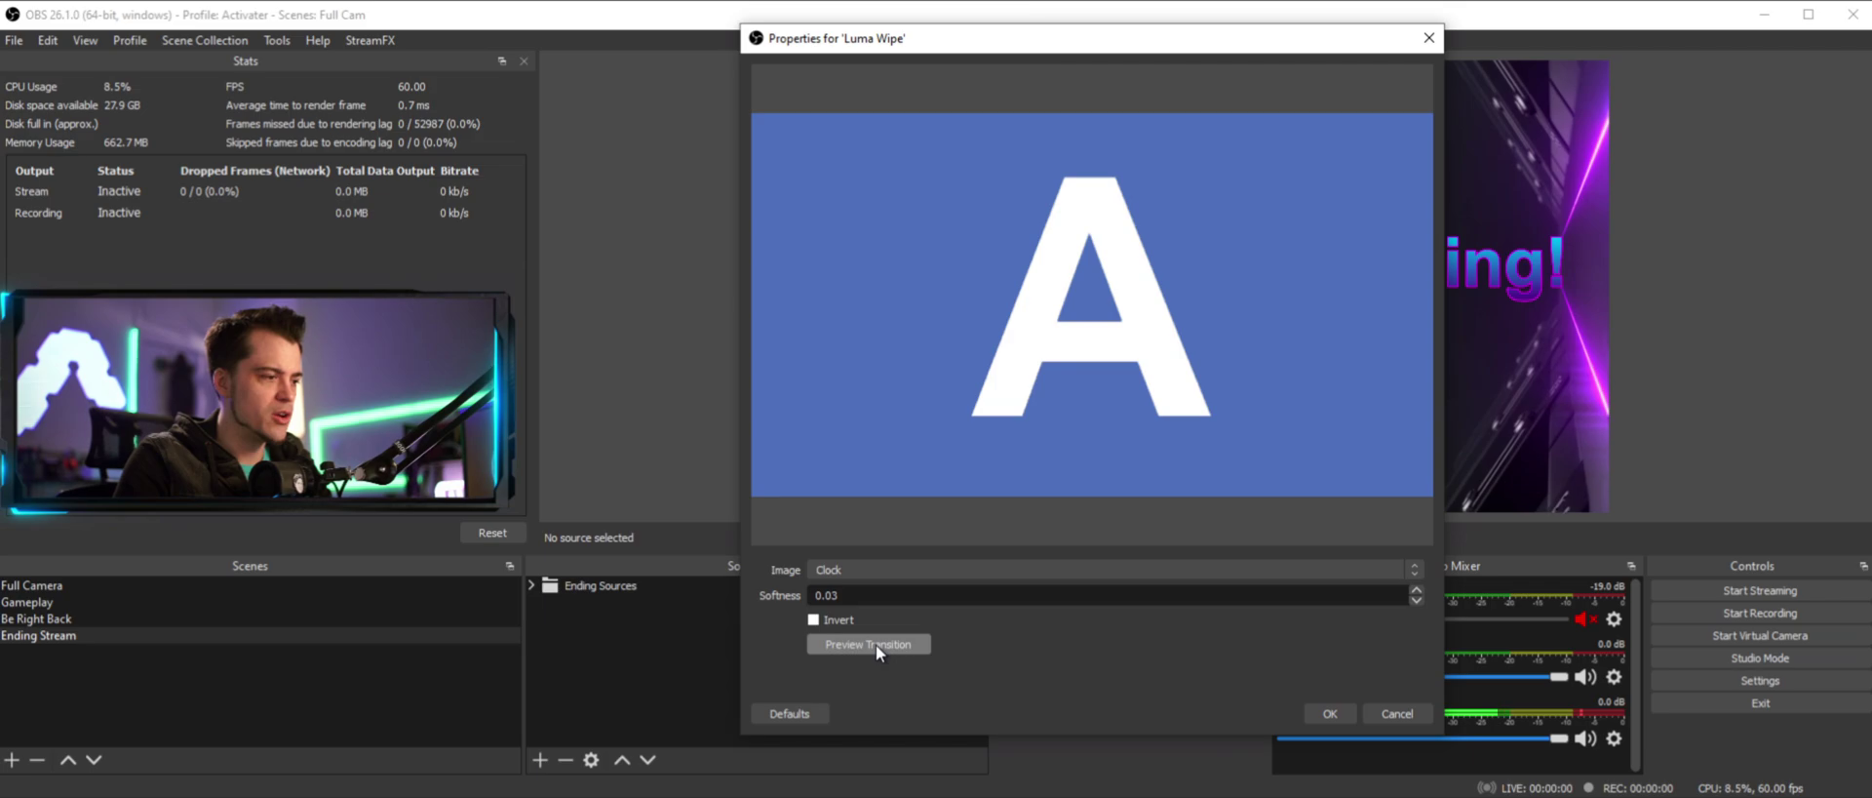
left_click(875, 644)
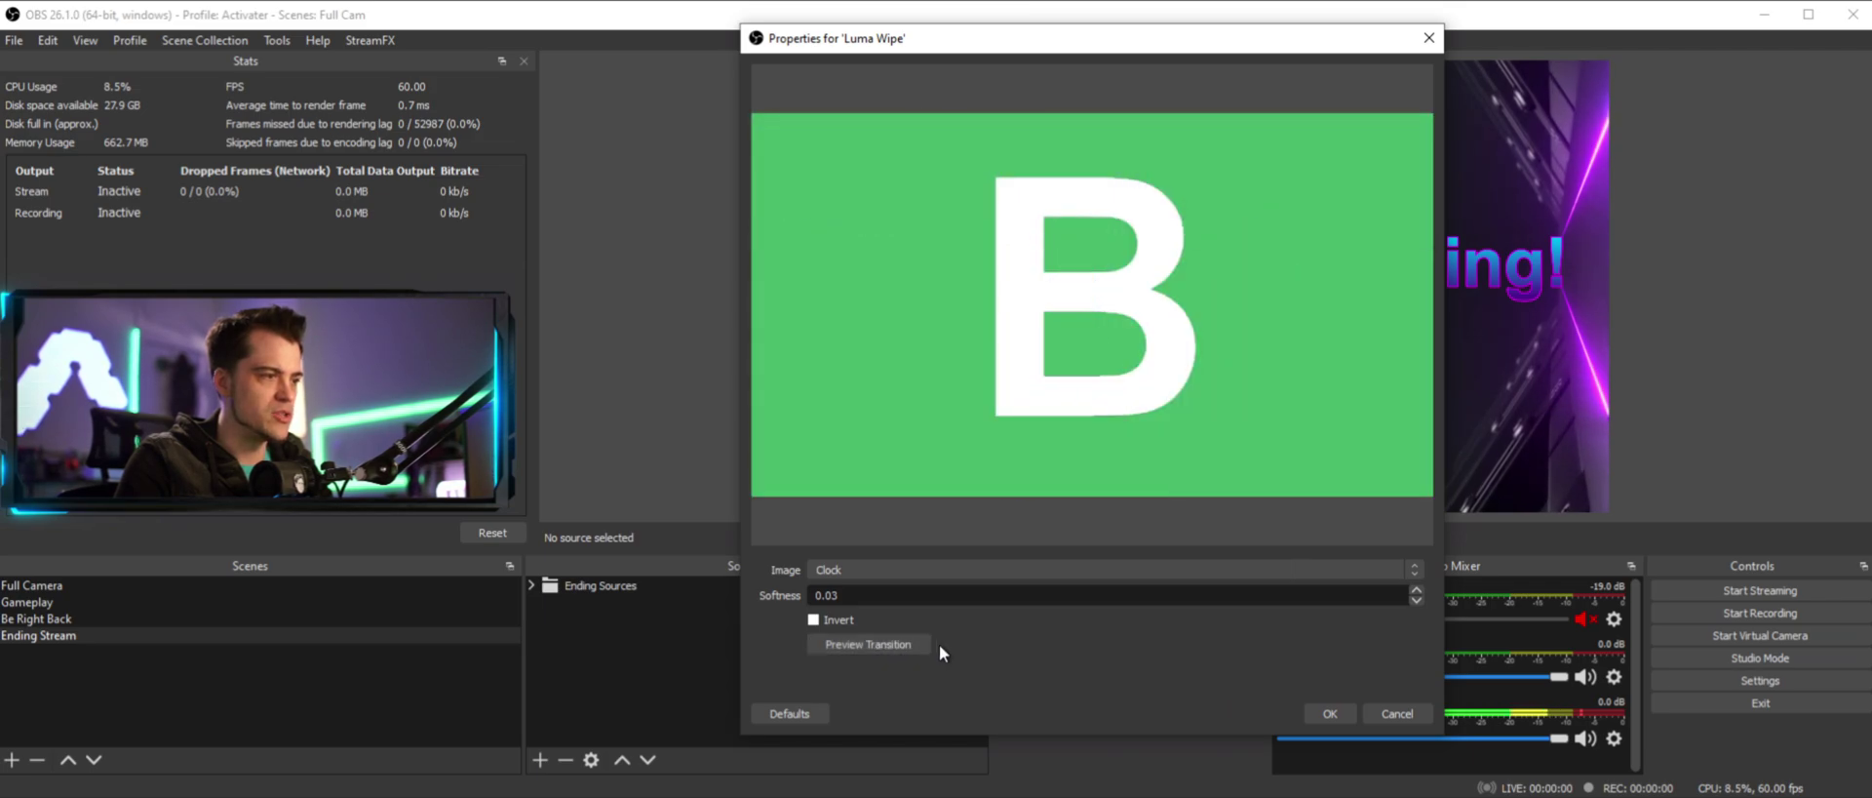
- Raise the Luma Wipe softness to 0.53, preview the transition, and accept its properties
left_click(1417, 590)
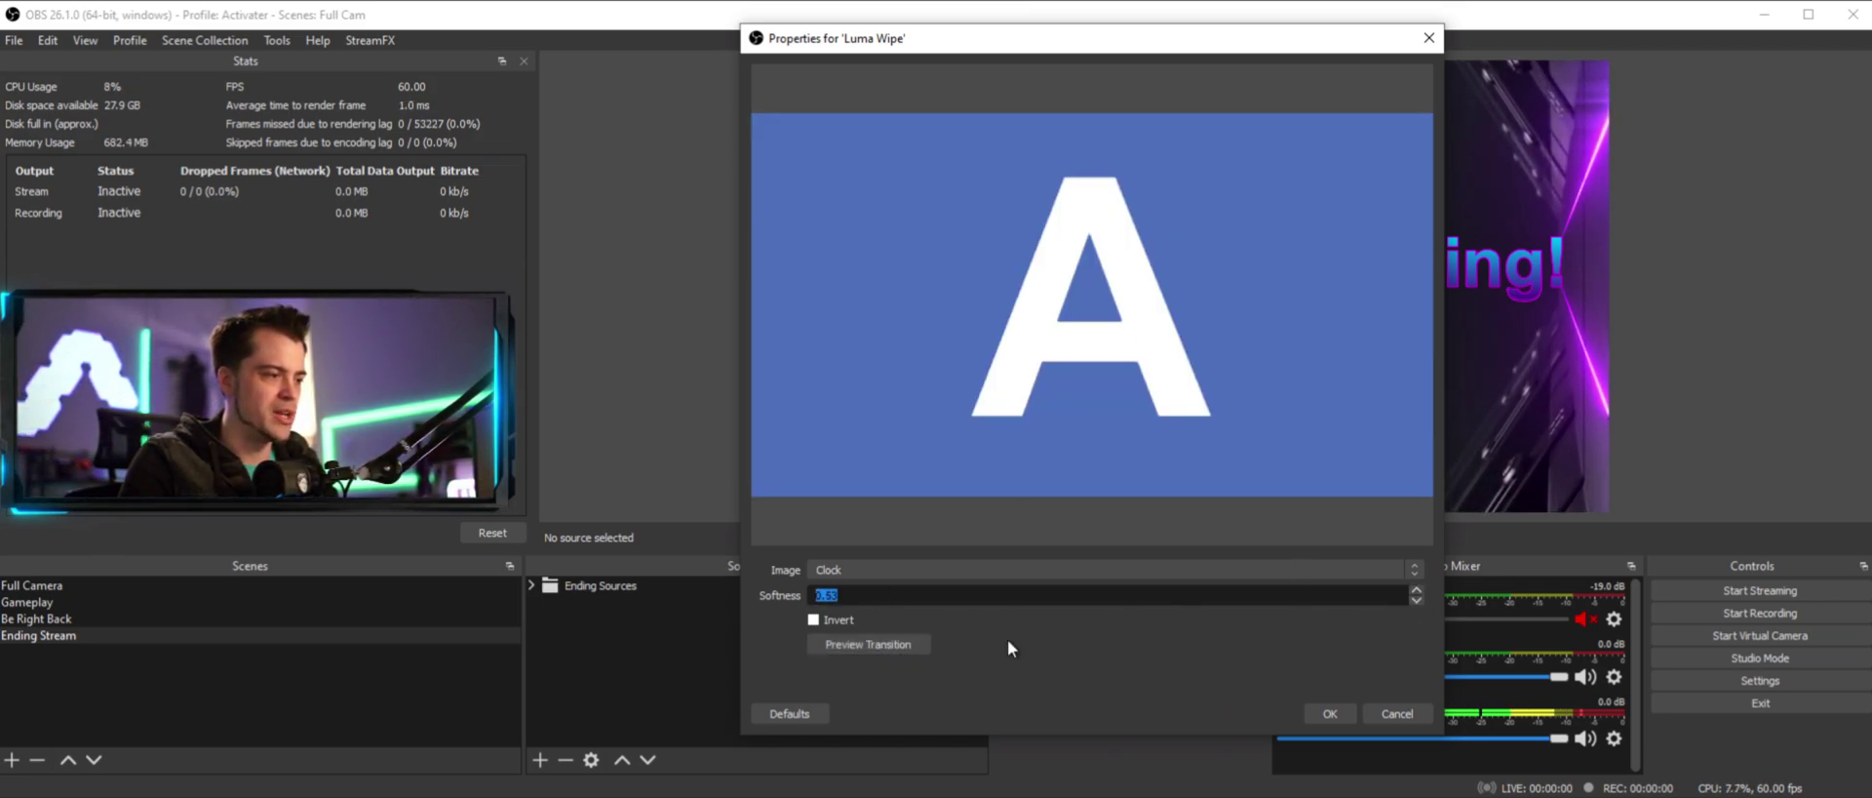
left_click(868, 643)
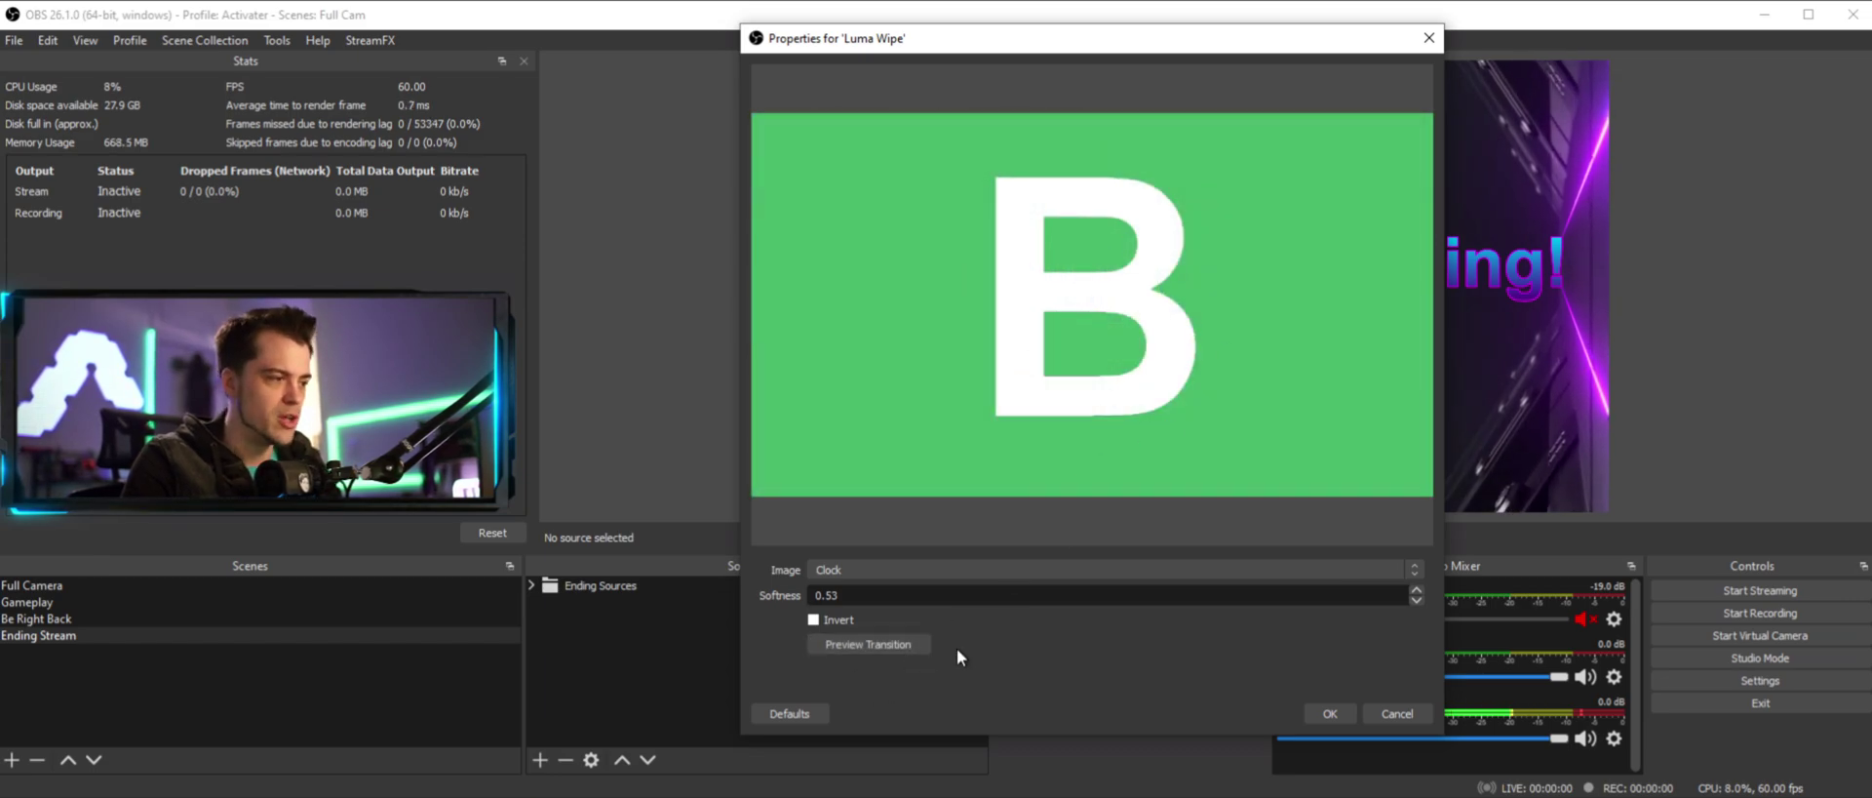
left_click(1343, 712)
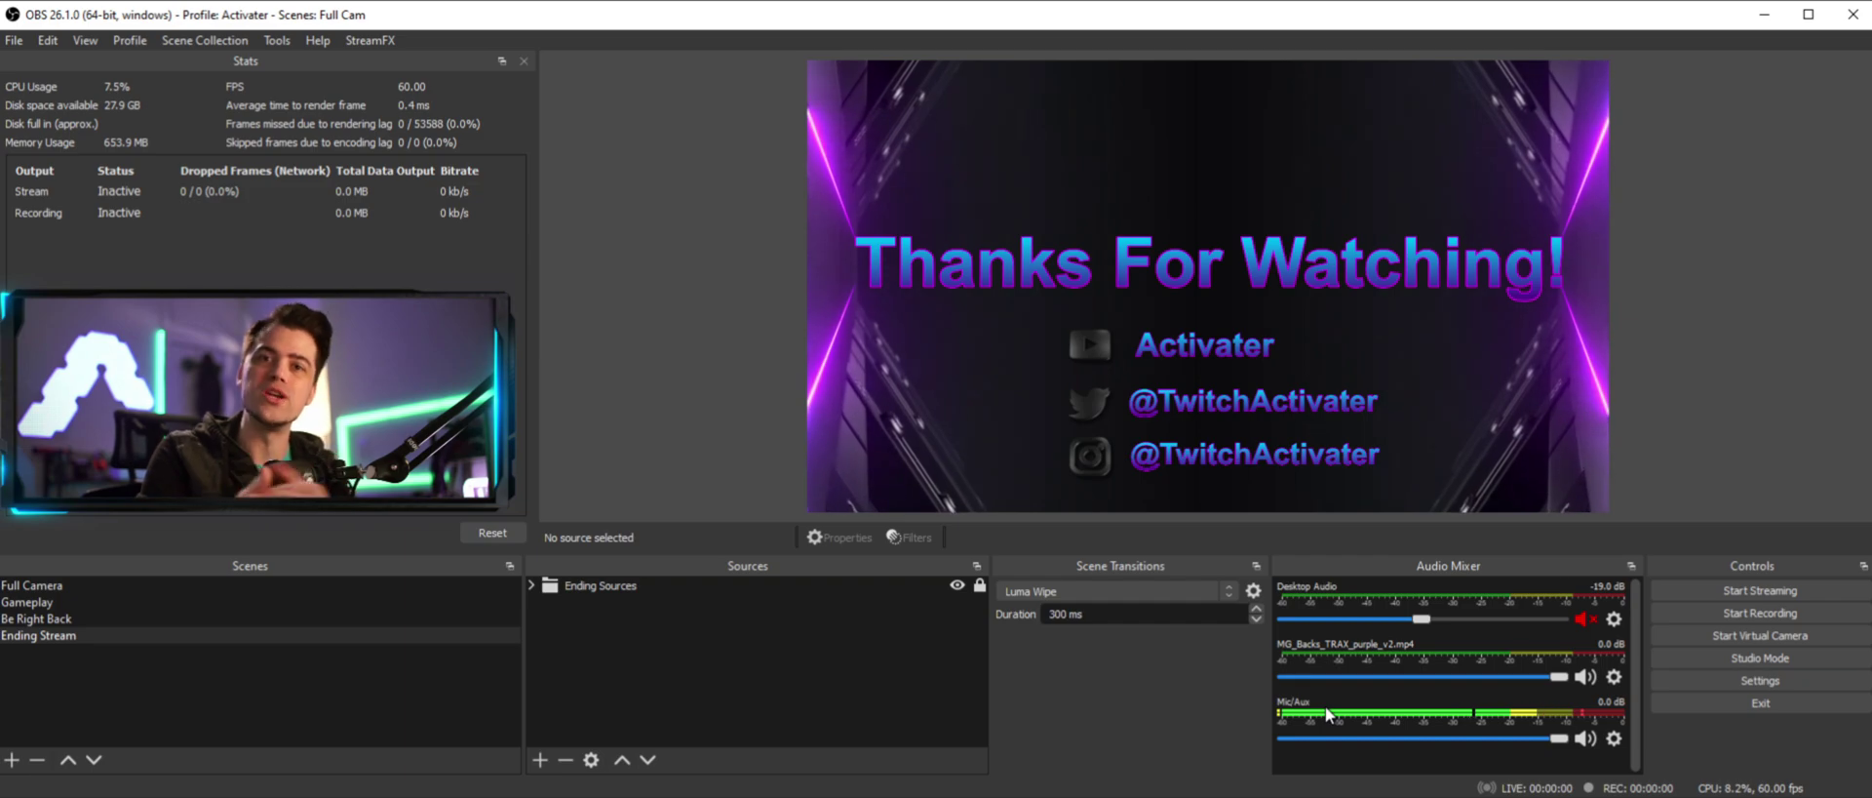
- Test the Luma Wipe by switching through the Full Camera, Gameplay, Be Right Back and Ending Stream scenes
left_click(127, 587)
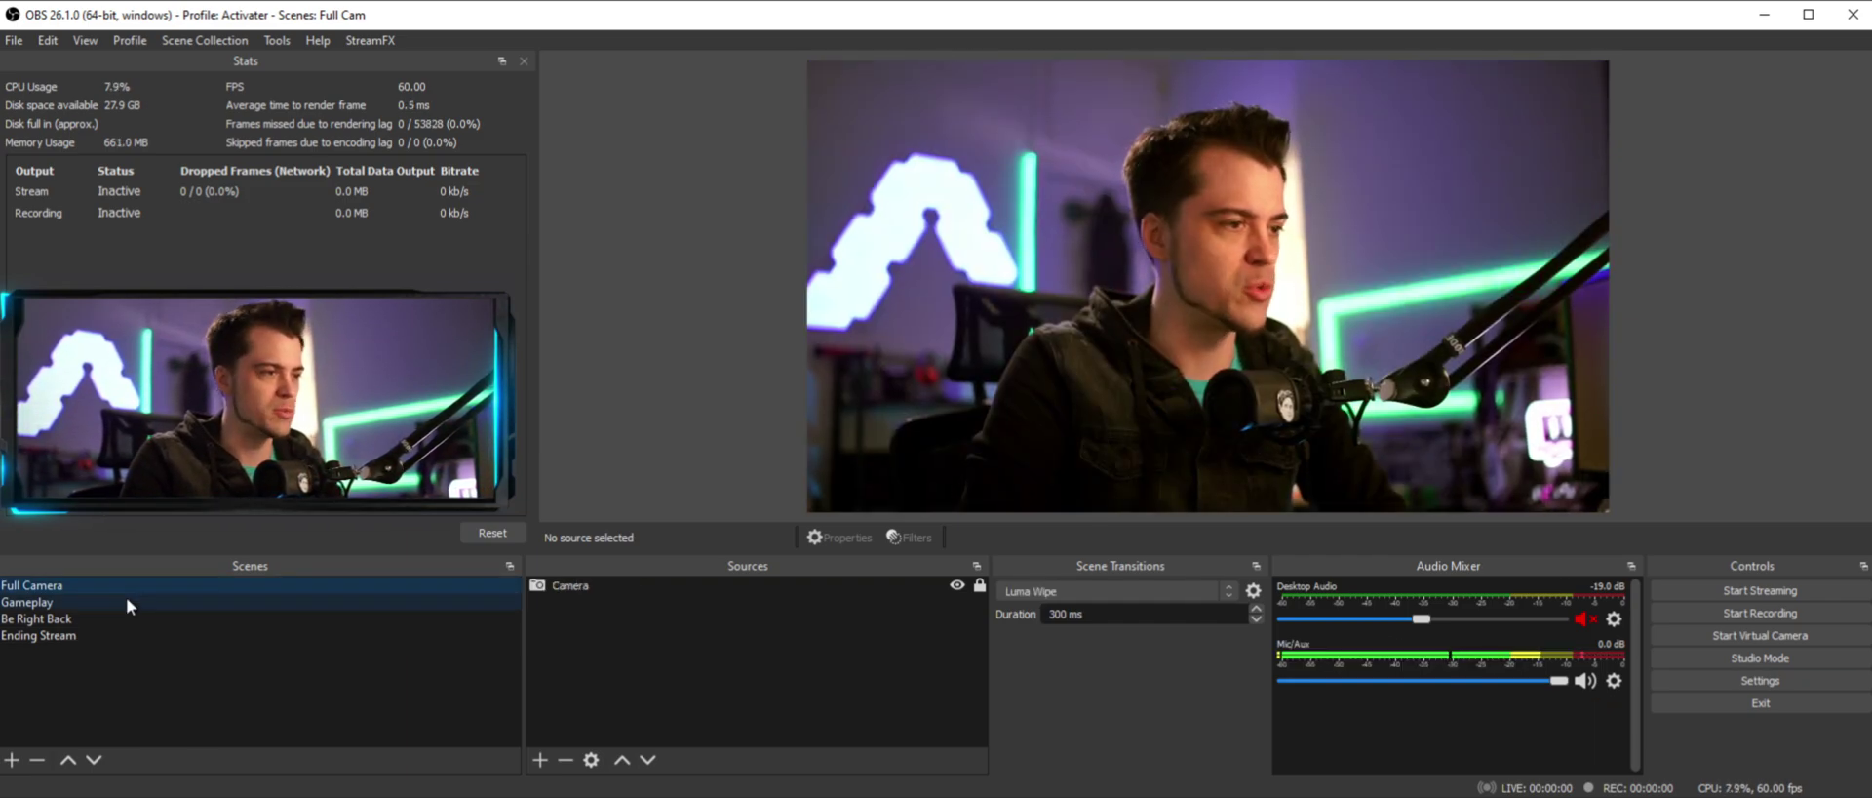
left_click(126, 598)
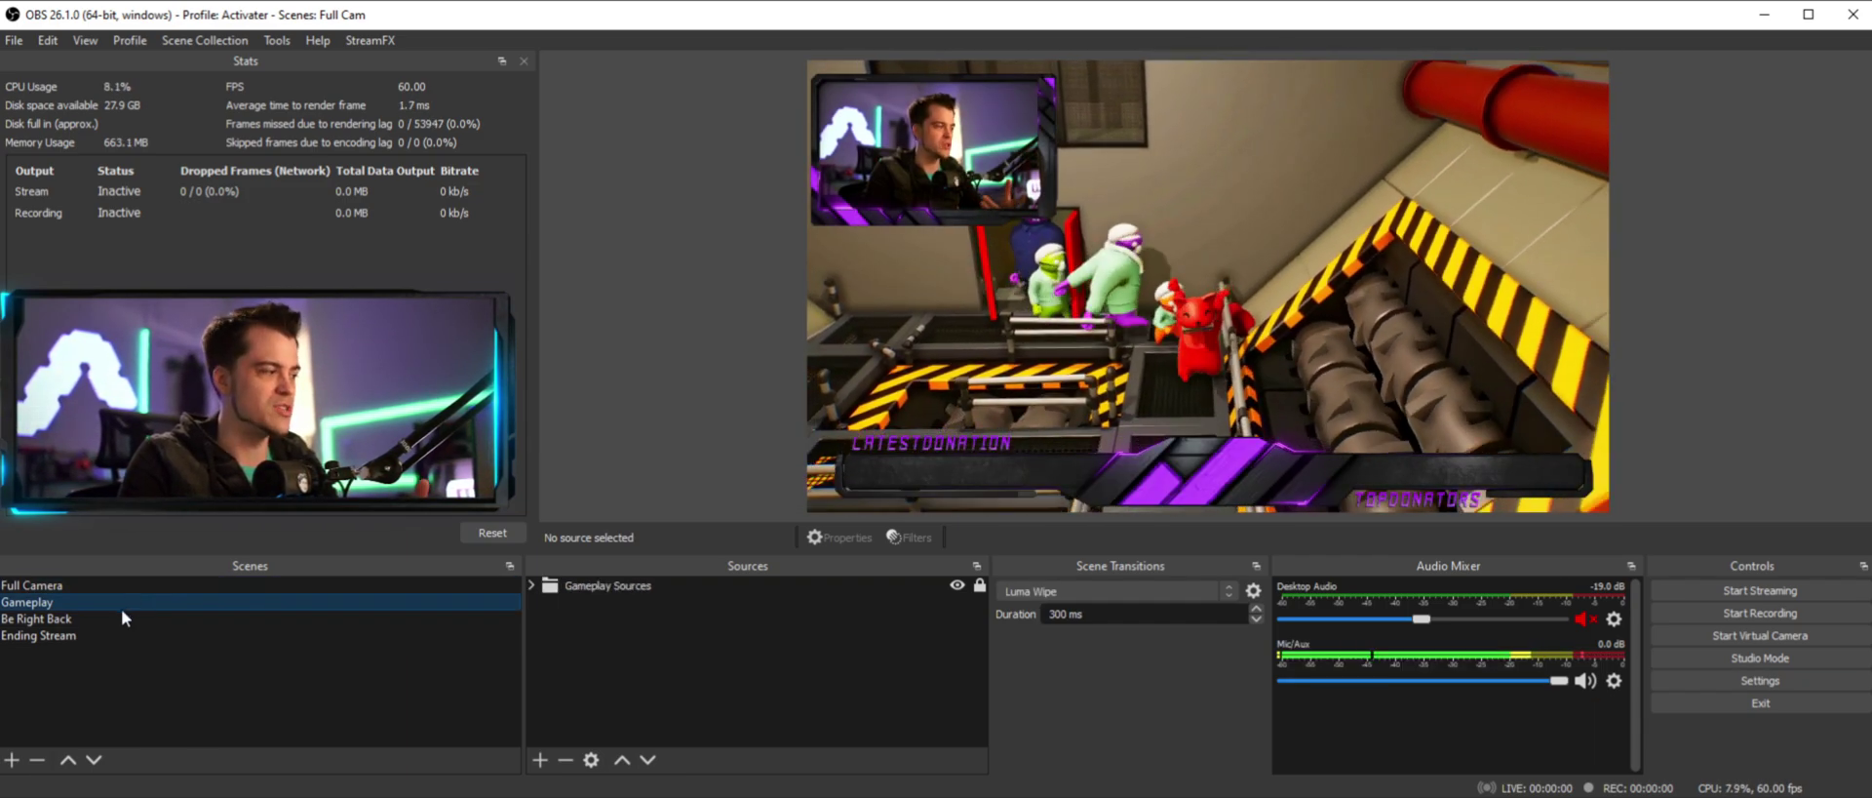
left_click(119, 615)
left_click(120, 633)
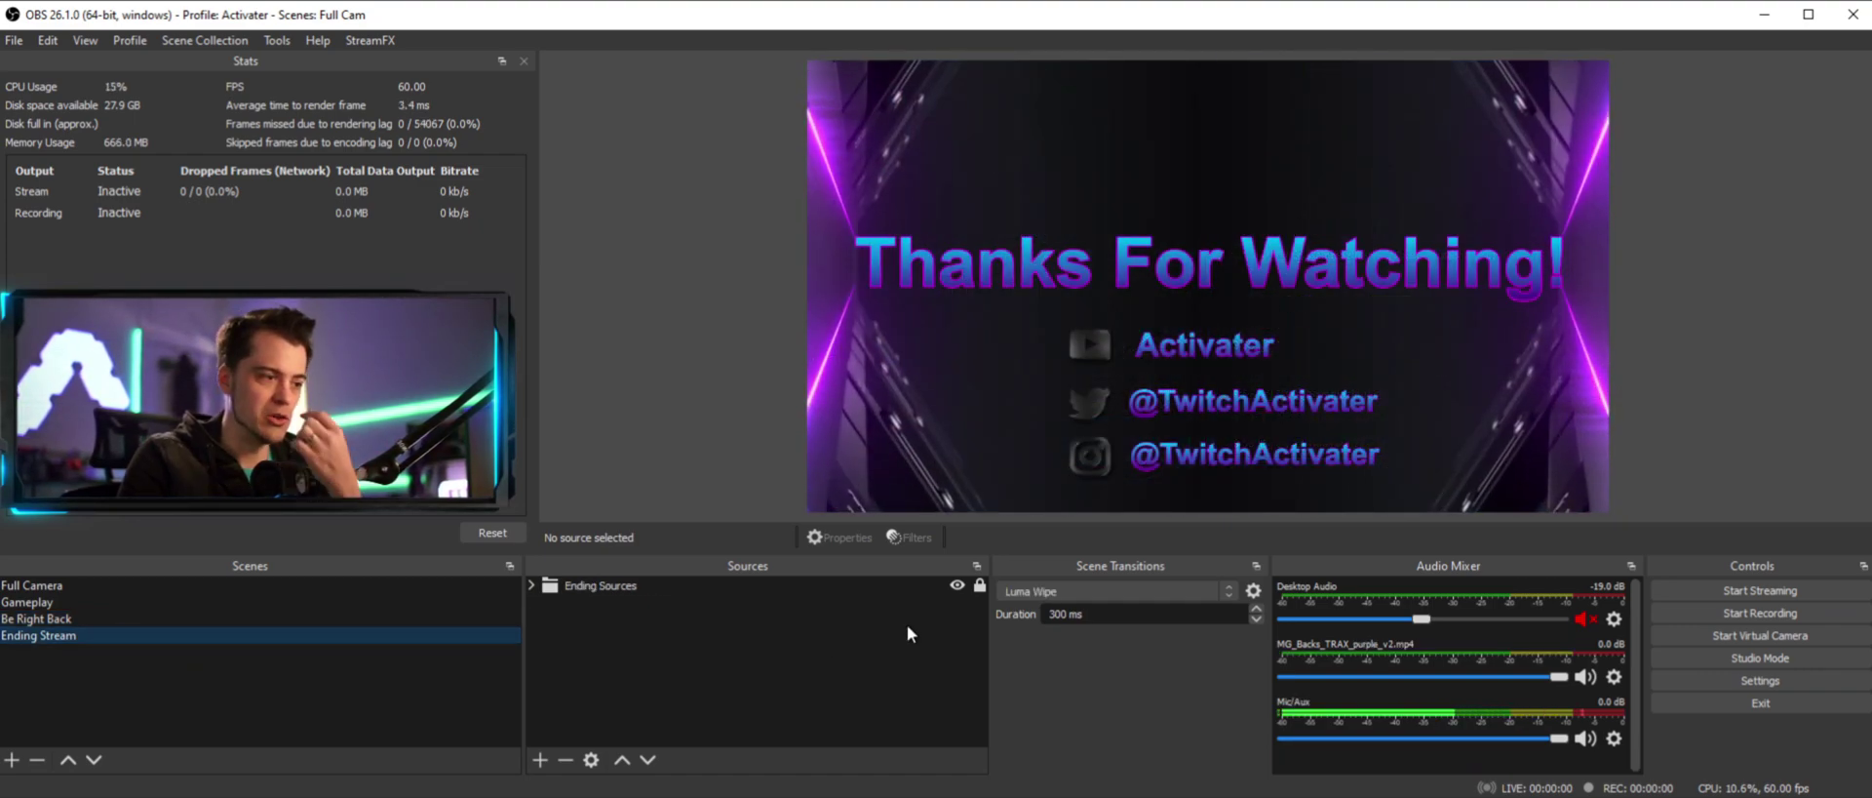
- Set the Luma Wipe transition duration to 1000 ms and test it by switching to the Be Right Back scene
double_click(1122, 614)
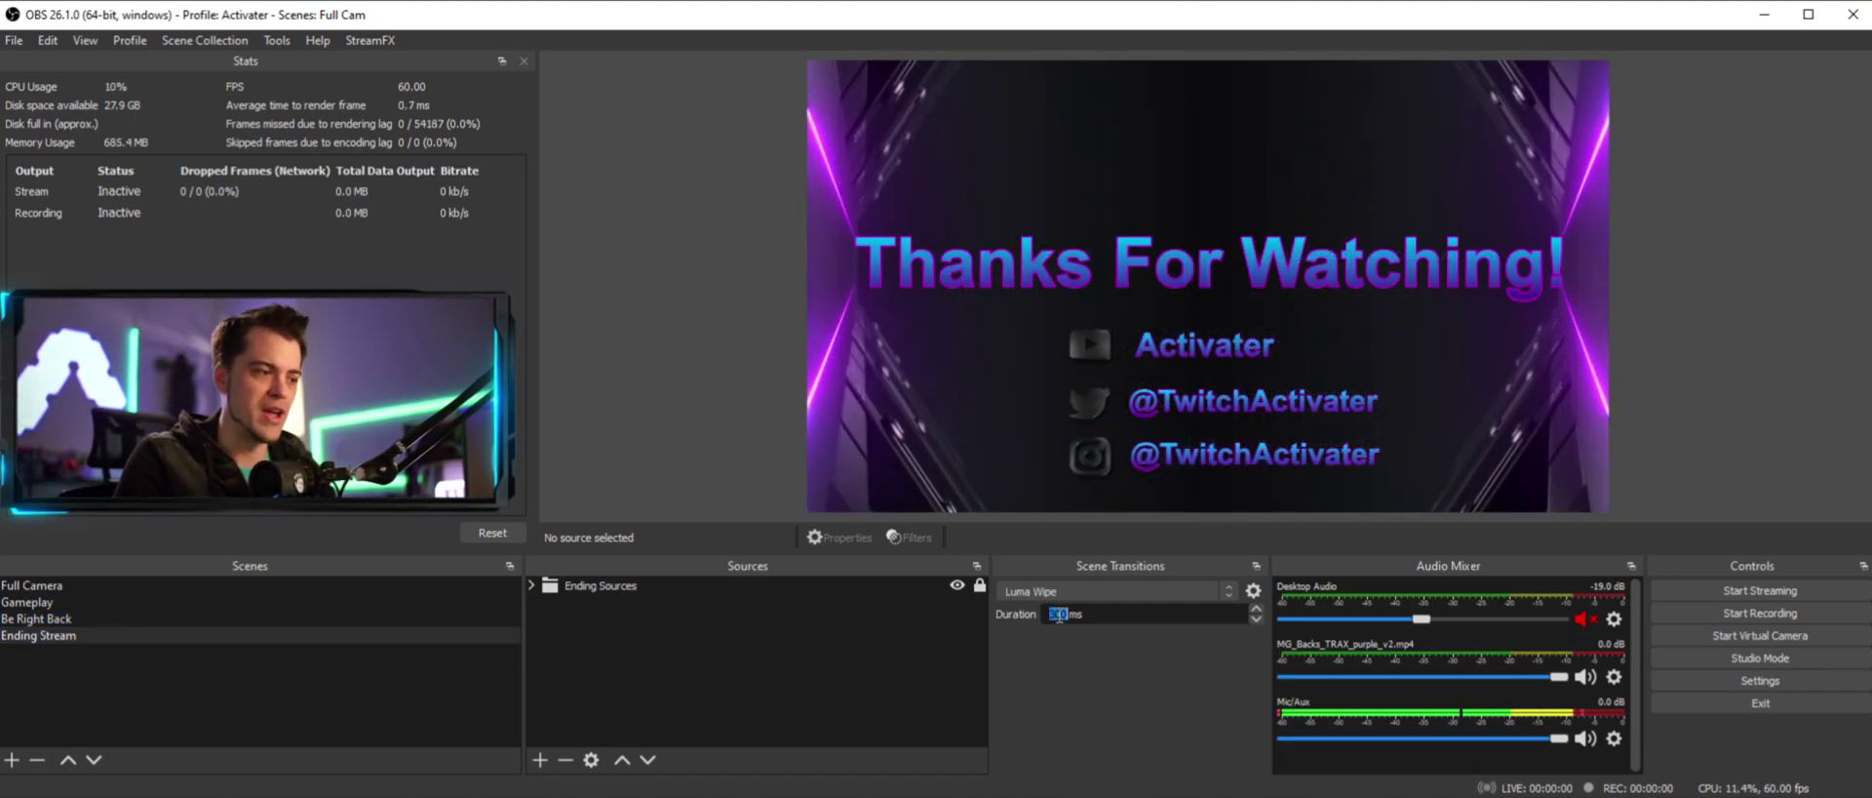
type("1000")
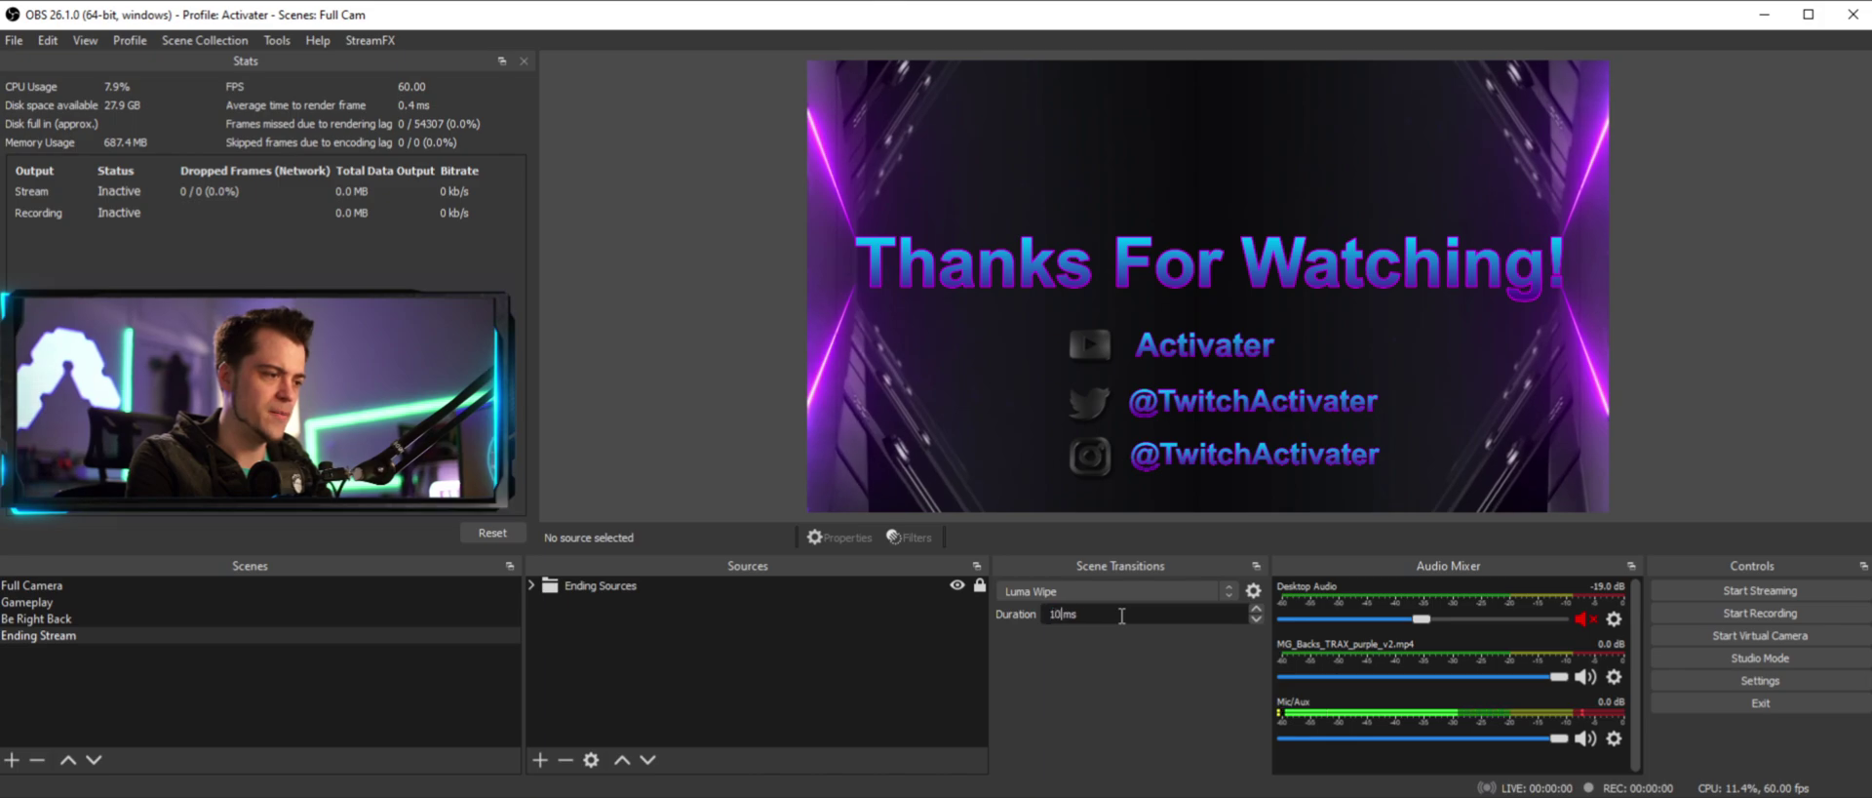
left_click(211, 618)
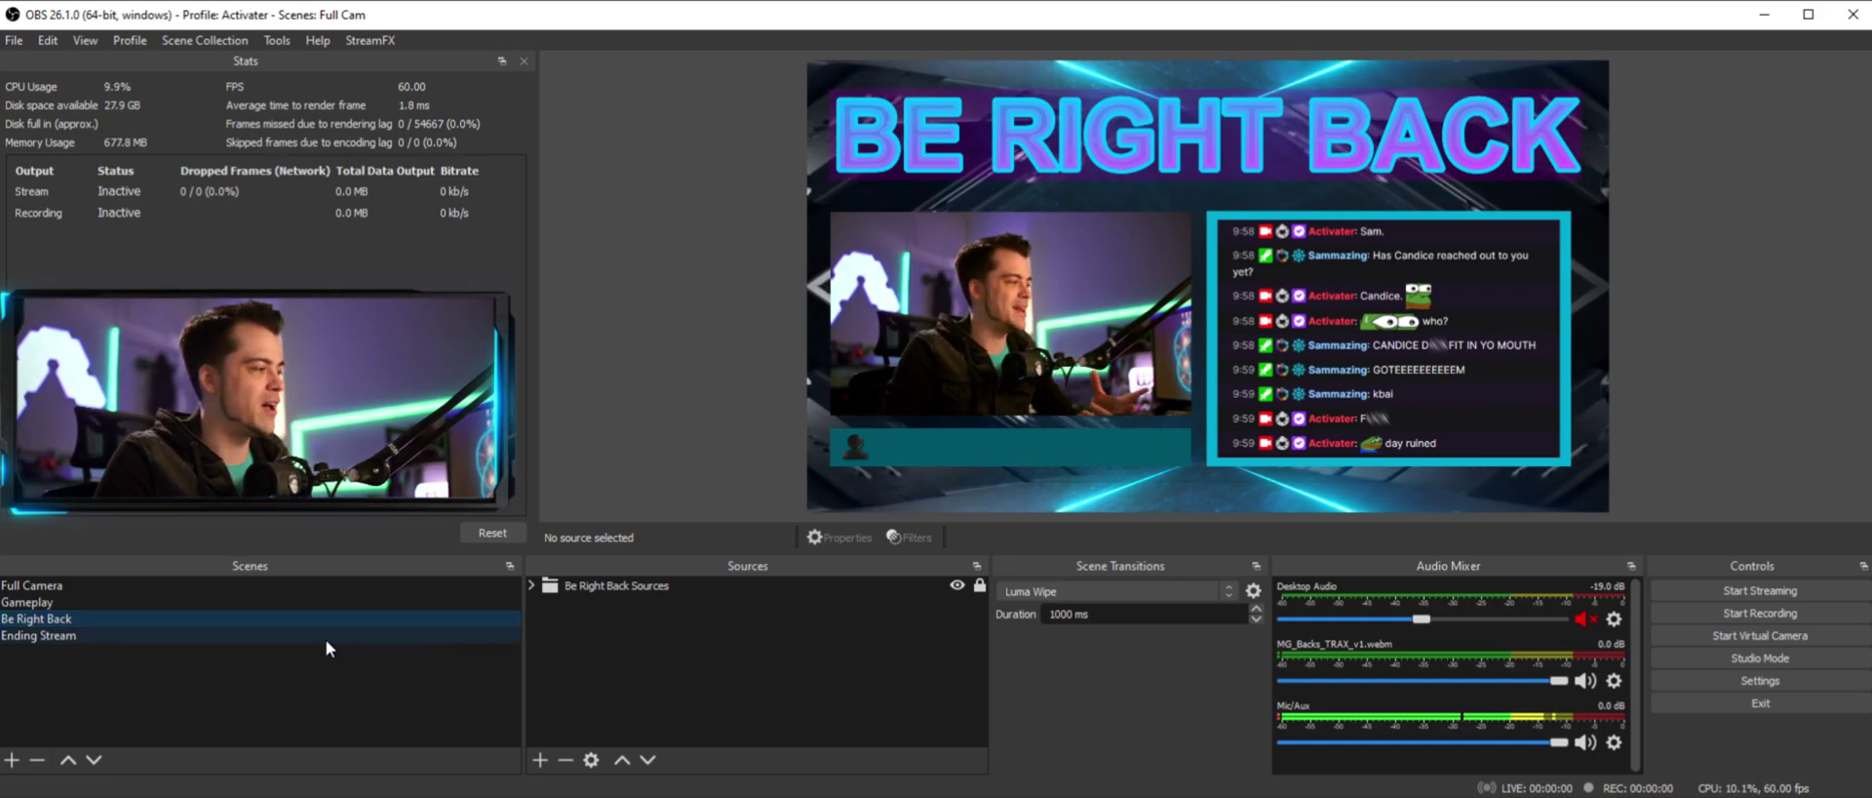
- Add a Fade to Color scene transition, keeping its default name
left_click(1170, 591)
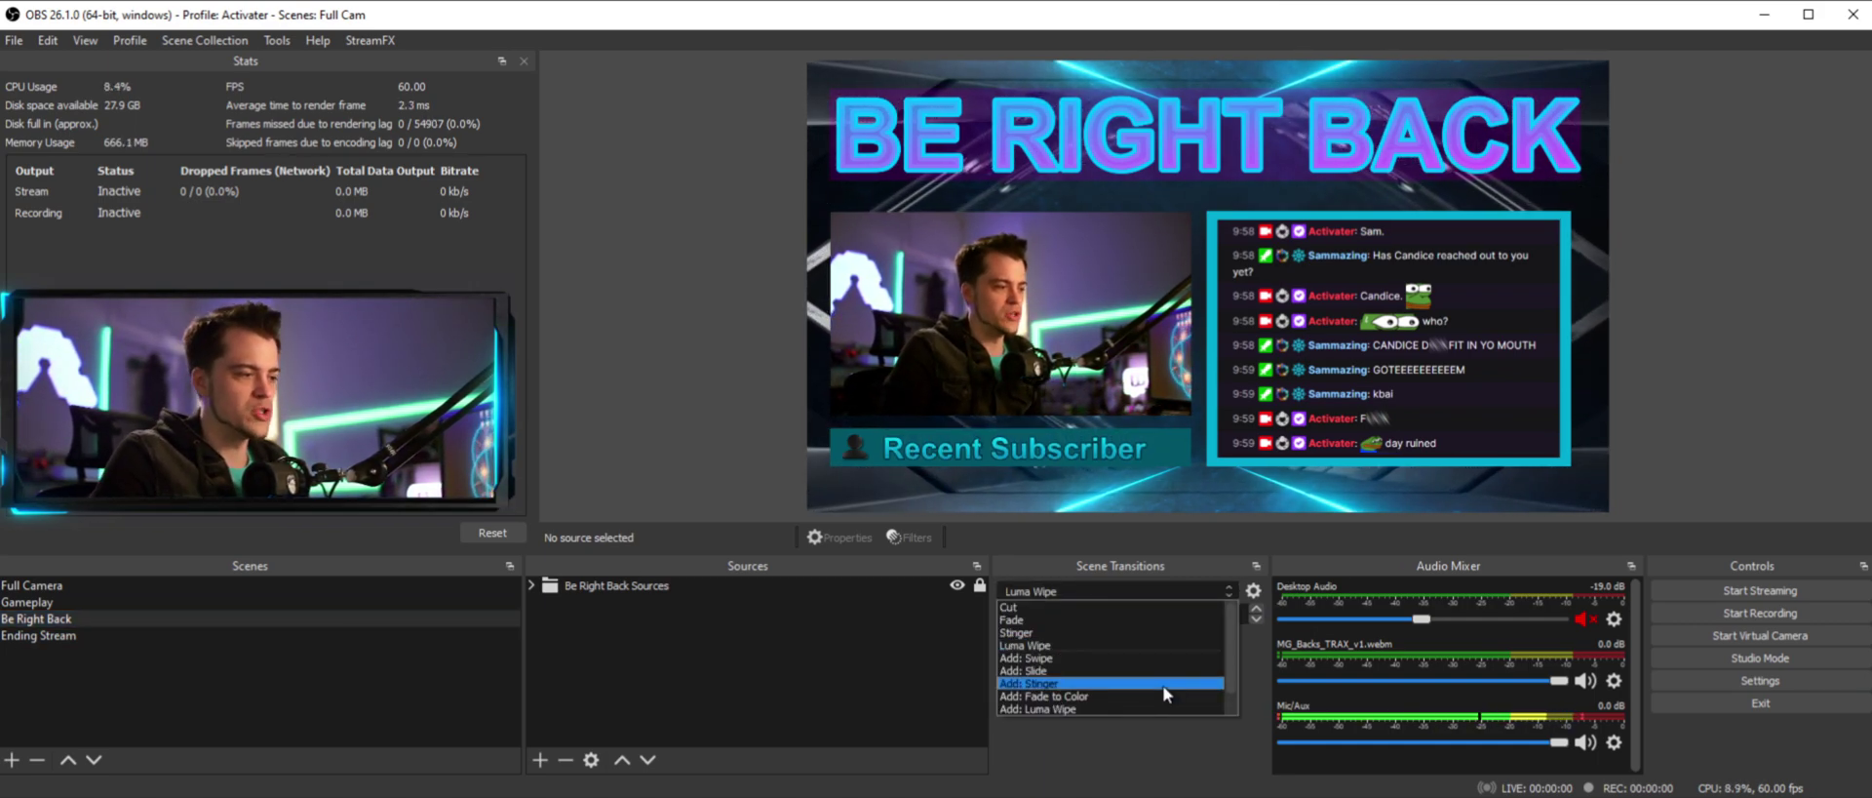
left_click(1127, 695)
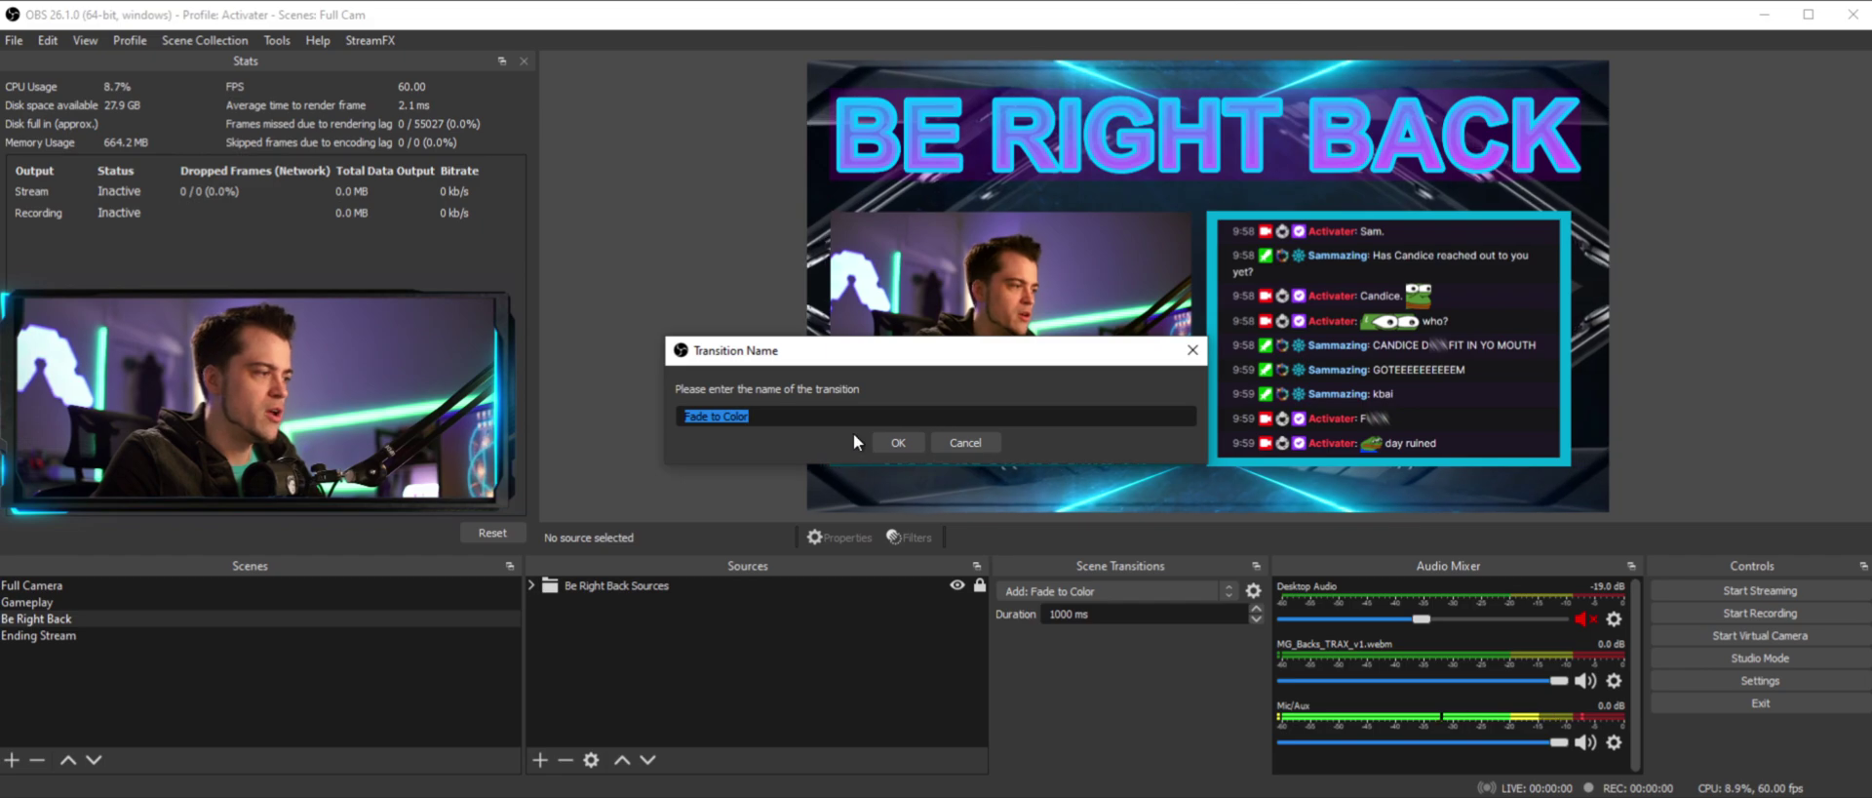
left_click(883, 435)
- Set the Fade to Color transition's colour to bright green #36ff17, preview the transition, and accept its properties
left_click(1054, 589)
left_click(1039, 269)
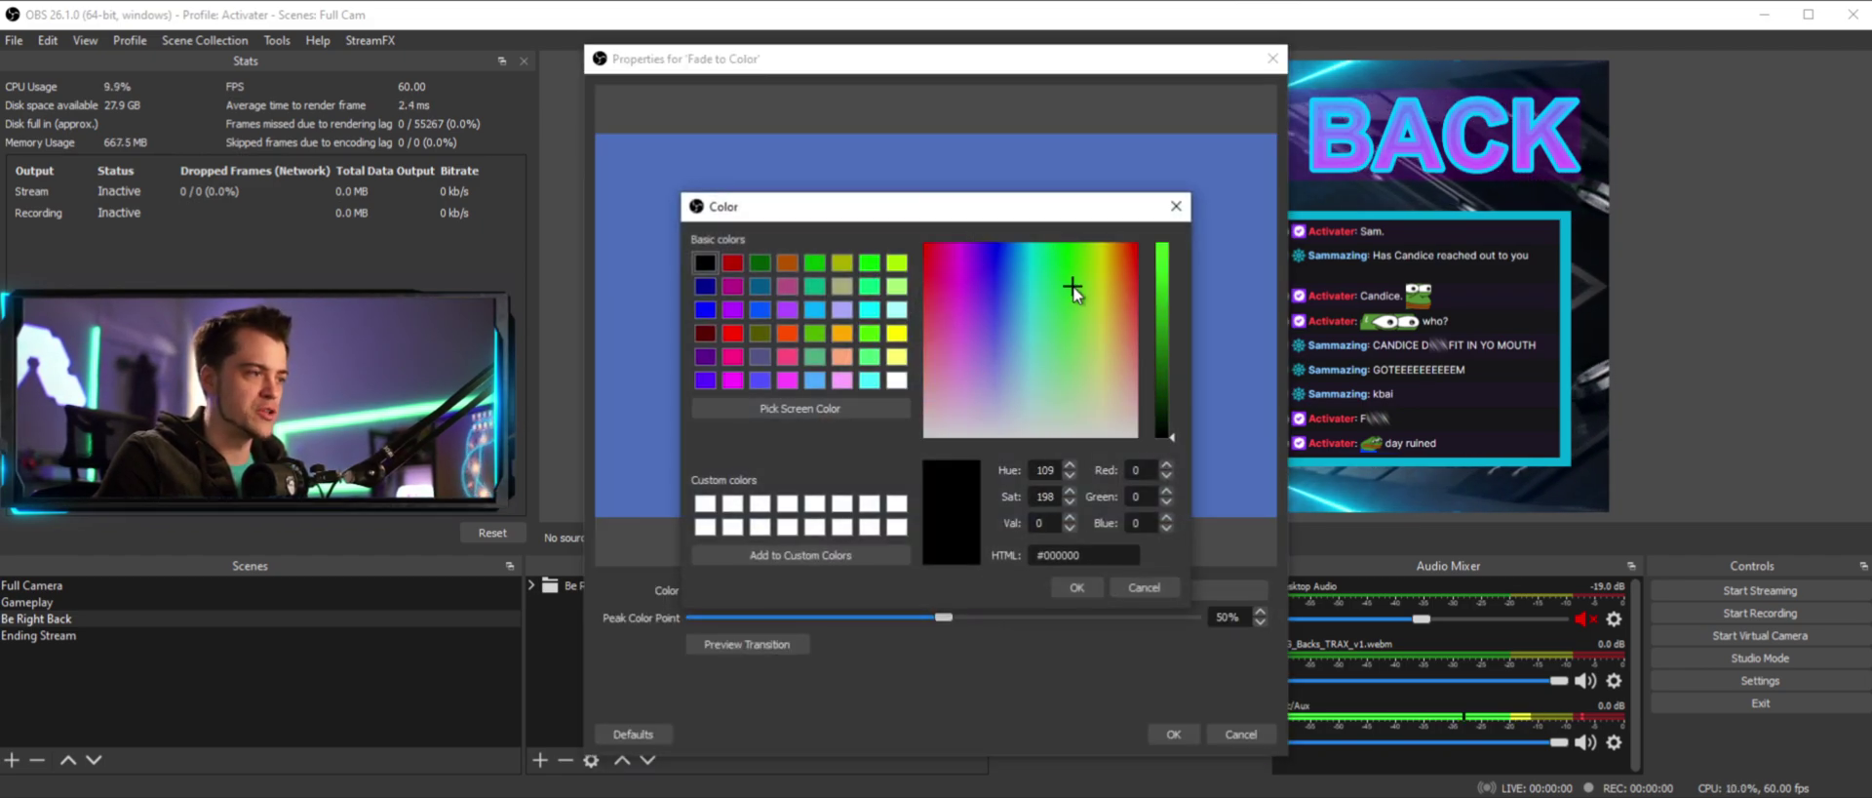
left_click_drag(1167, 323, 1165, 224)
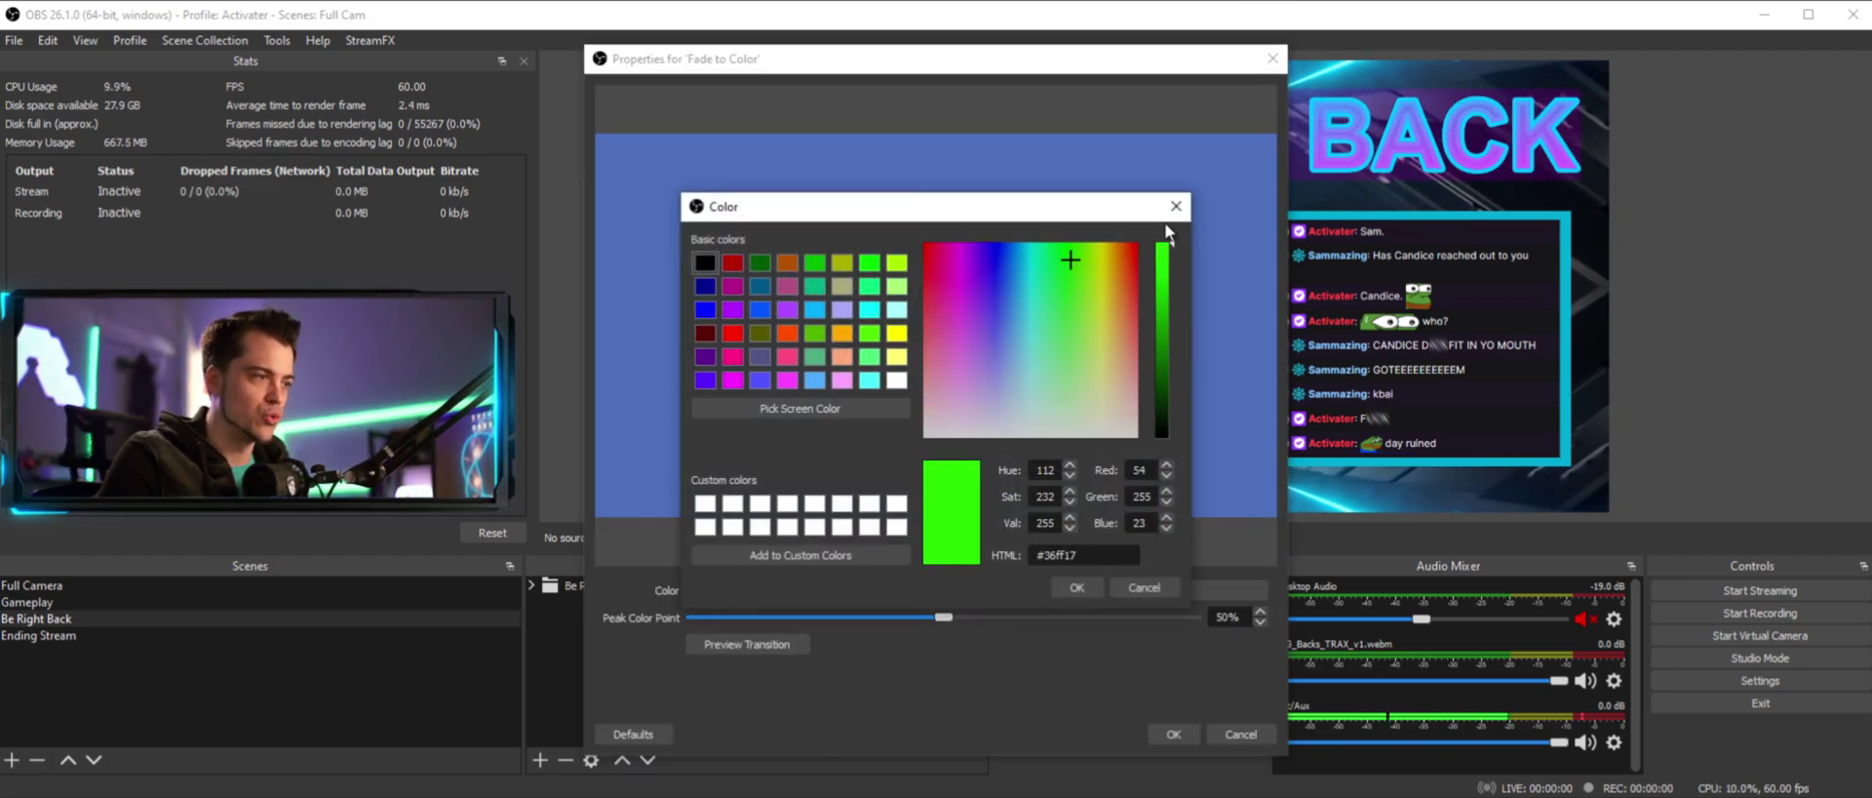
left_click(1077, 591)
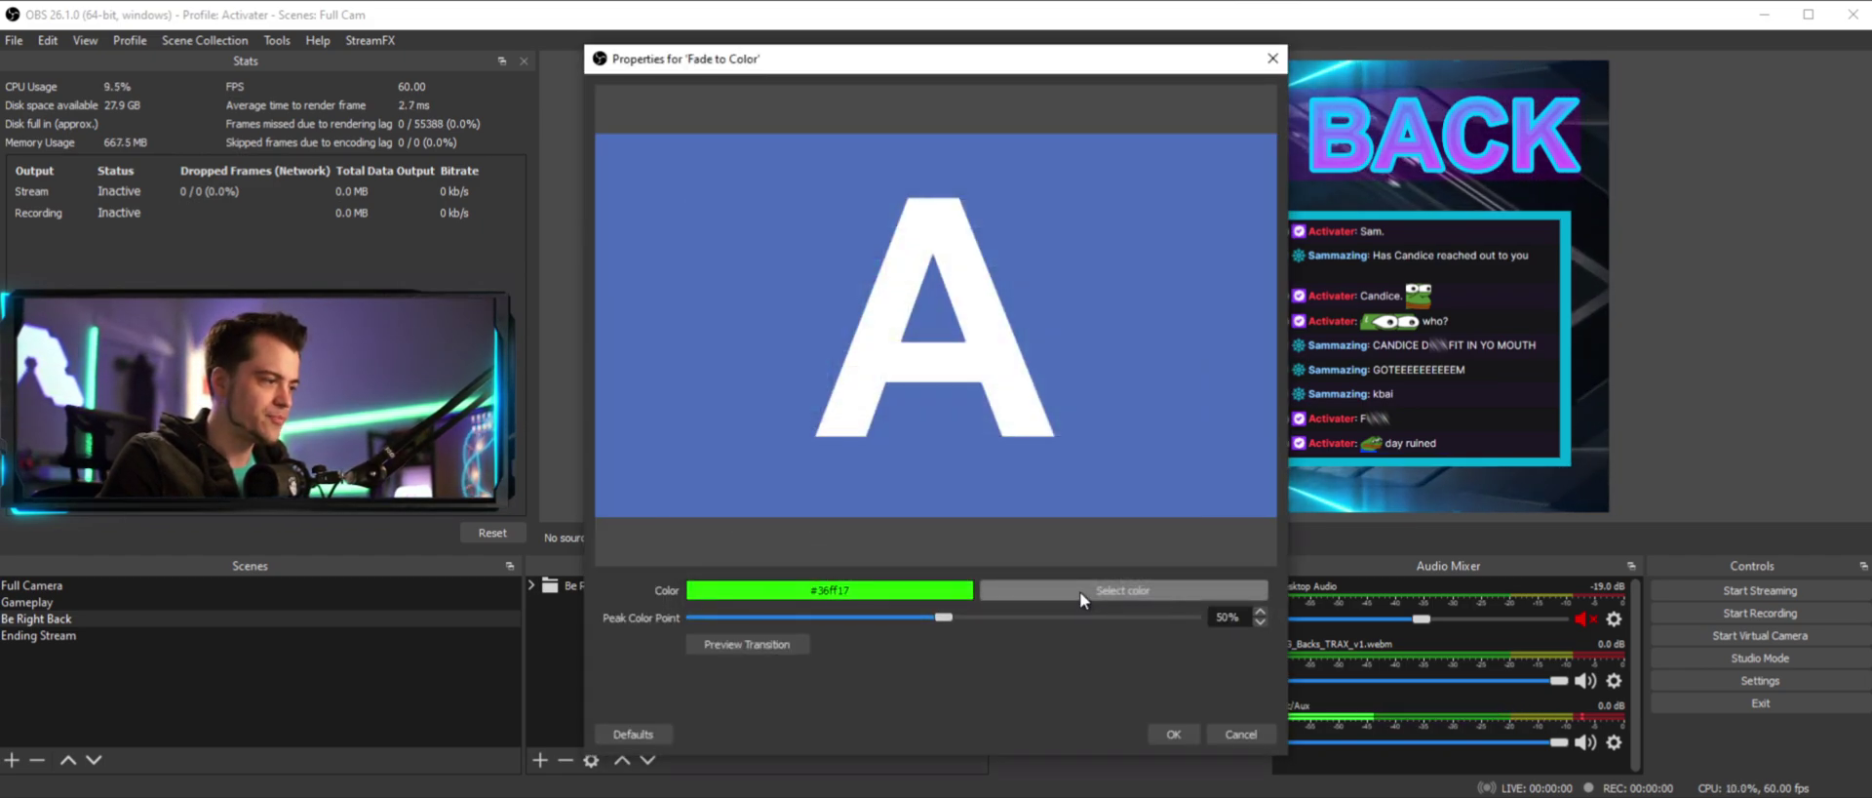
left_click(763, 646)
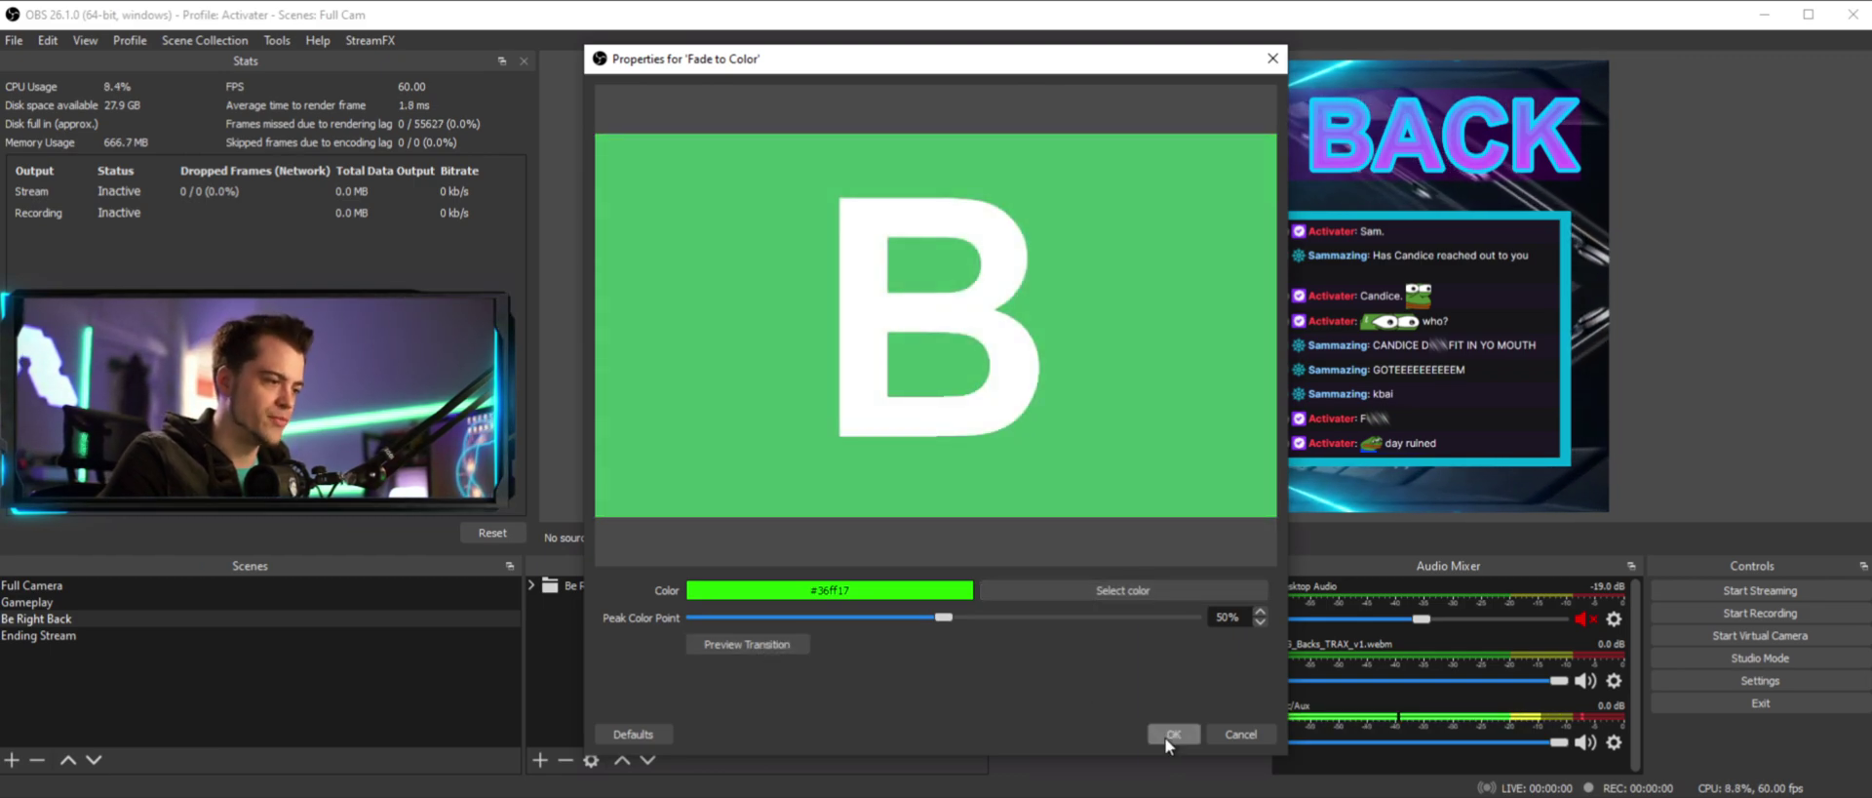
left_click(1175, 734)
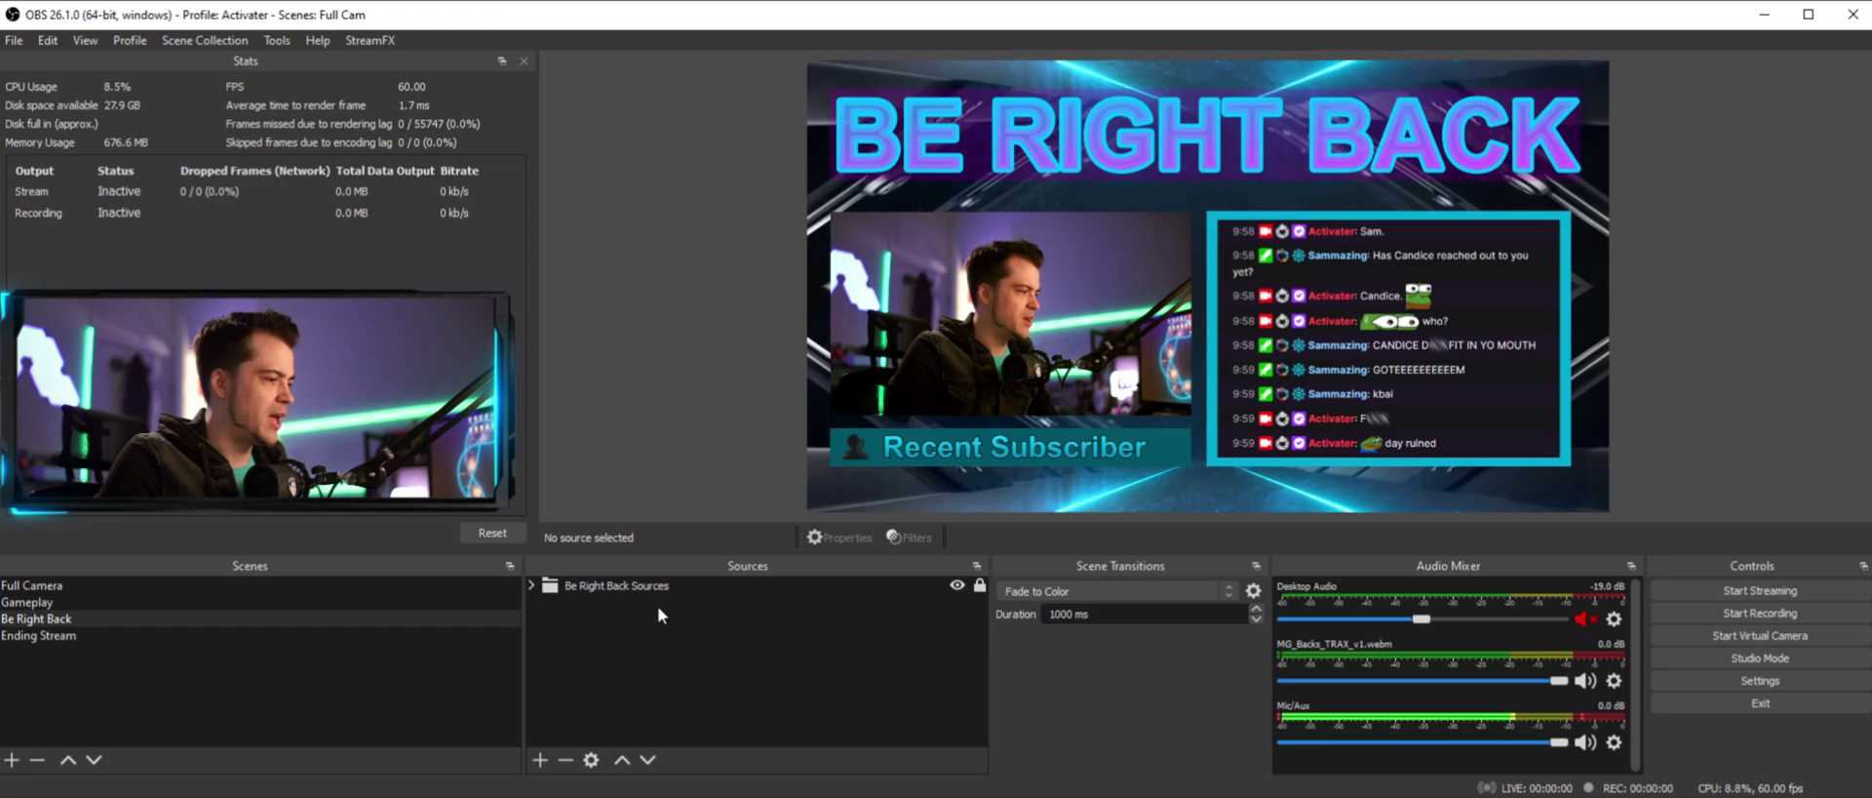
- Test the Fade to Color transition by switching from Be Right Back to the Ending Stream scene
left_click(1153, 589)
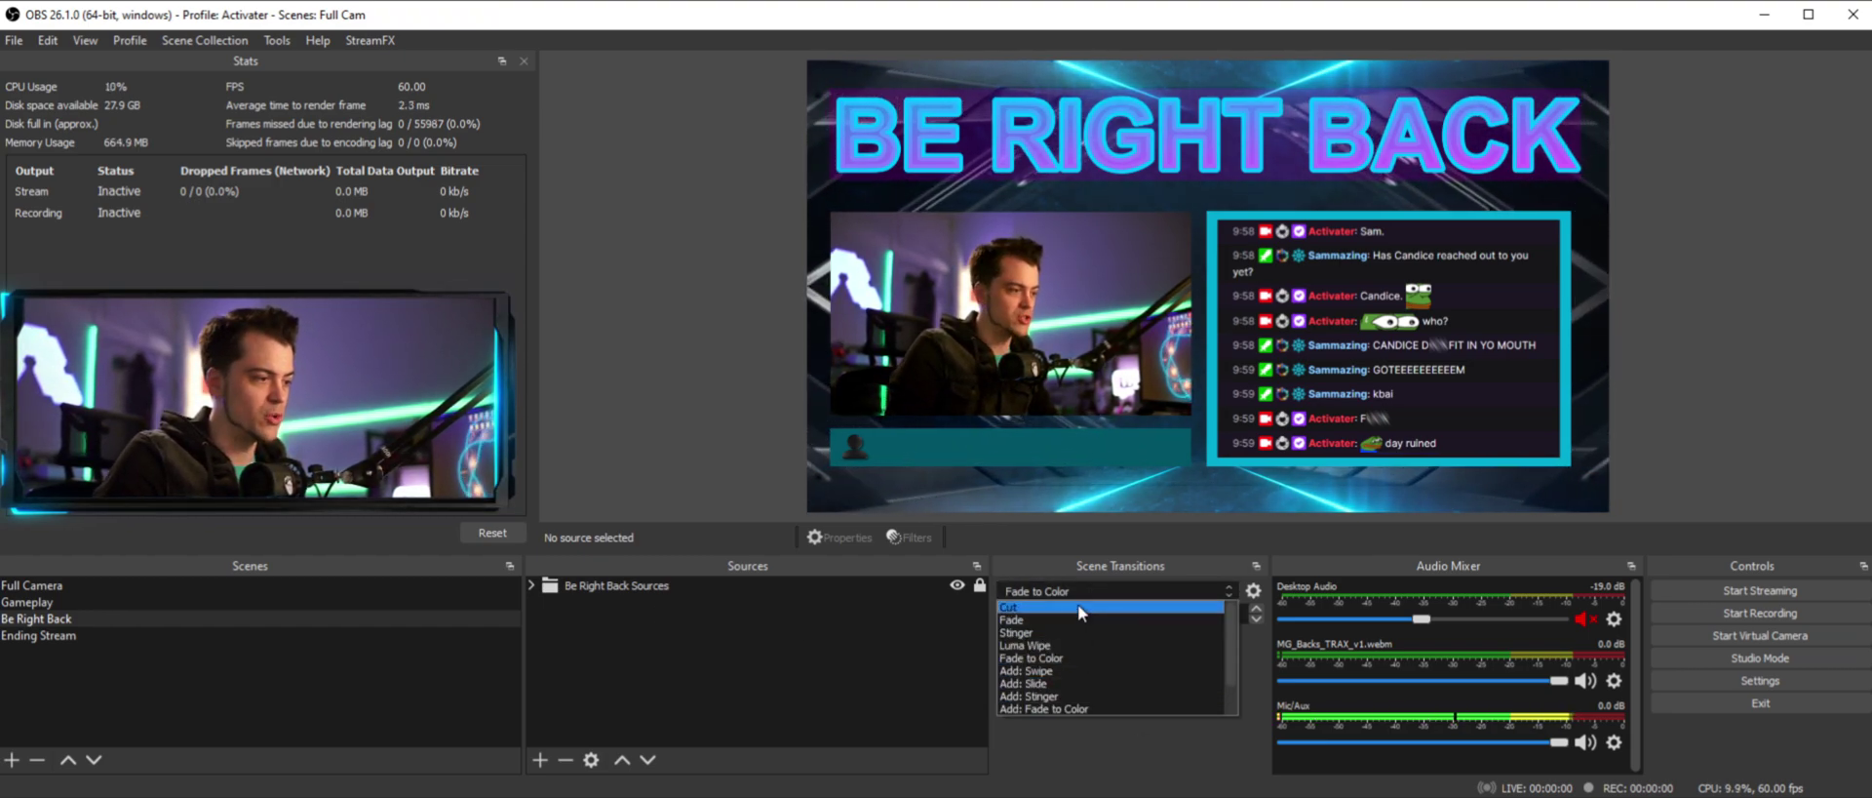
left_click(1067, 653)
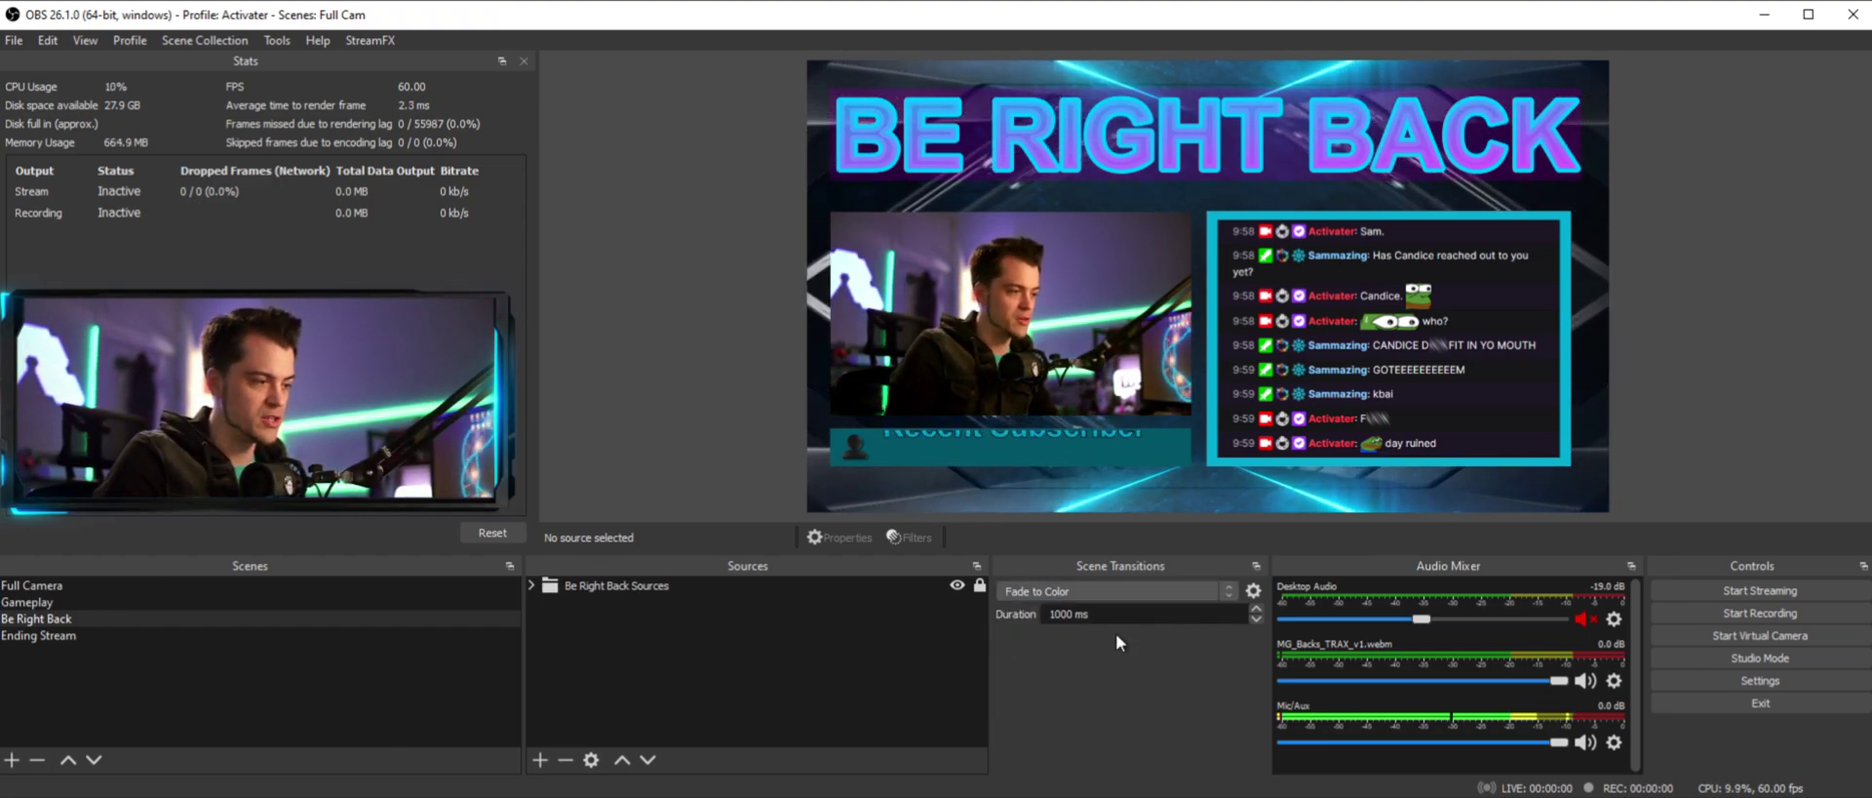
left_click(58, 634)
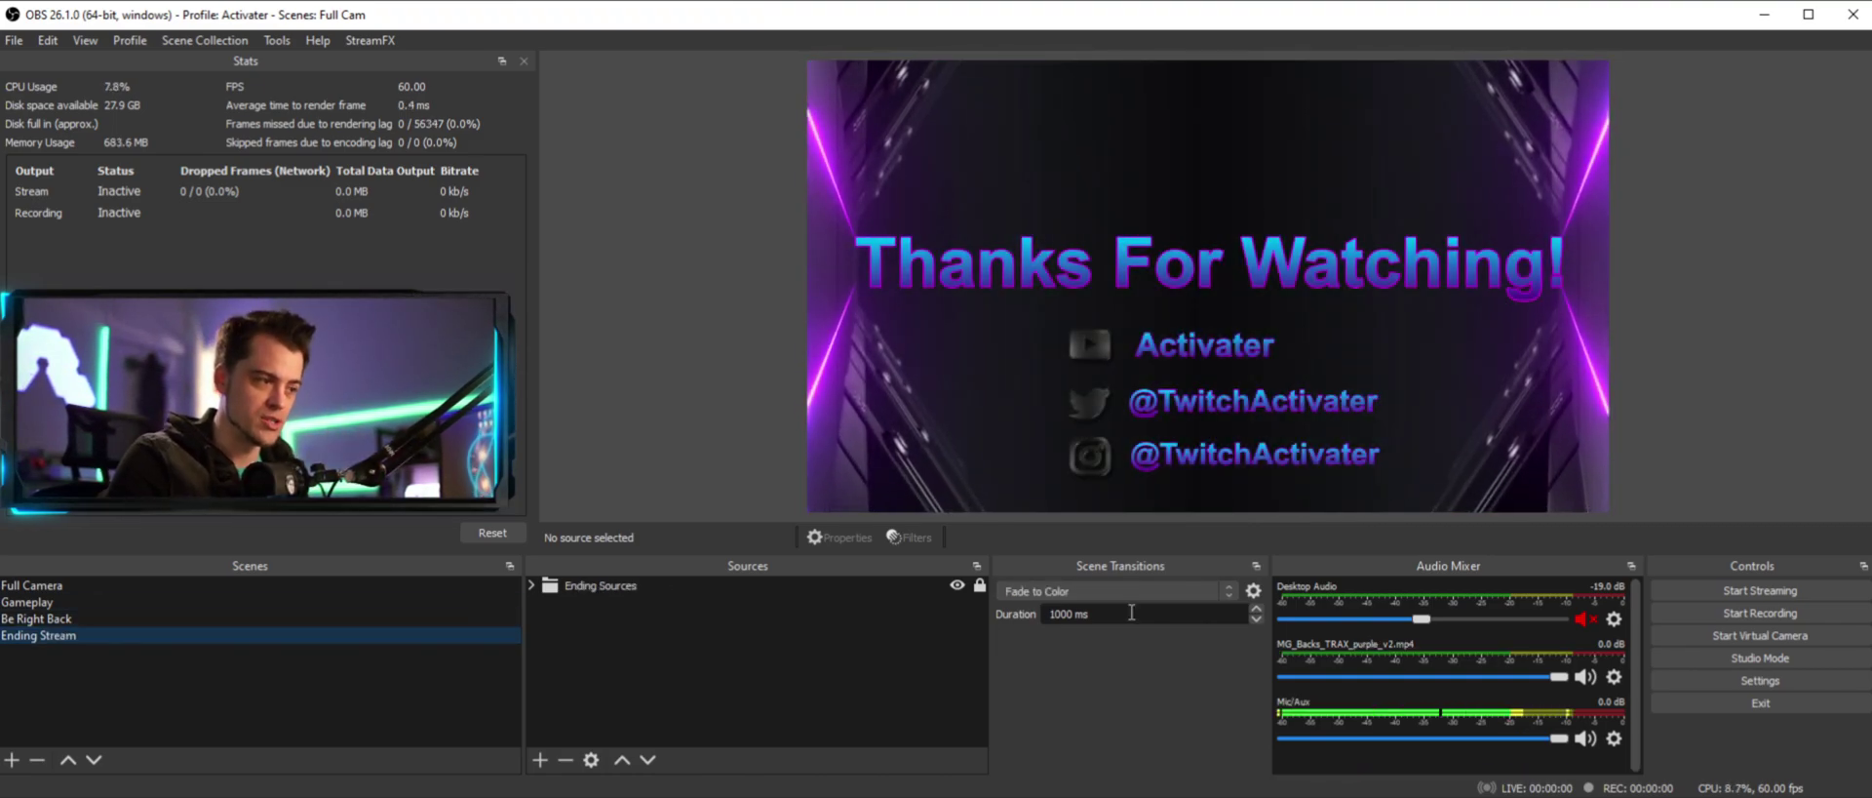
- Add a Slide scene transition, keeping its default name
left_click(1253, 592)
left_click(1161, 679)
left_click(1219, 592)
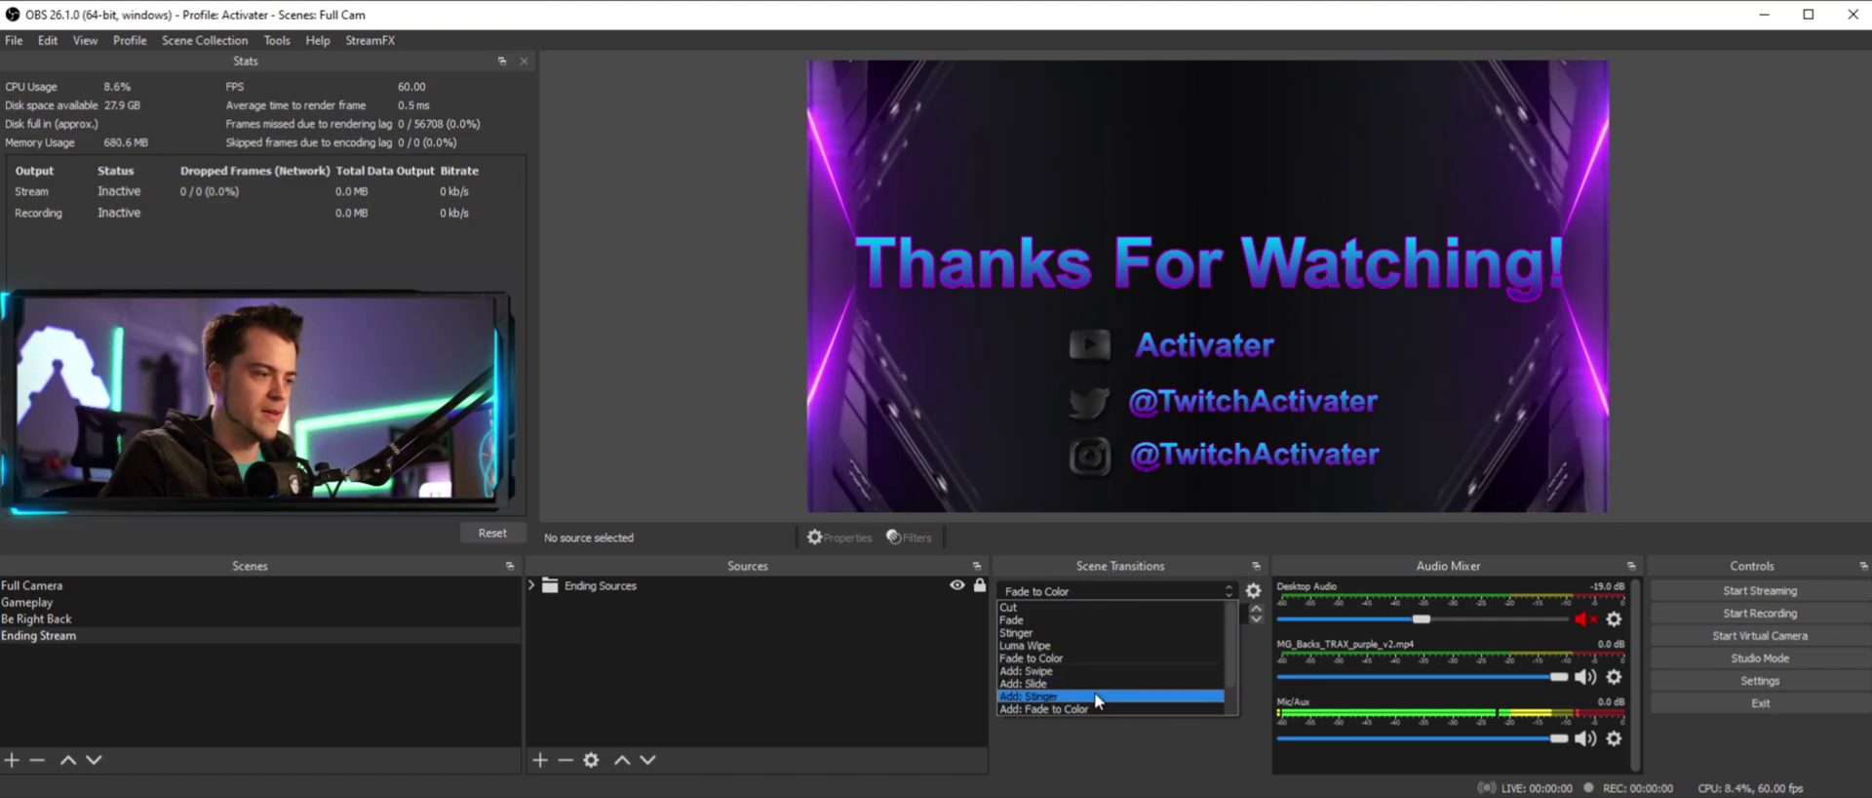
left_click(1102, 683)
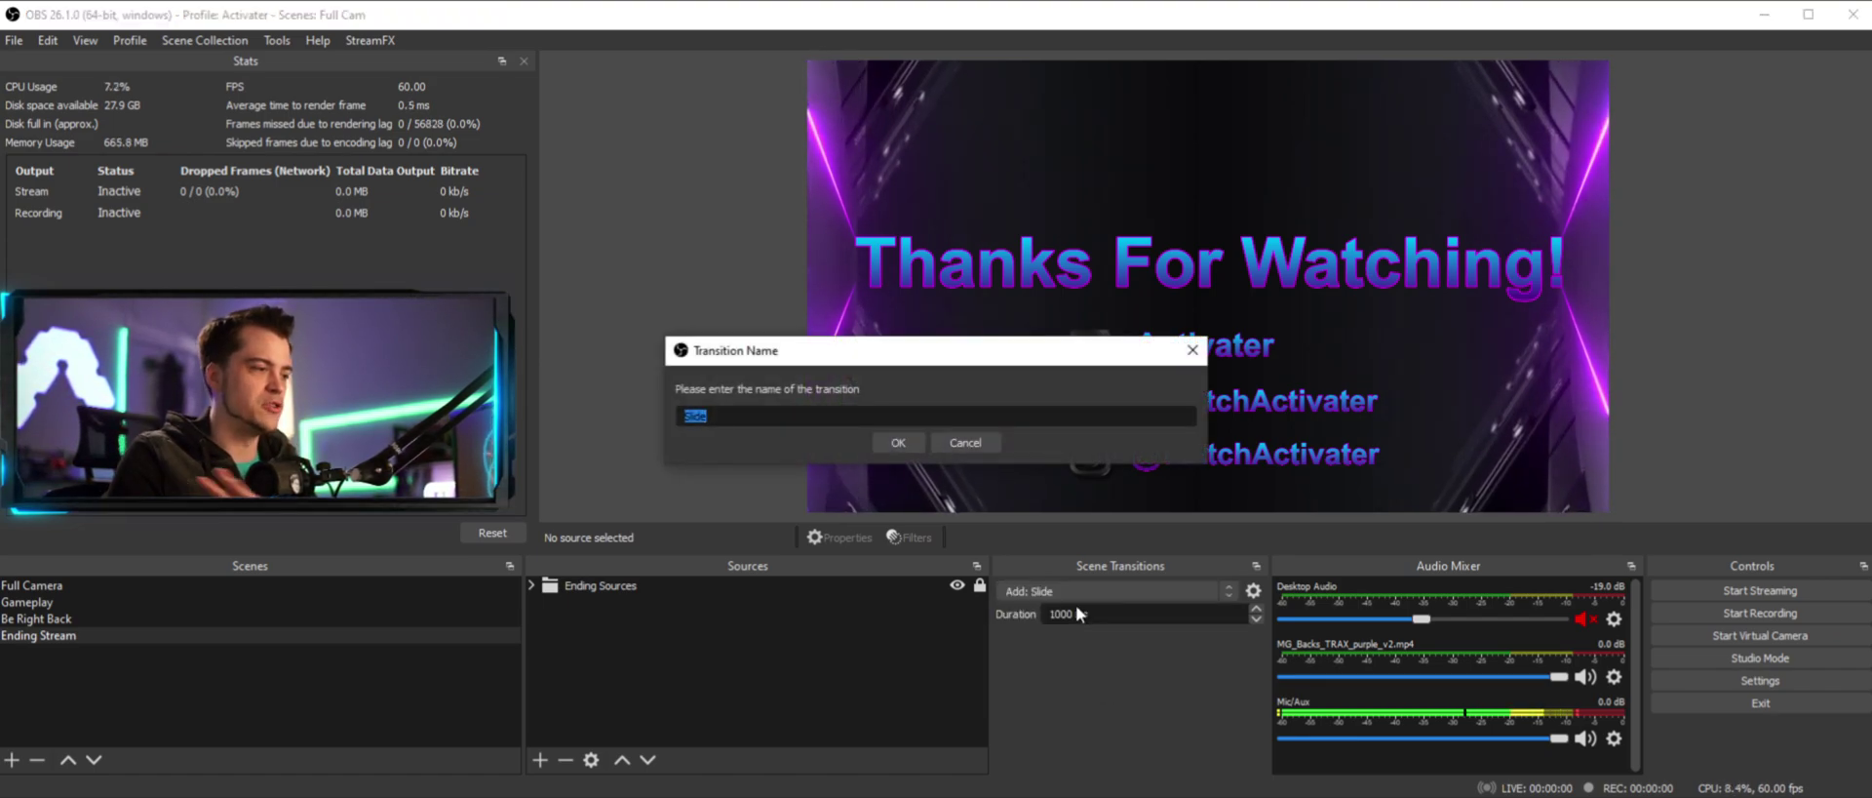
left_click(895, 441)
- Set the Slide transition's direction to Down, preview the transition, and accept its properties
left_click(762, 588)
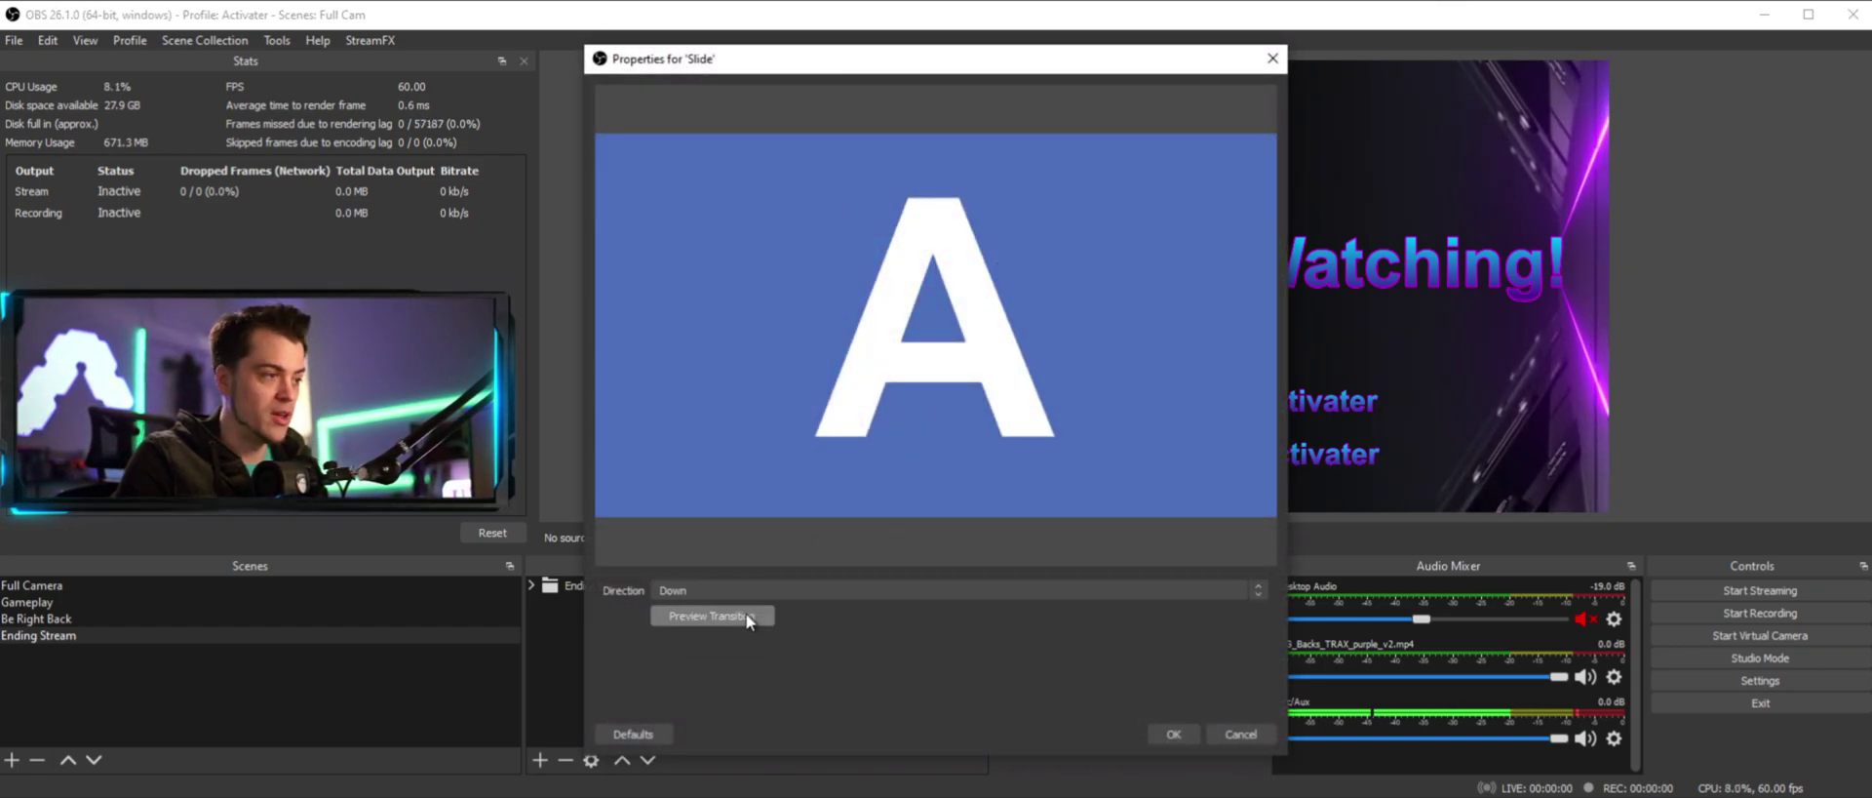
left_click(746, 614)
left_click(1219, 741)
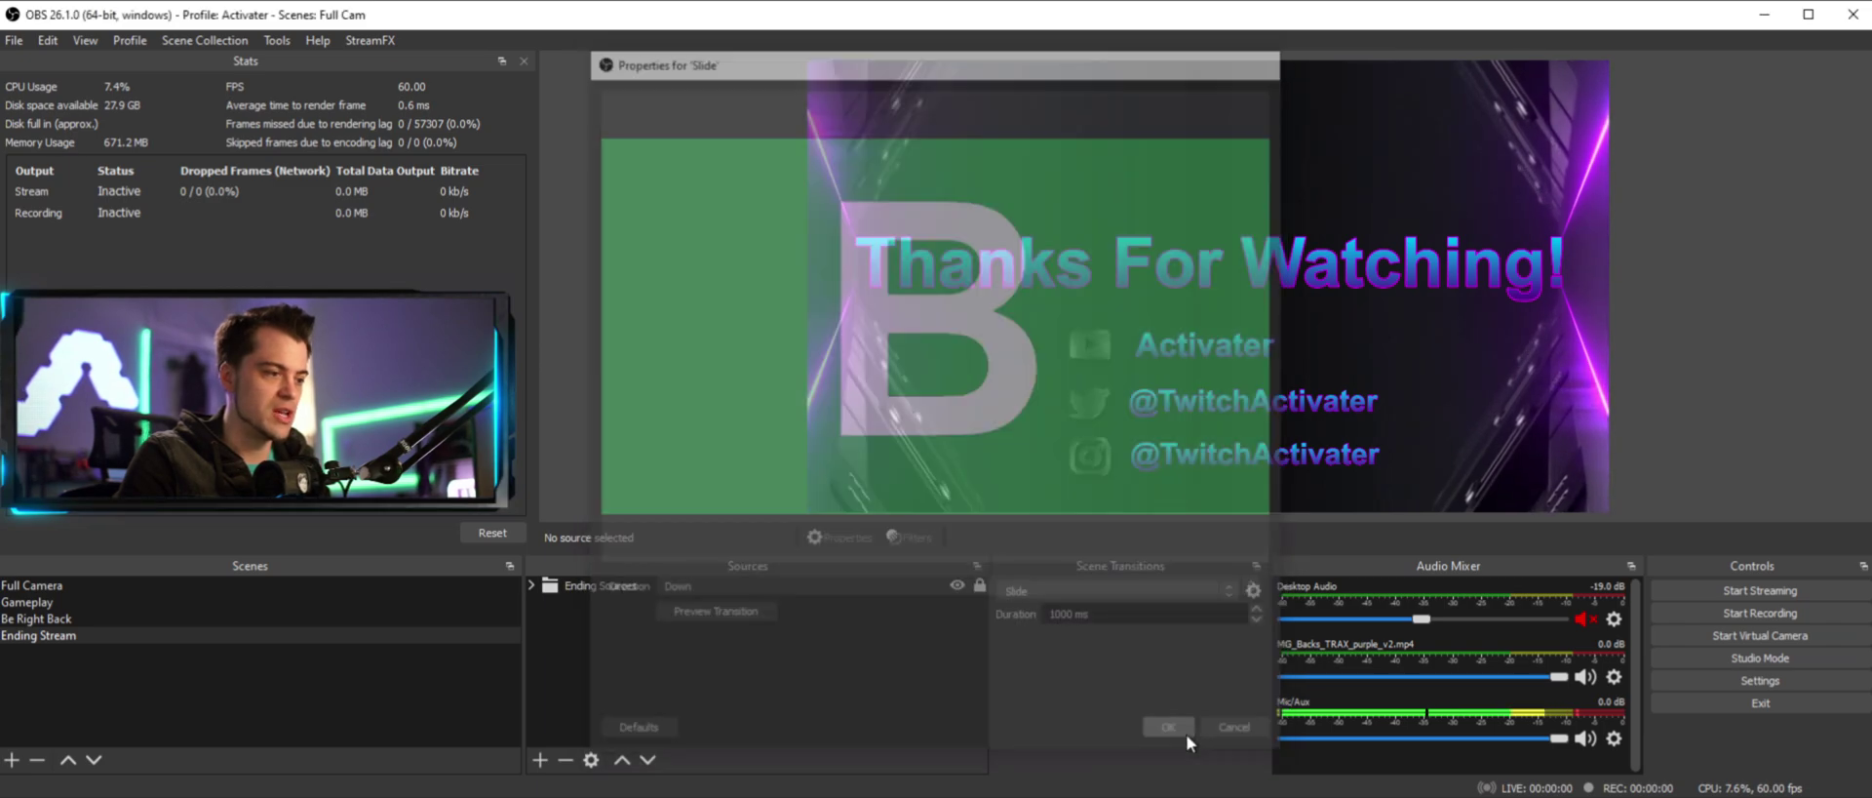
- Test the Slide transition by switching through the Be Right Back, Ending Stream, Gameplay and Full Camera scenes
left_click(102, 616)
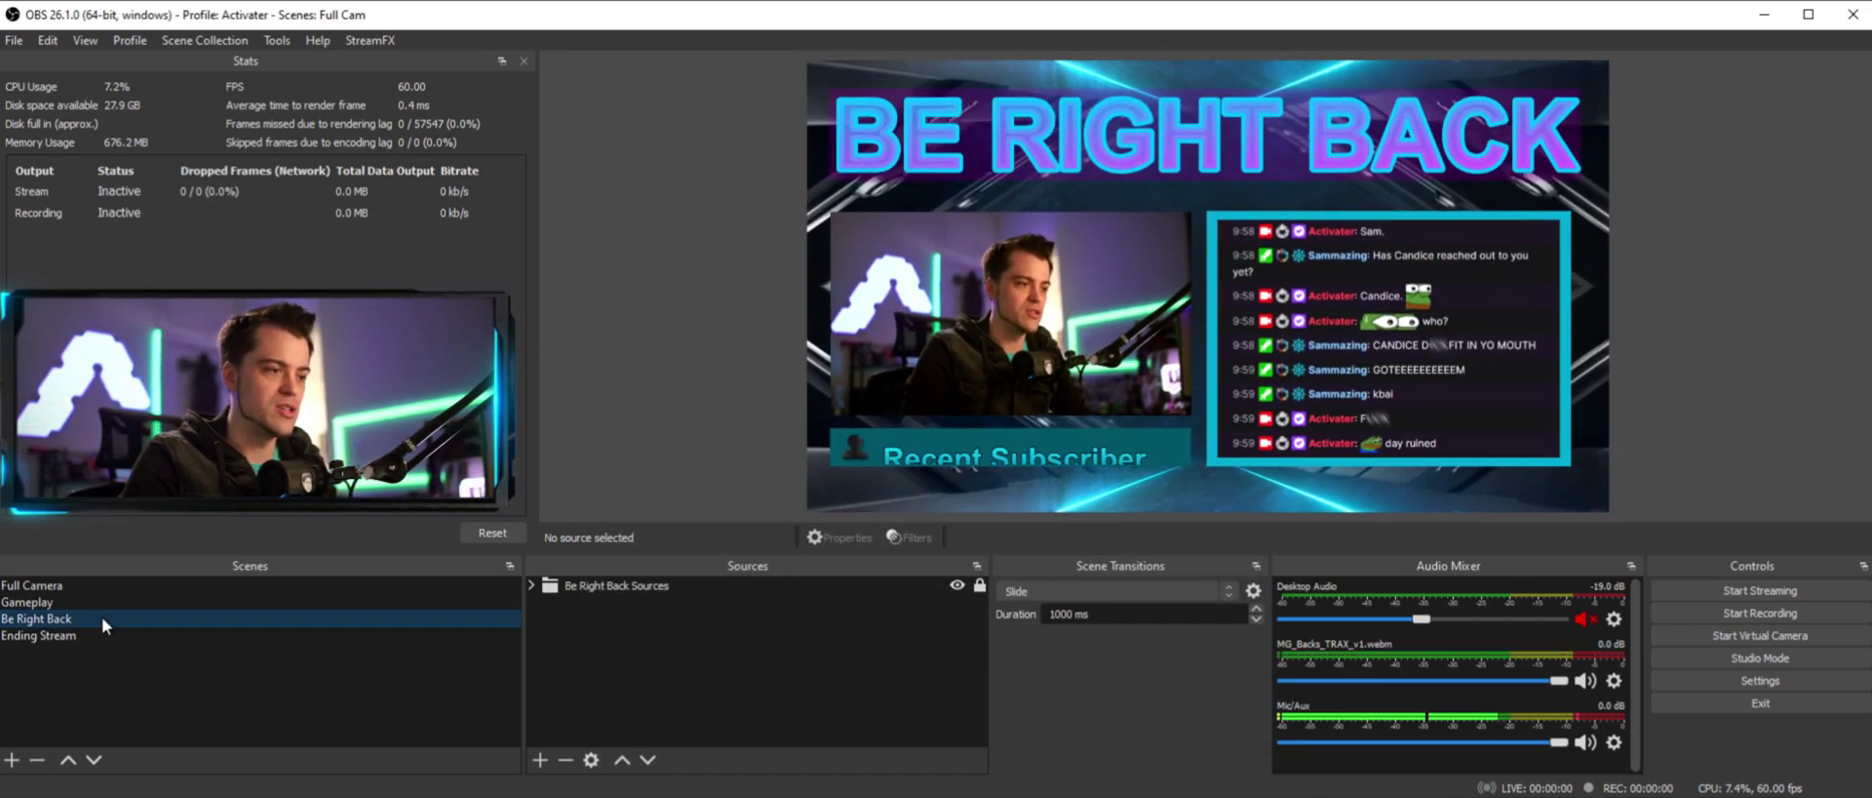
left_click(103, 633)
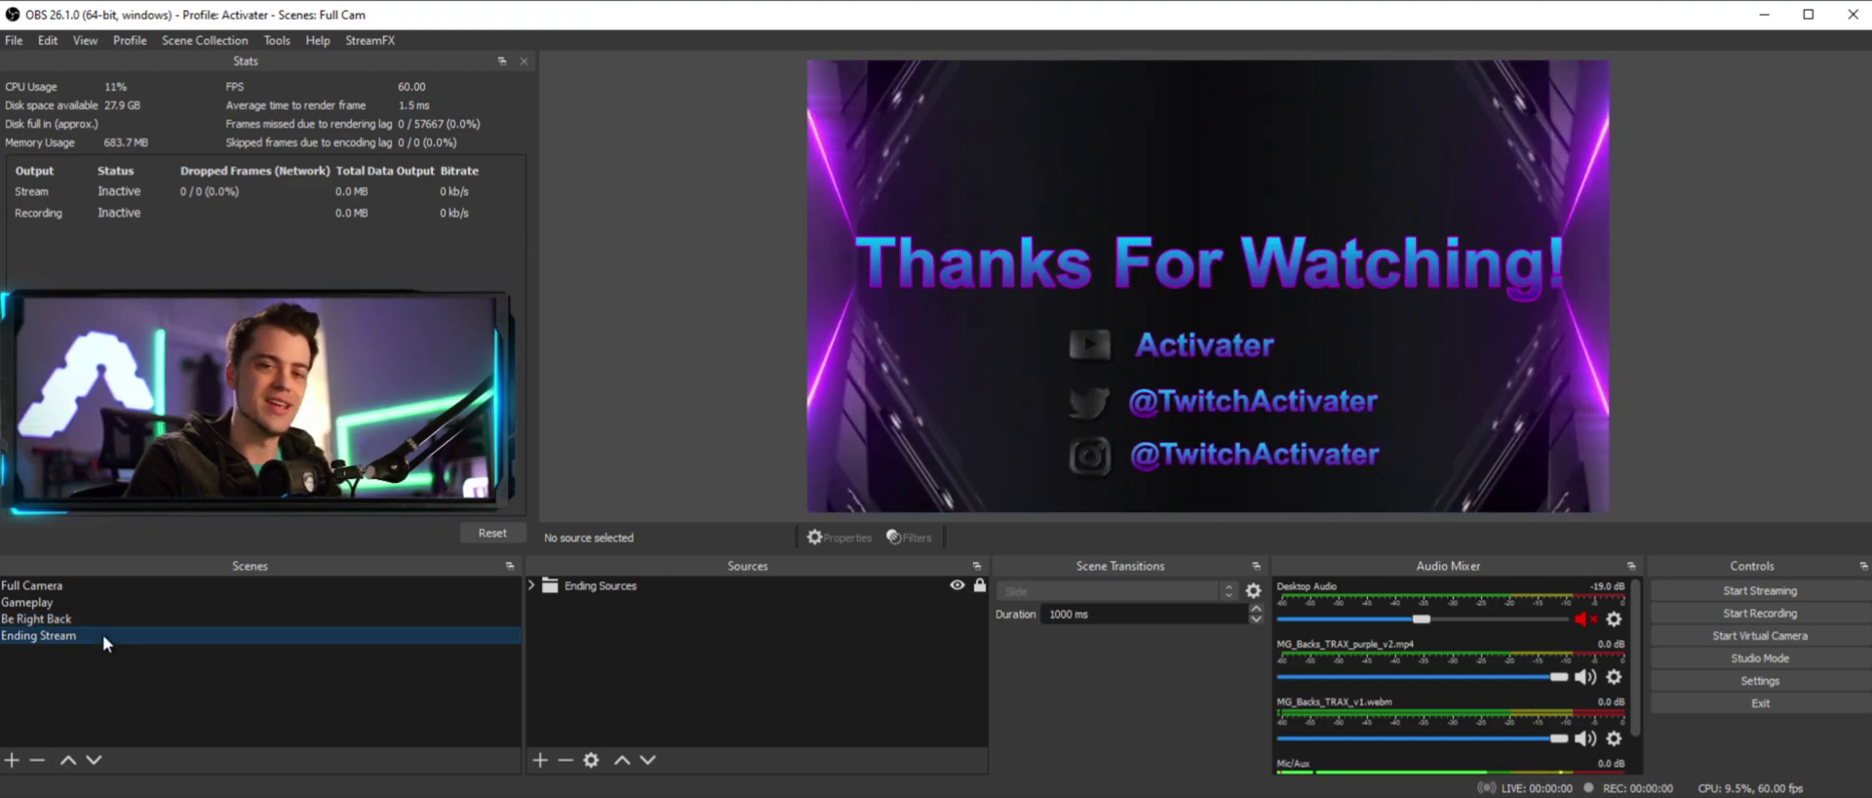
left_click(43, 618)
left_click(45, 605)
left_click(55, 583)
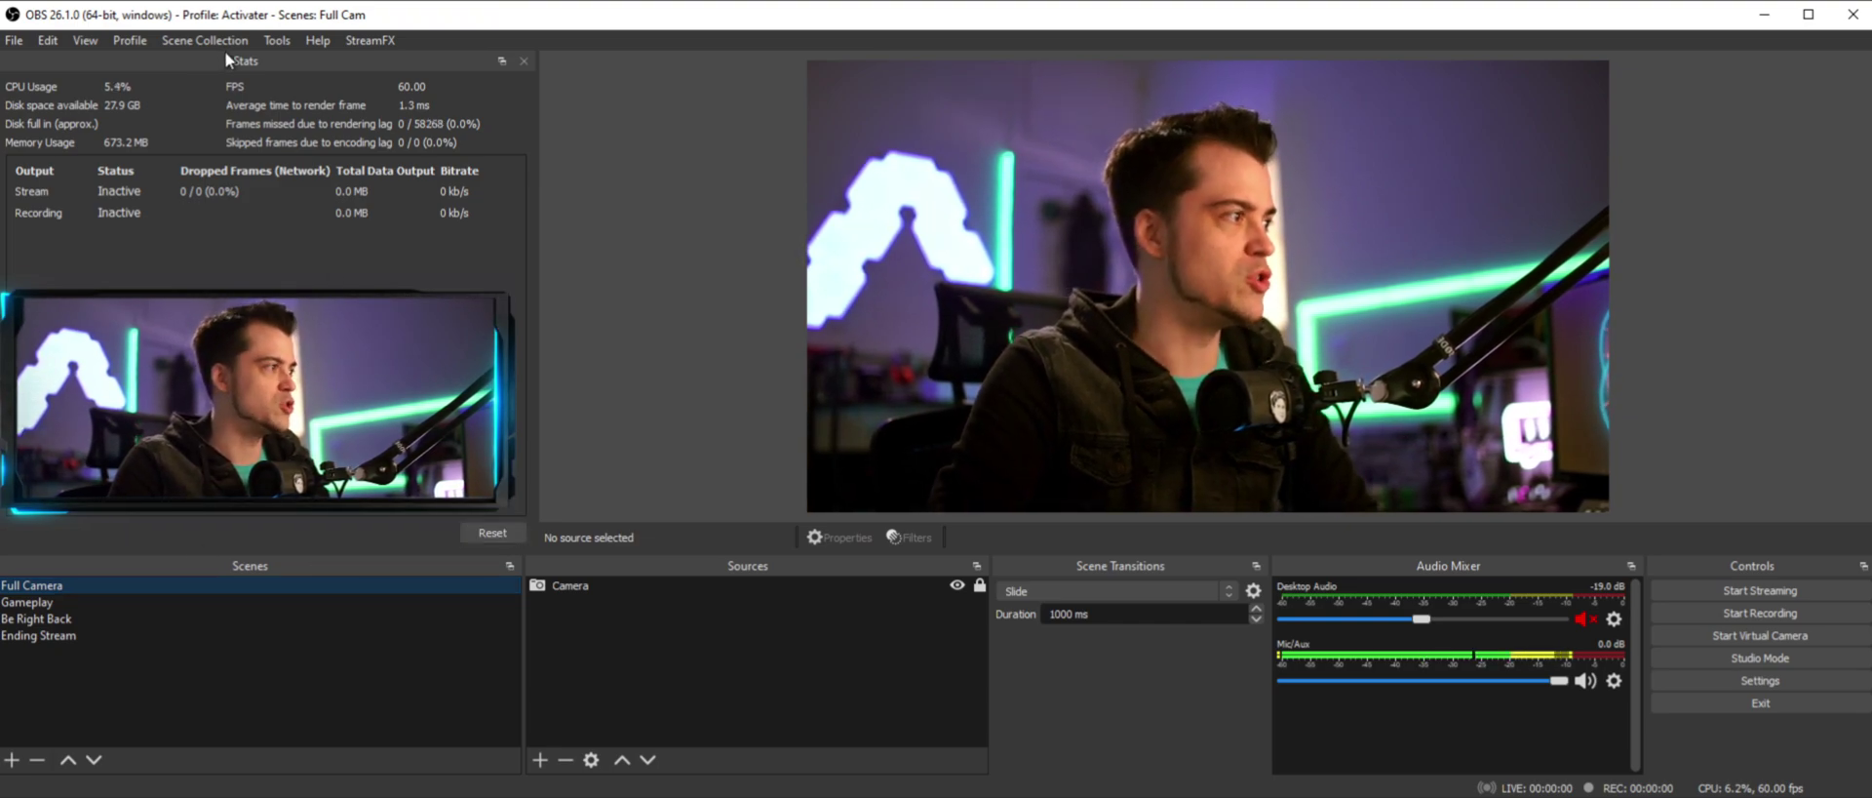
- Open the Transition Table and define a scene change from Full Camera to Gameplay
left_click(280, 40)
left_click(377, 248)
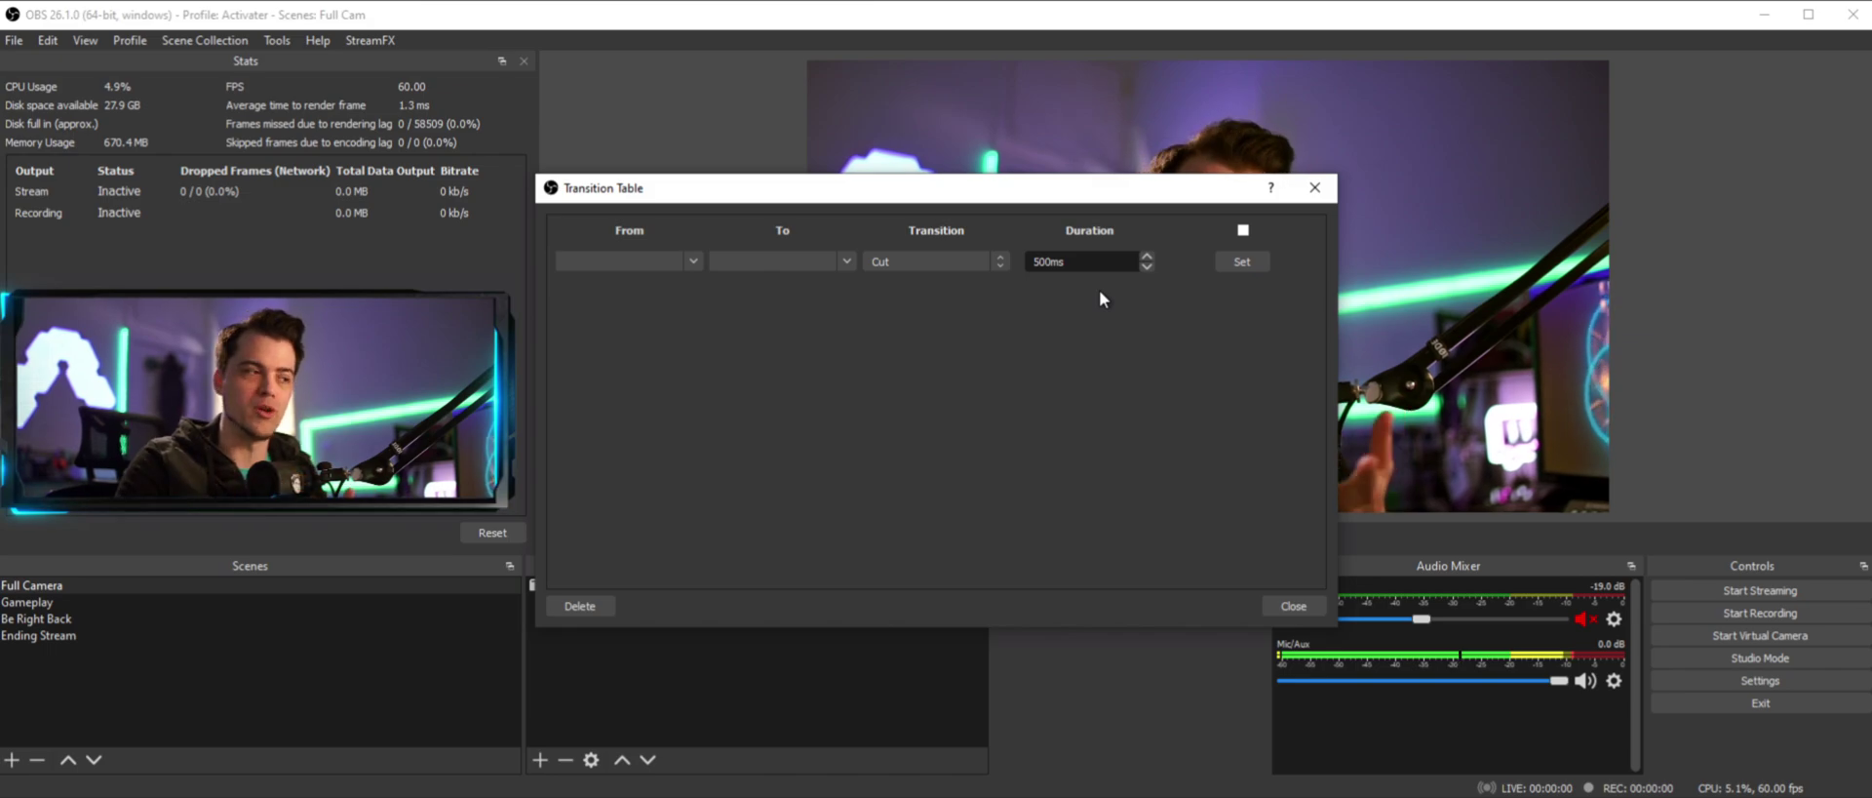
left_click(688, 262)
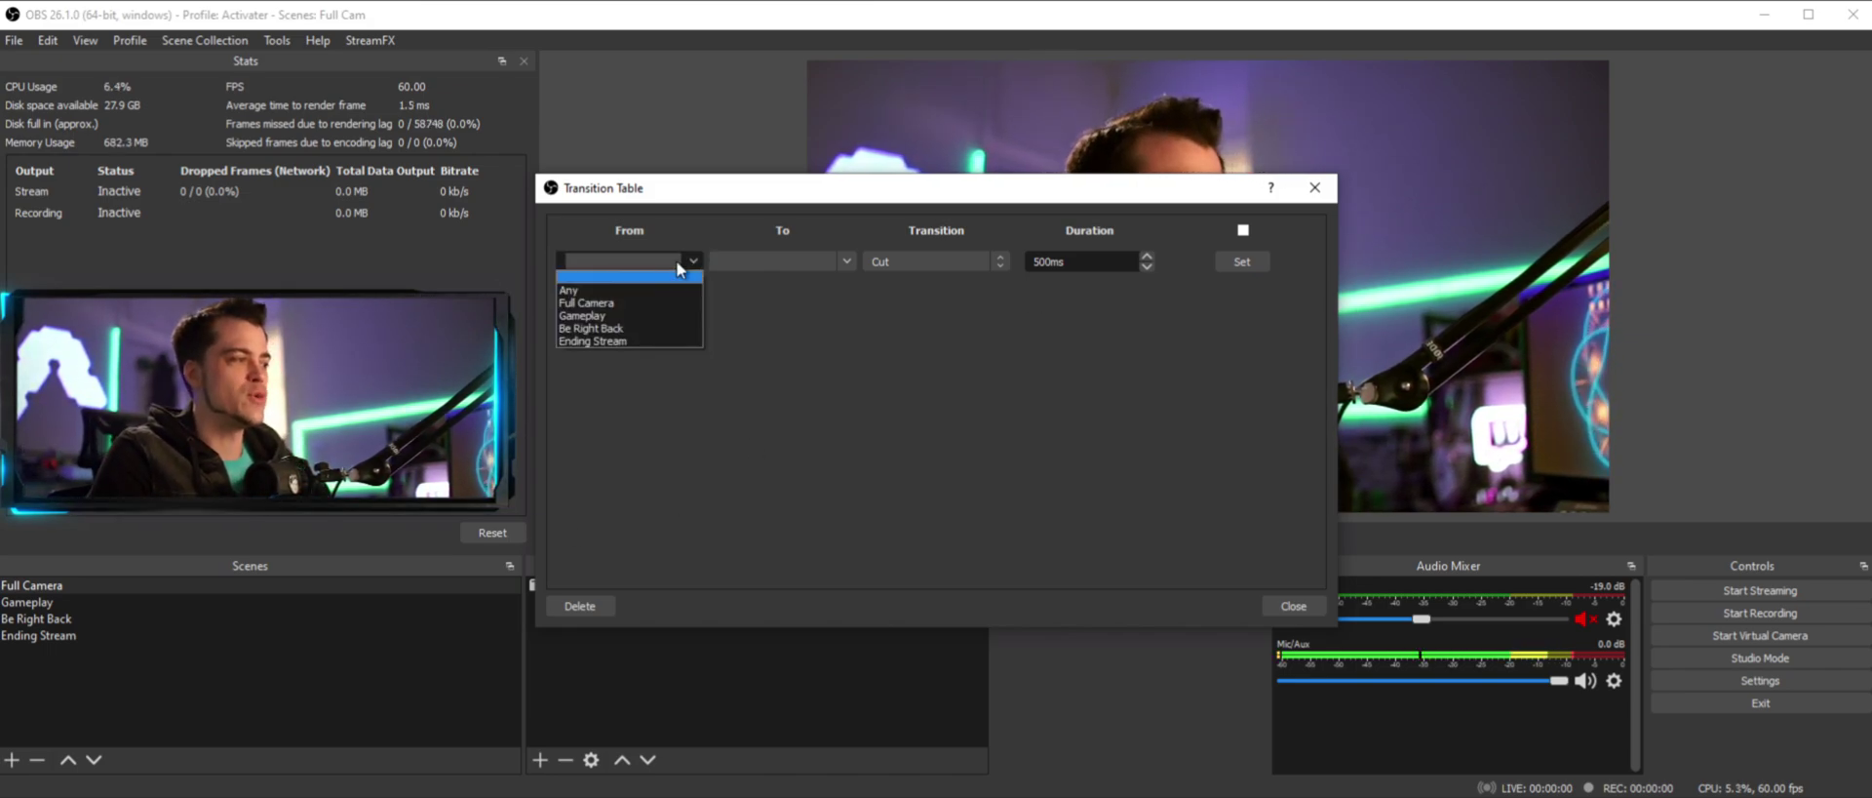
left_click(634, 301)
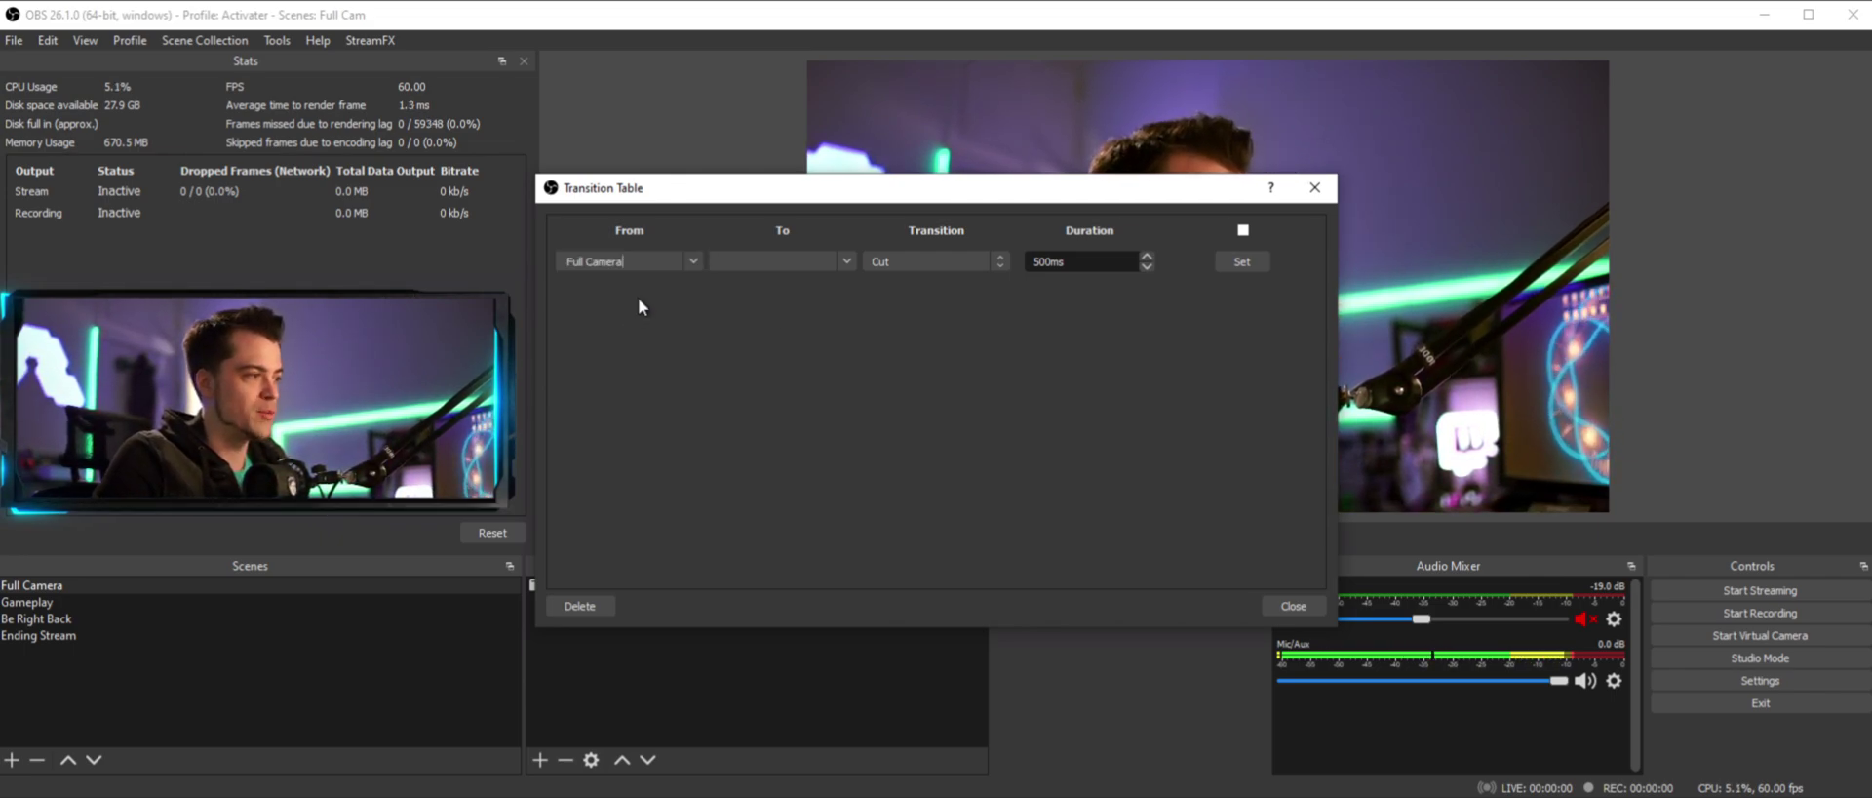
left_click_drag(800, 187, 1060, 103)
left_click(1107, 178)
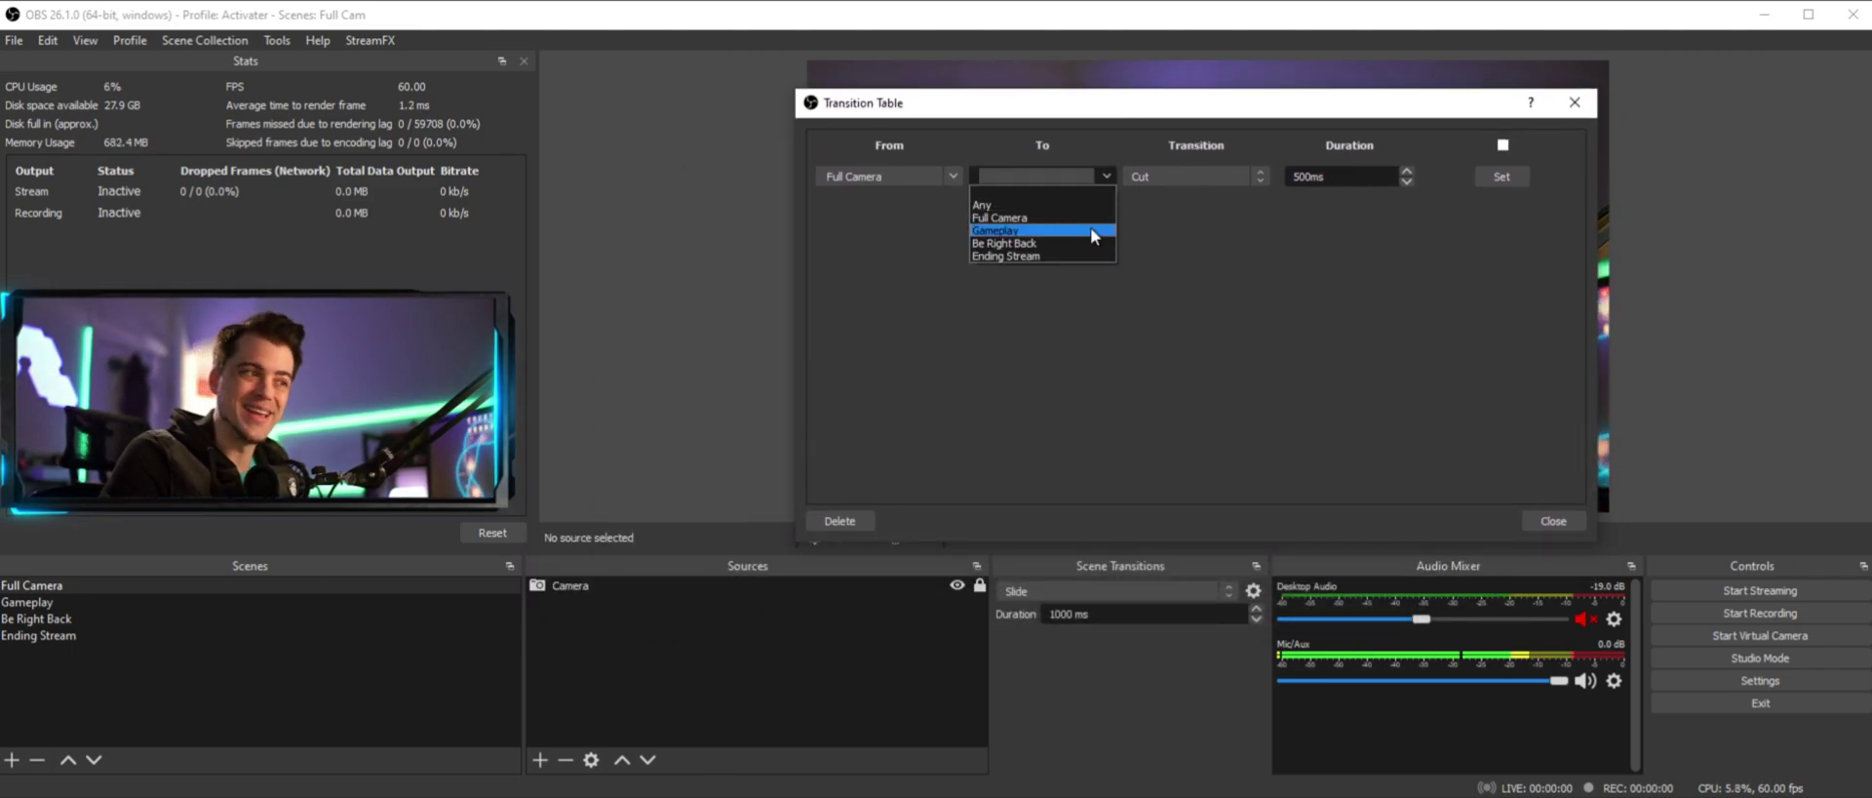
left_click(1090, 228)
- Assign Luma Wipe with a 1500 ms duration to the Full Camera to Gameplay change, save the entry, and close the table
left_click(1216, 177)
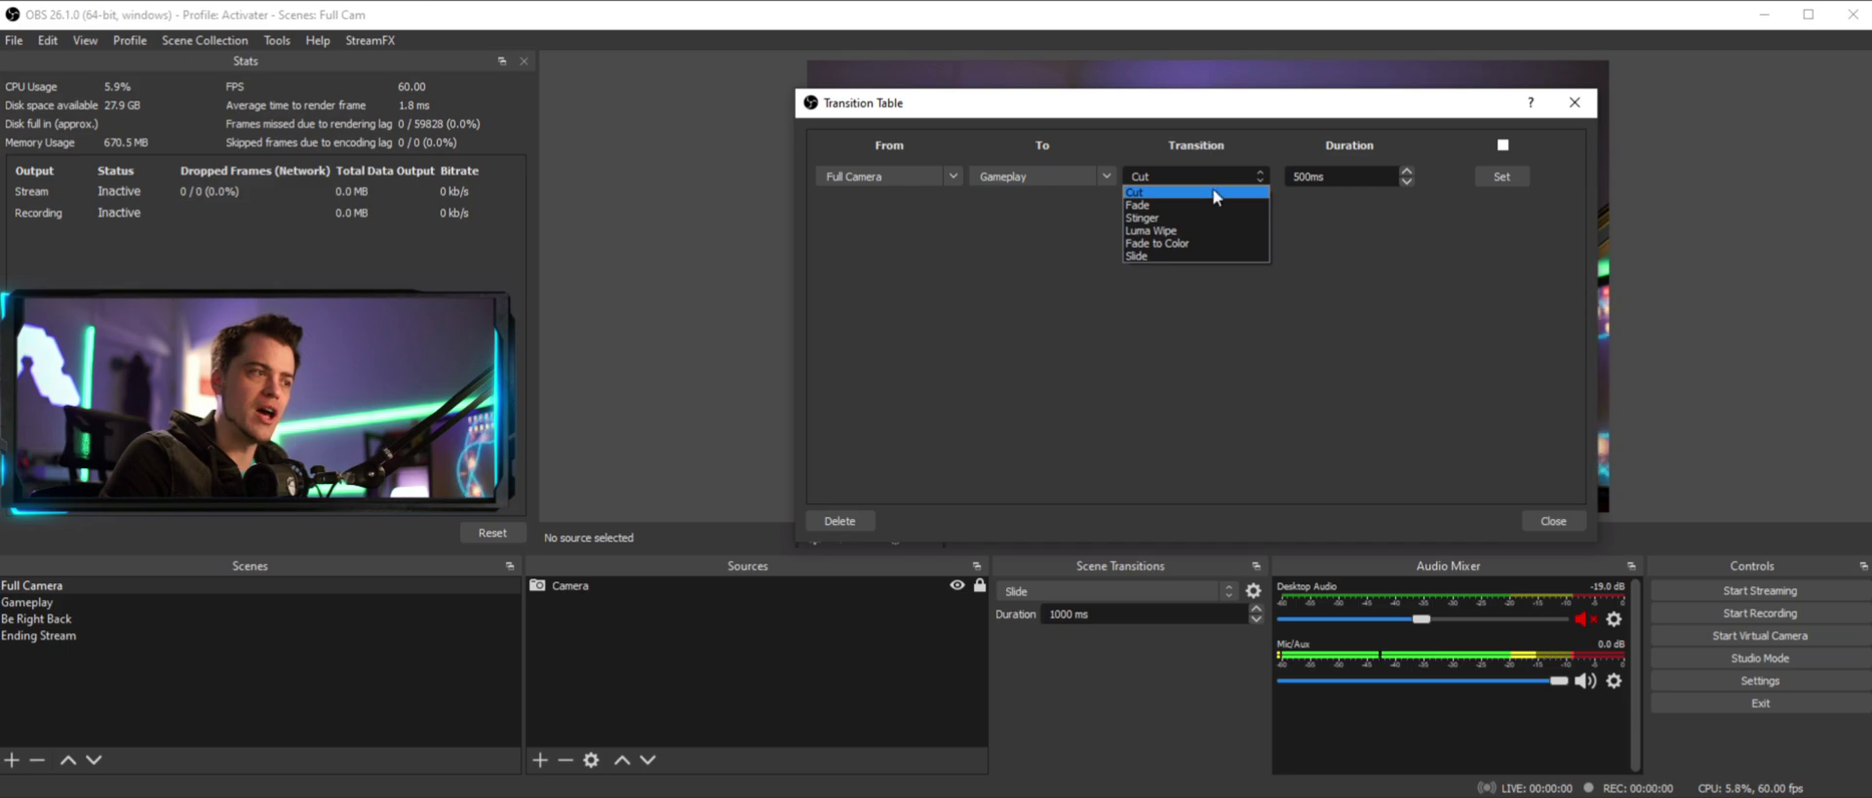
left_click(1208, 230)
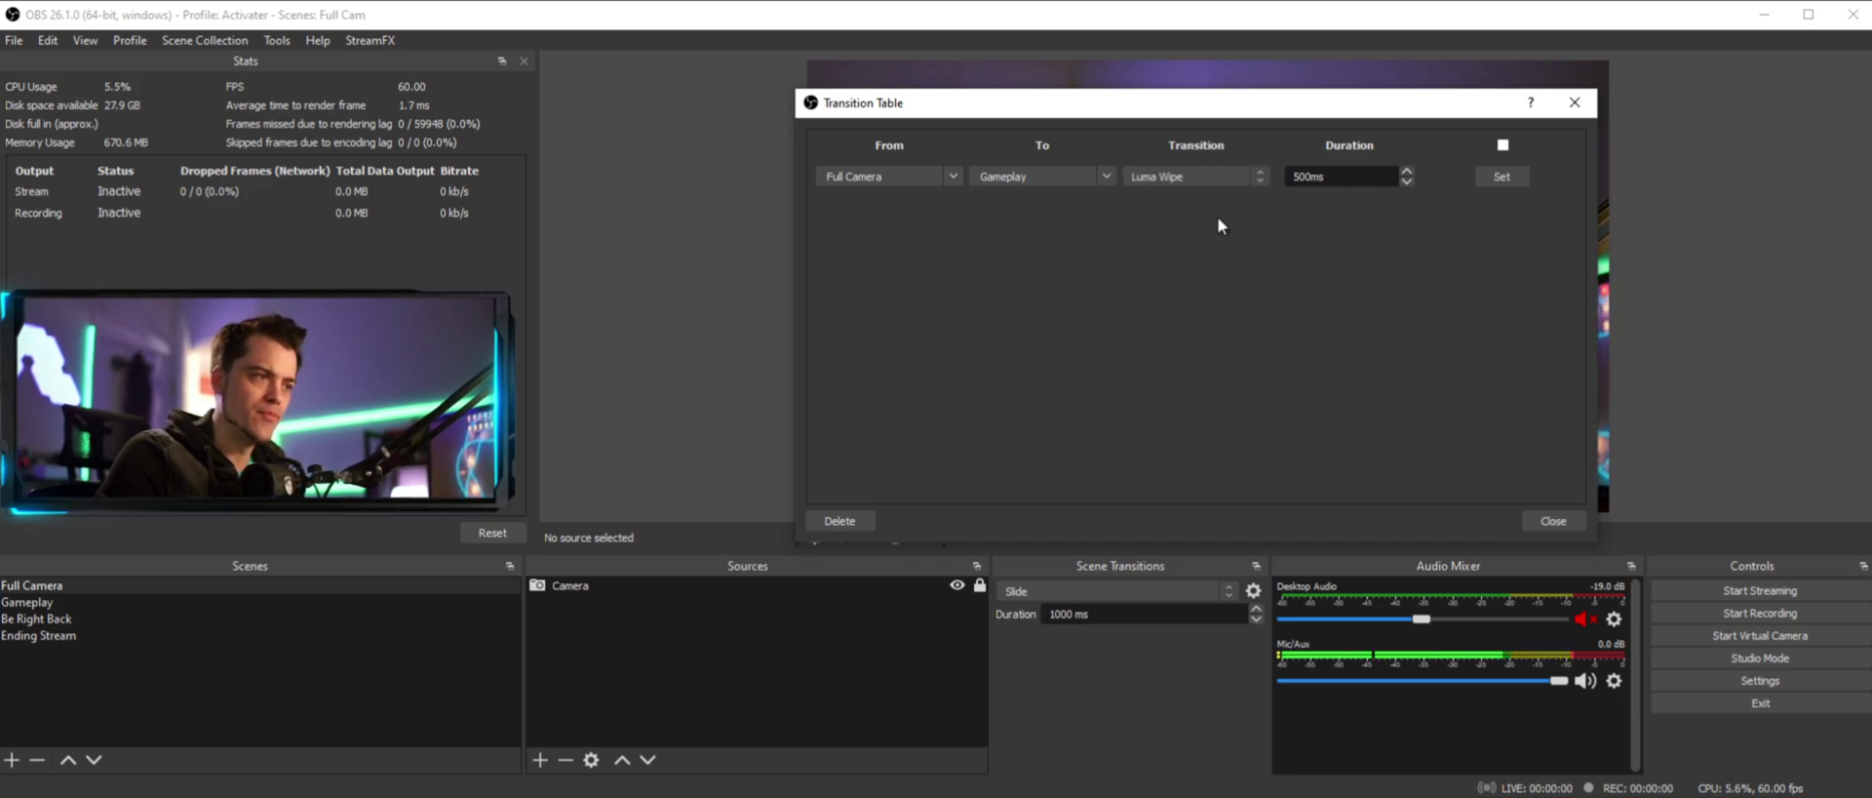
double_click(1308, 177)
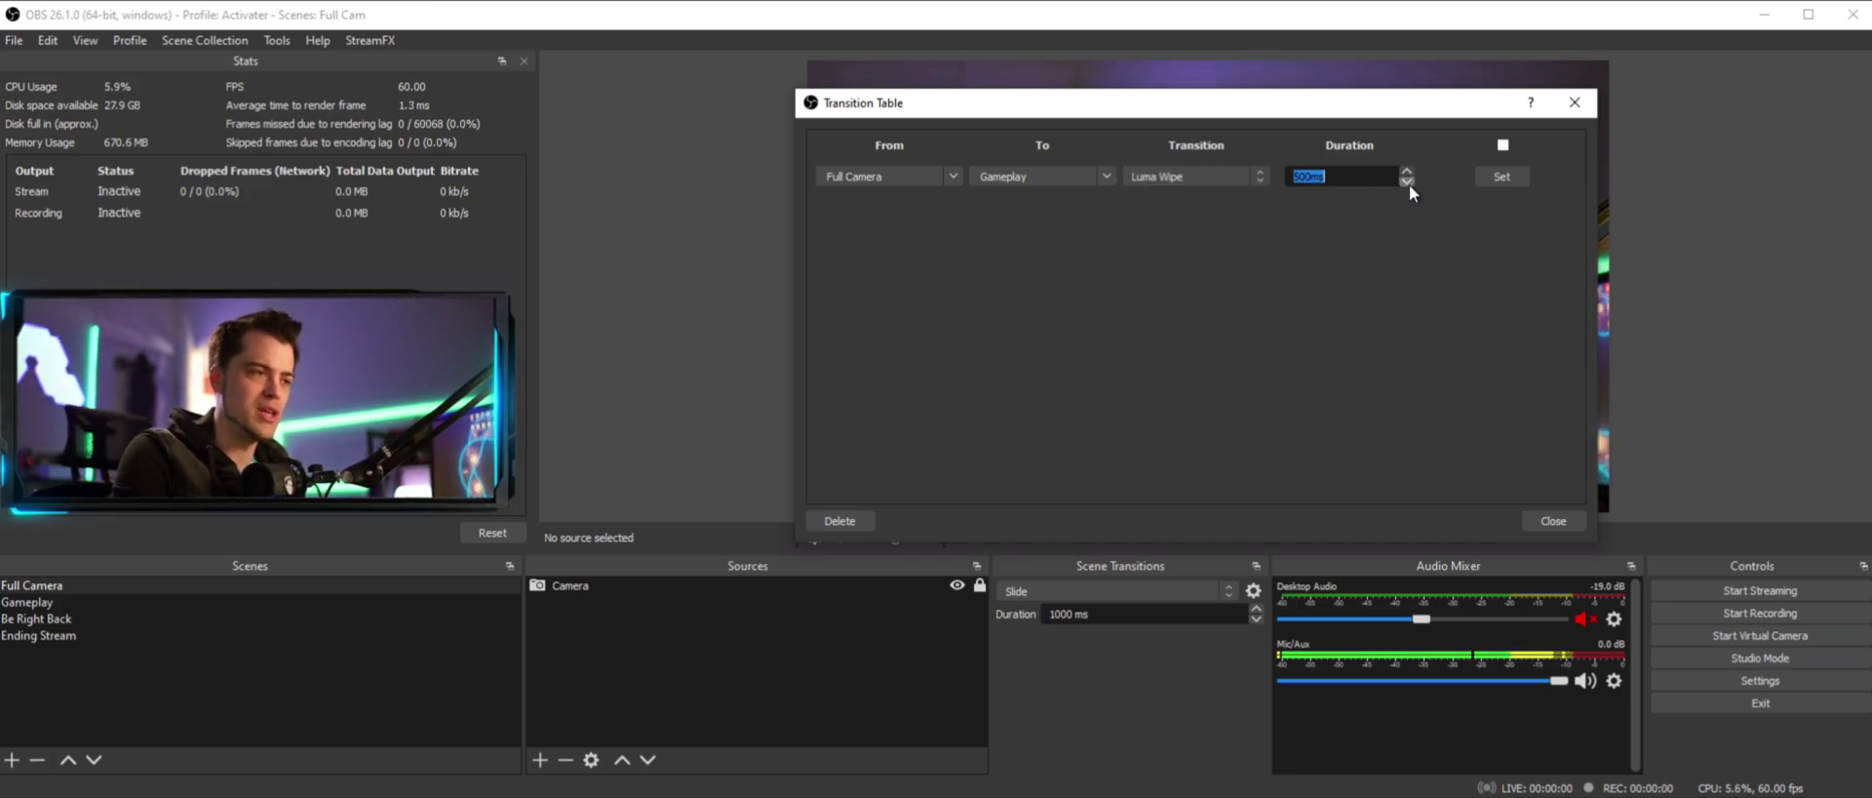
type("1500")
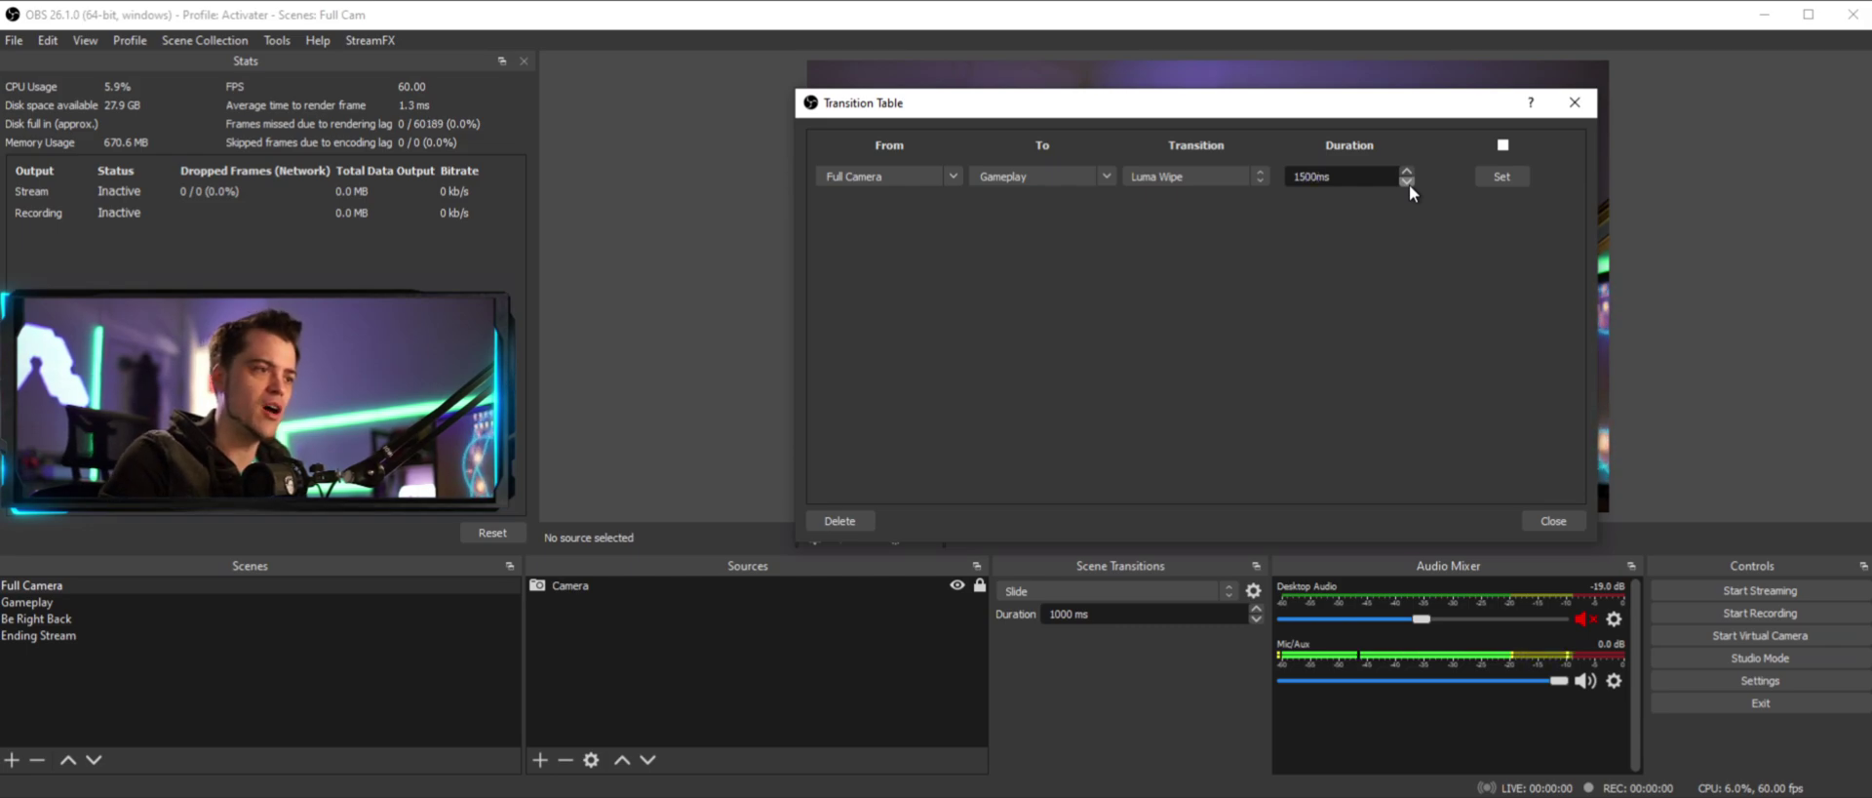
left_click(1499, 177)
left_click(1496, 174)
left_click(1501, 173)
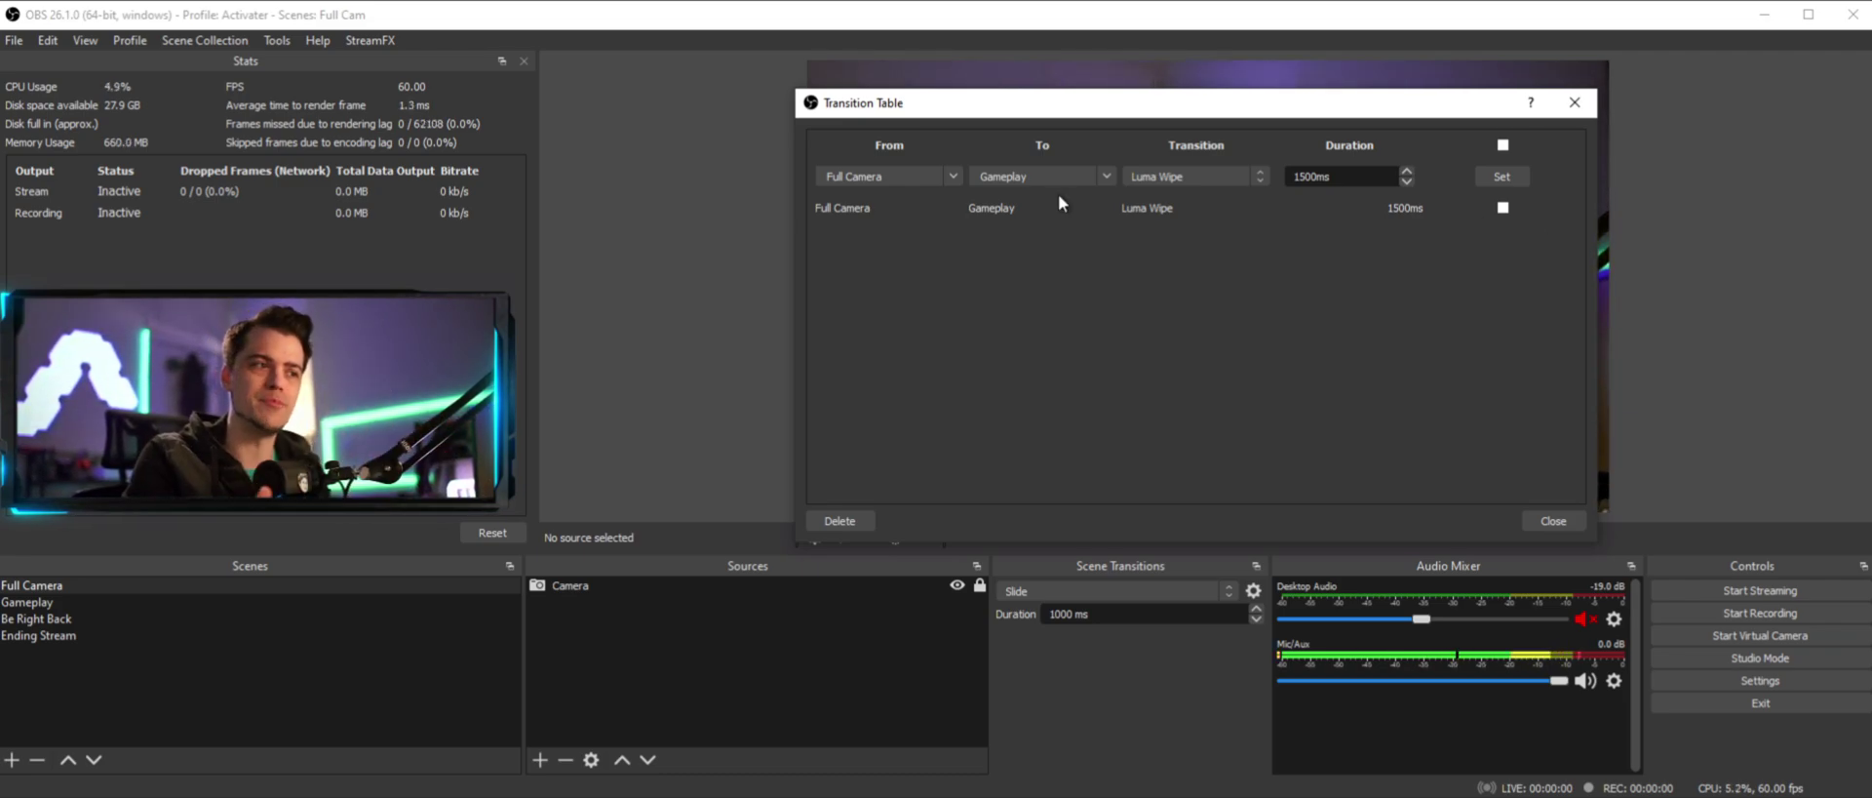
left_click(1548, 521)
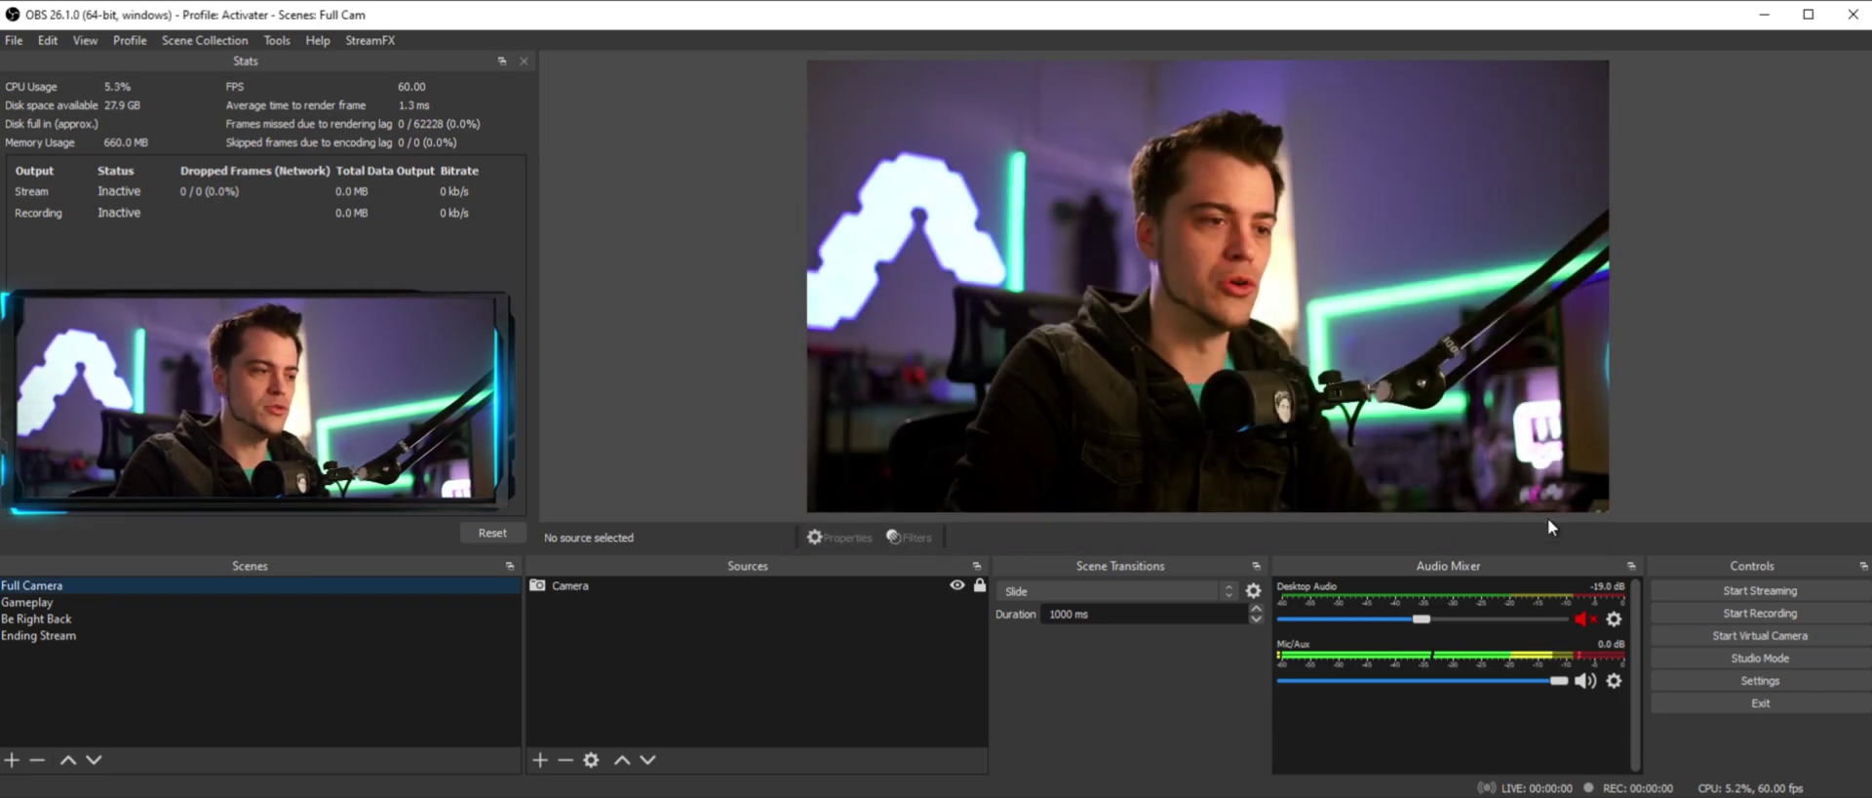
- Set the default scene transition to Cut
left_click(1228, 589)
scroll(1166, 611, "up", 2)
left_click(1167, 607)
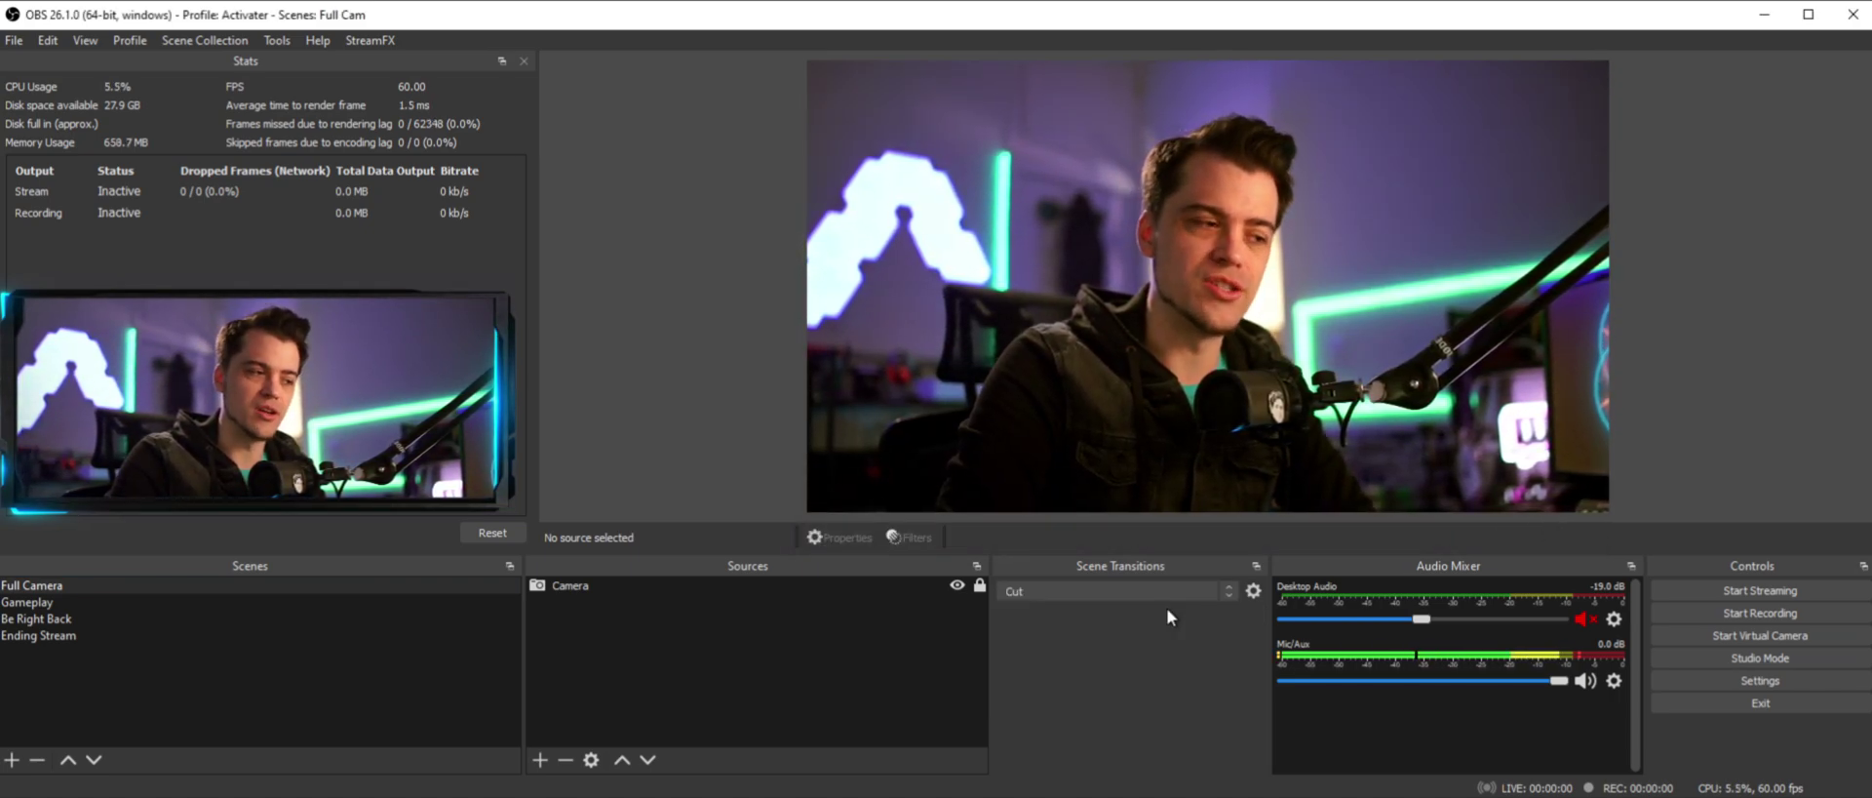
- Test the default Cut across Be Right Back, Ending Stream and Full Camera, and the table's Luma Wipe by switching to Gameplay and back
left_click(97, 619)
left_click(98, 632)
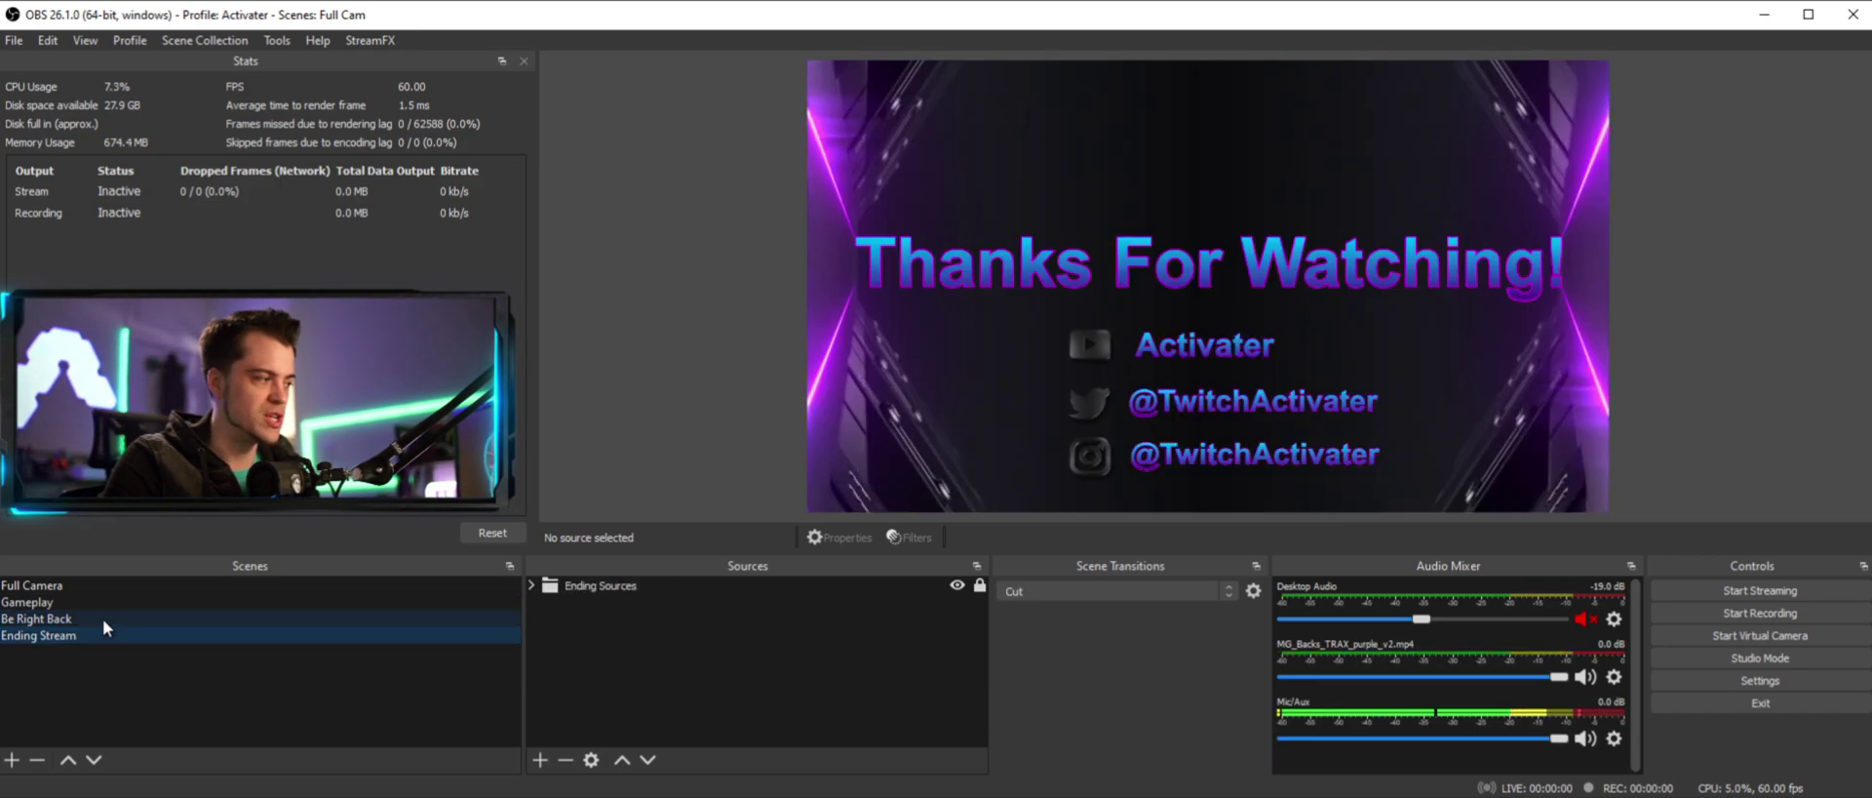
left_click(102, 618)
left_click(110, 588)
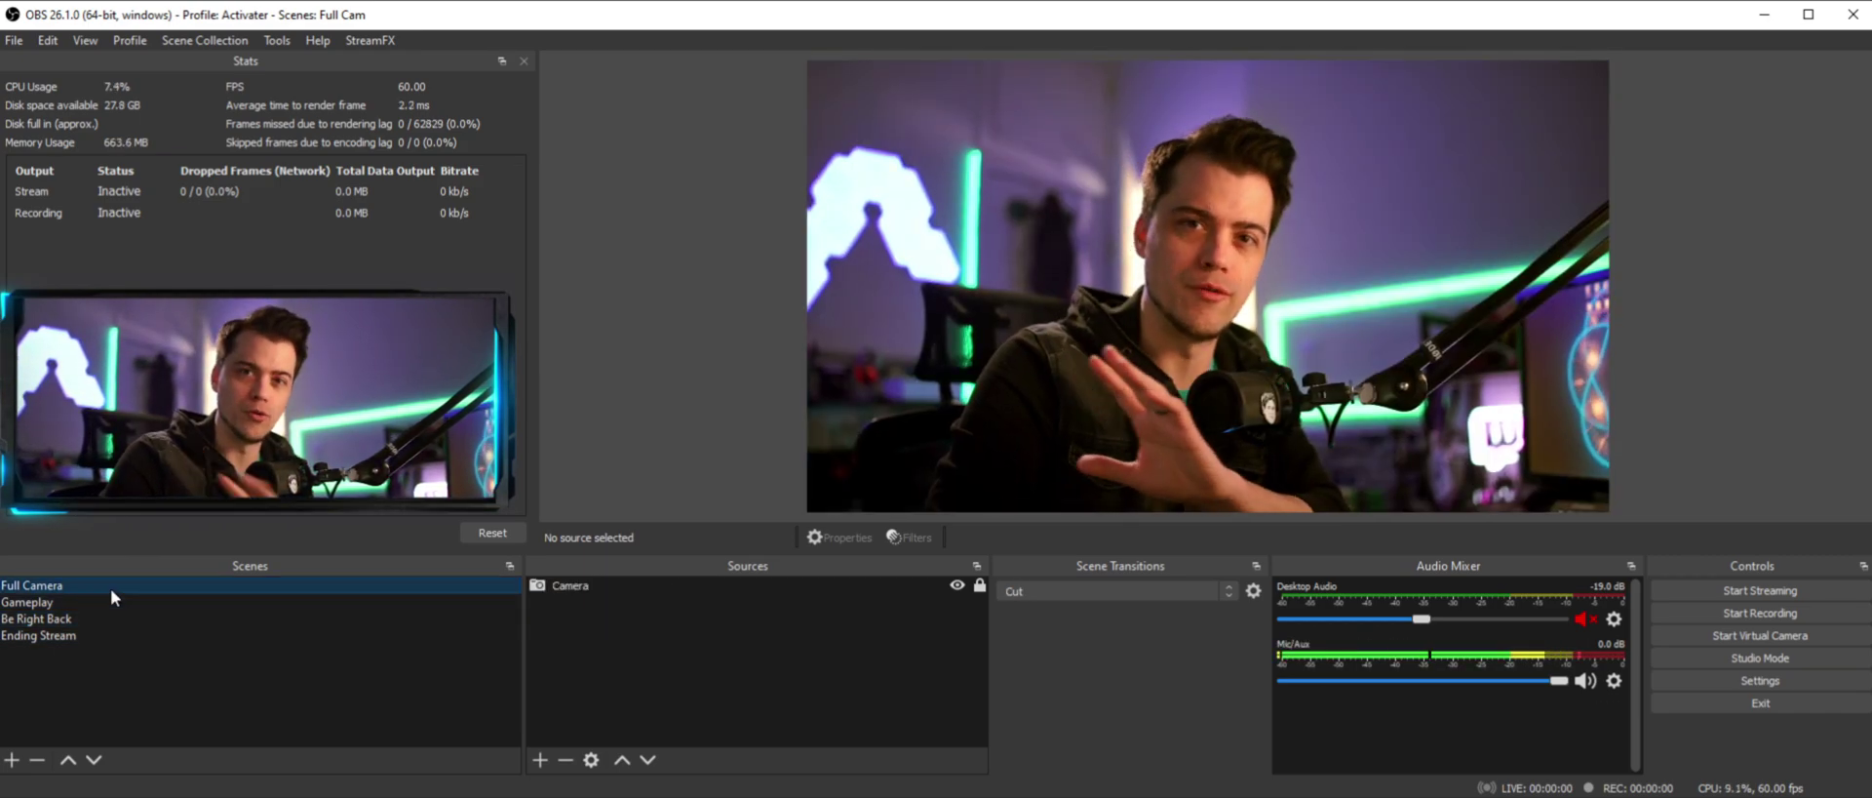
left_click(92, 599)
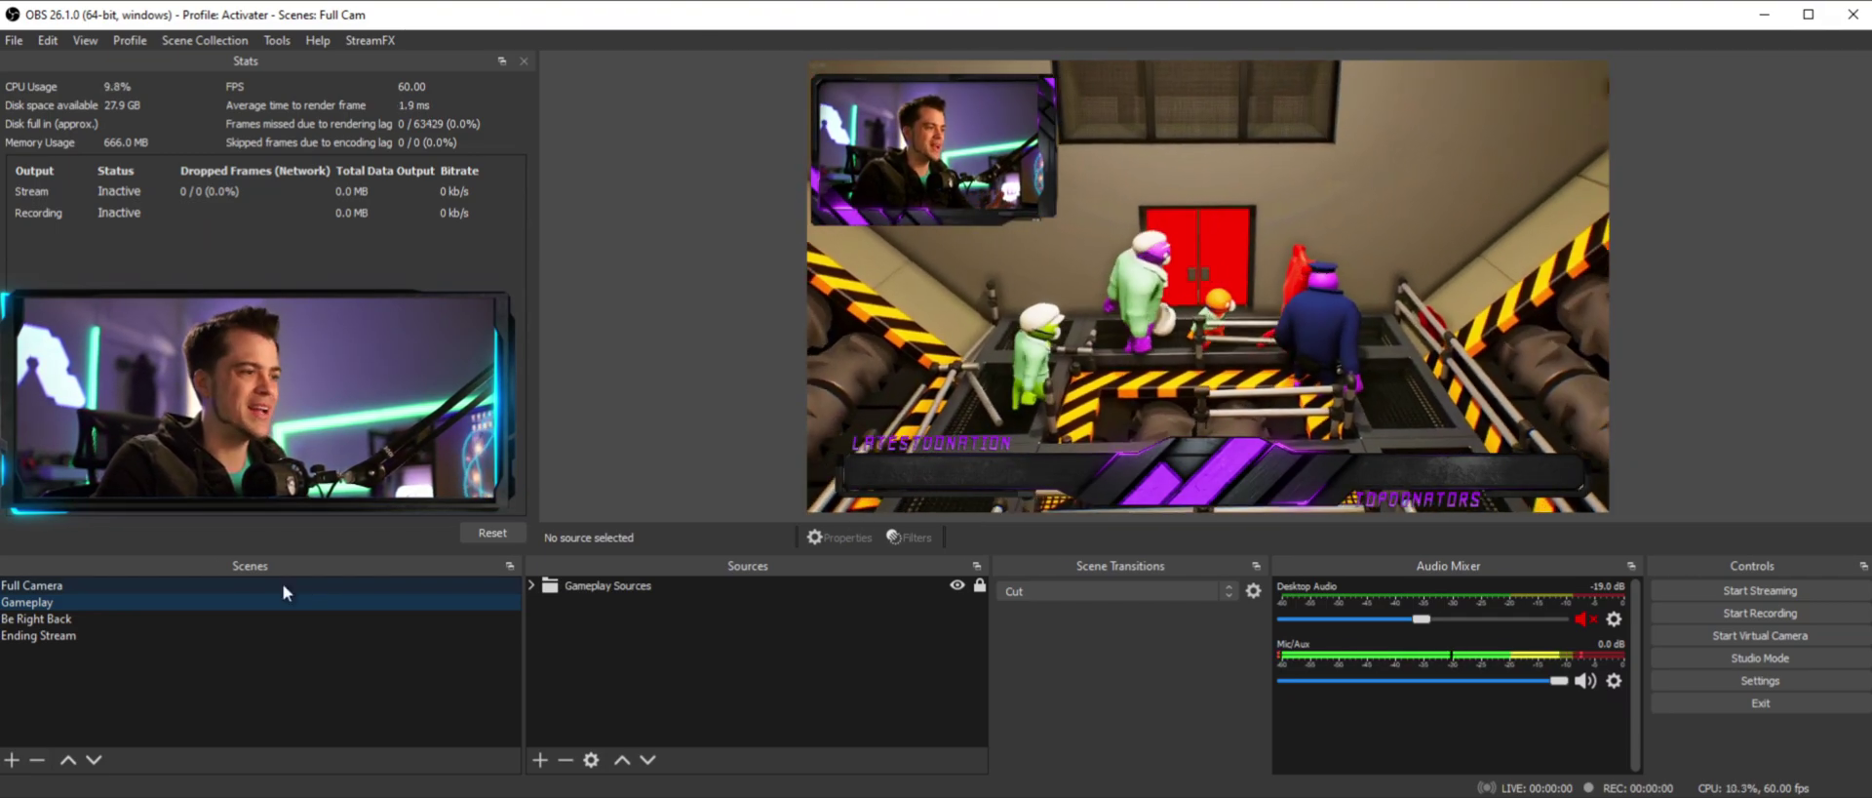
left_click(283, 586)
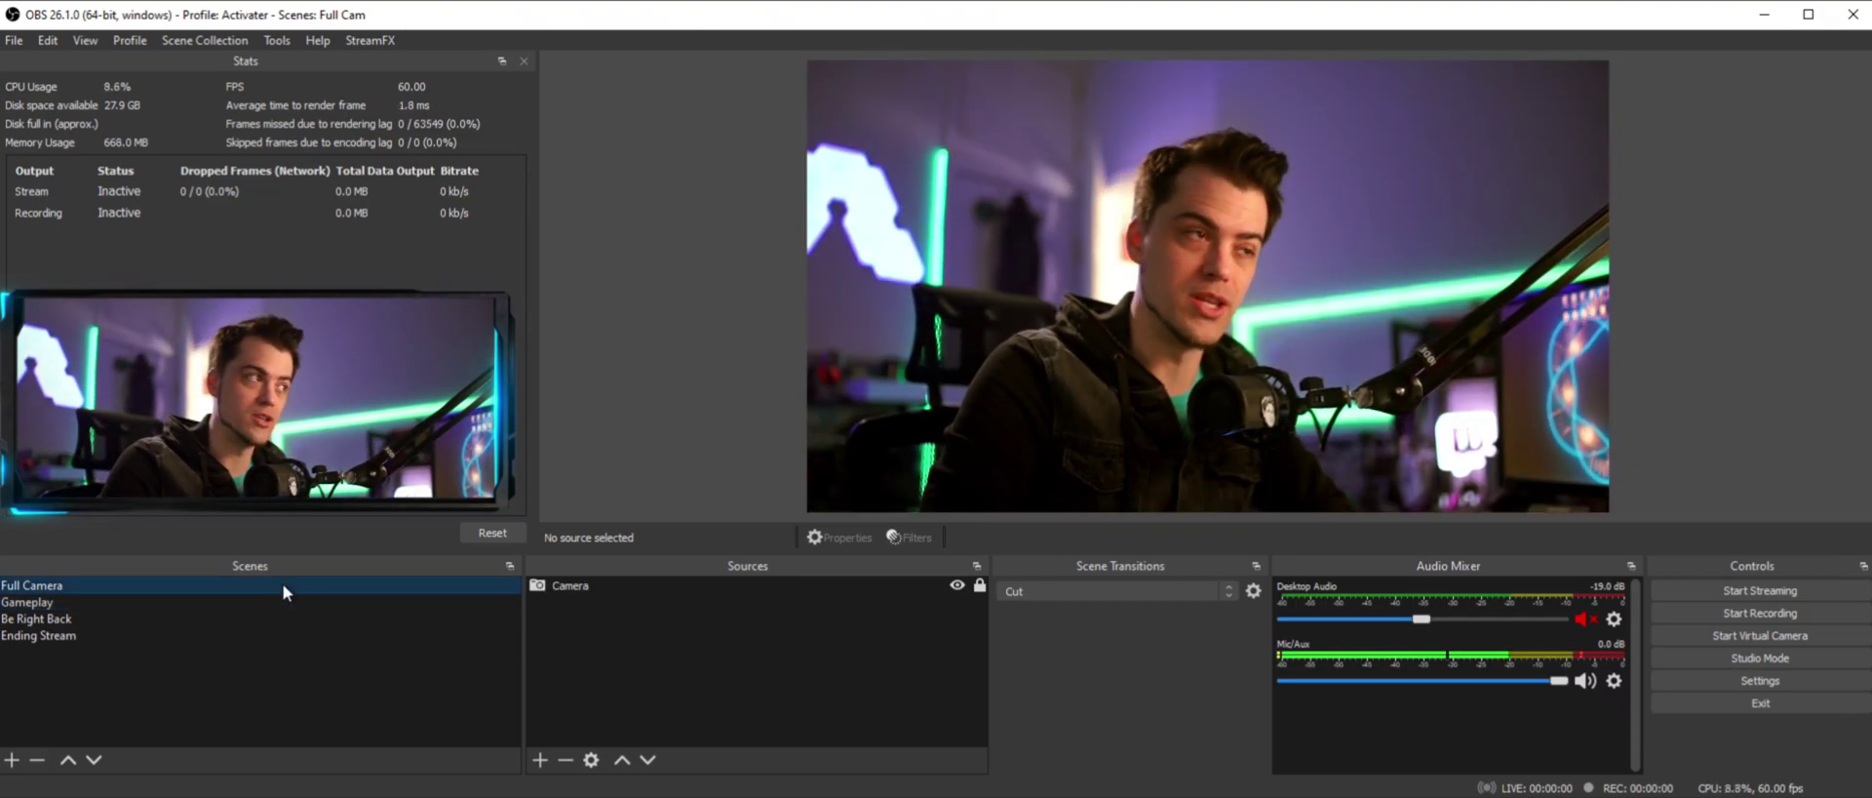
- Open the Transition Table and define a scene change from Full Camera to Be Right Back
left_click(265, 39)
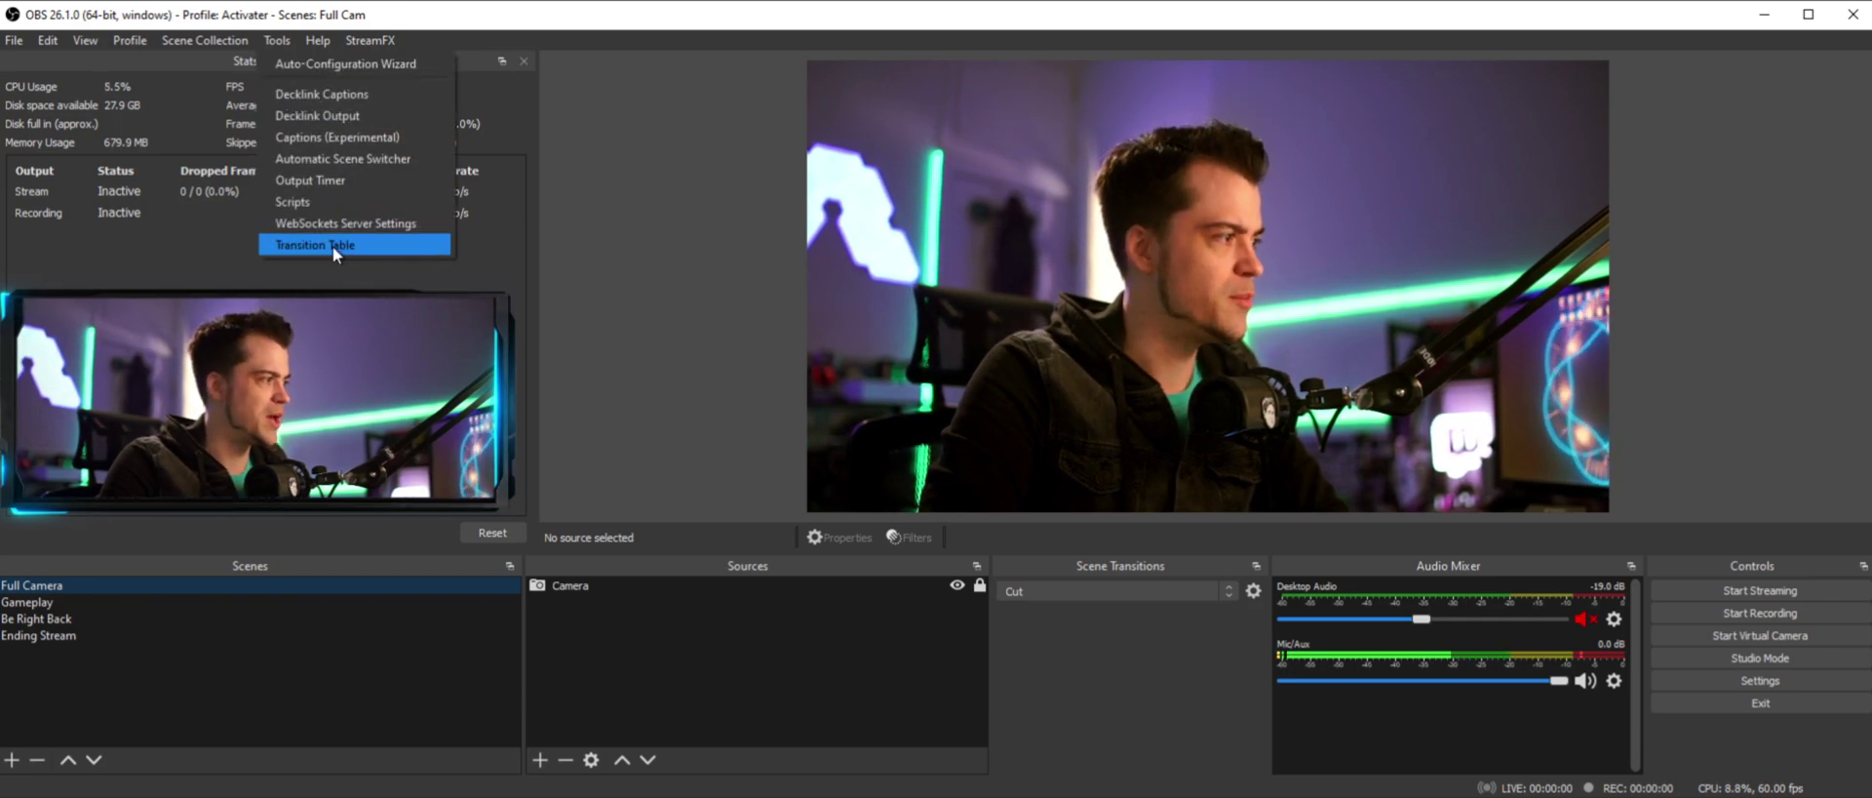
left_click(331, 246)
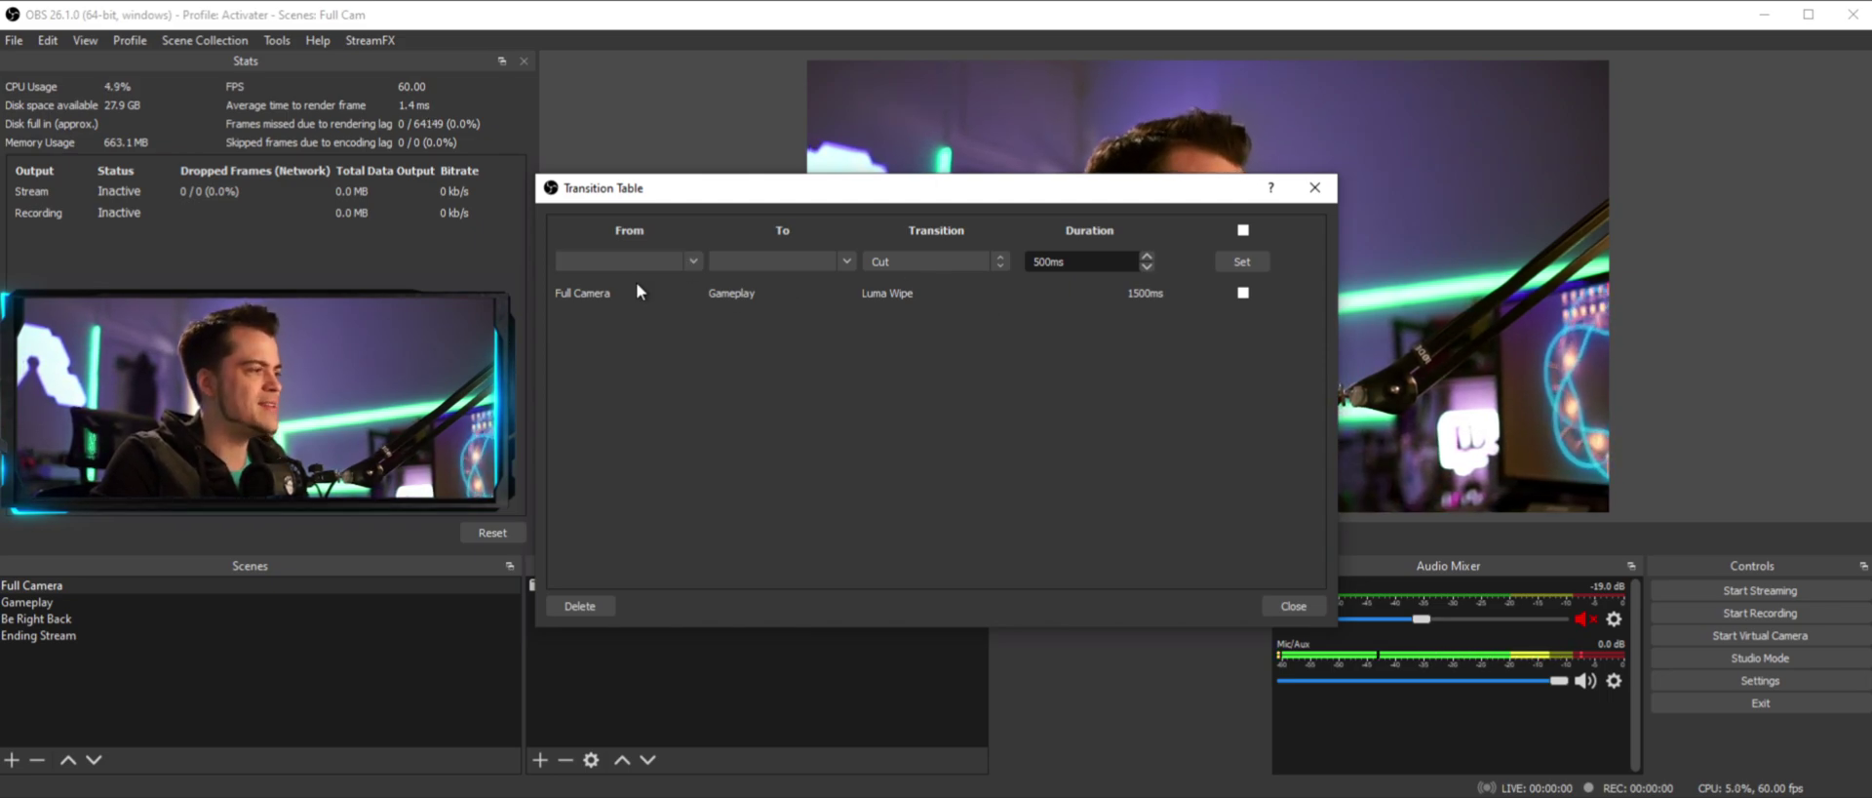
left_click(694, 263)
left_click(664, 303)
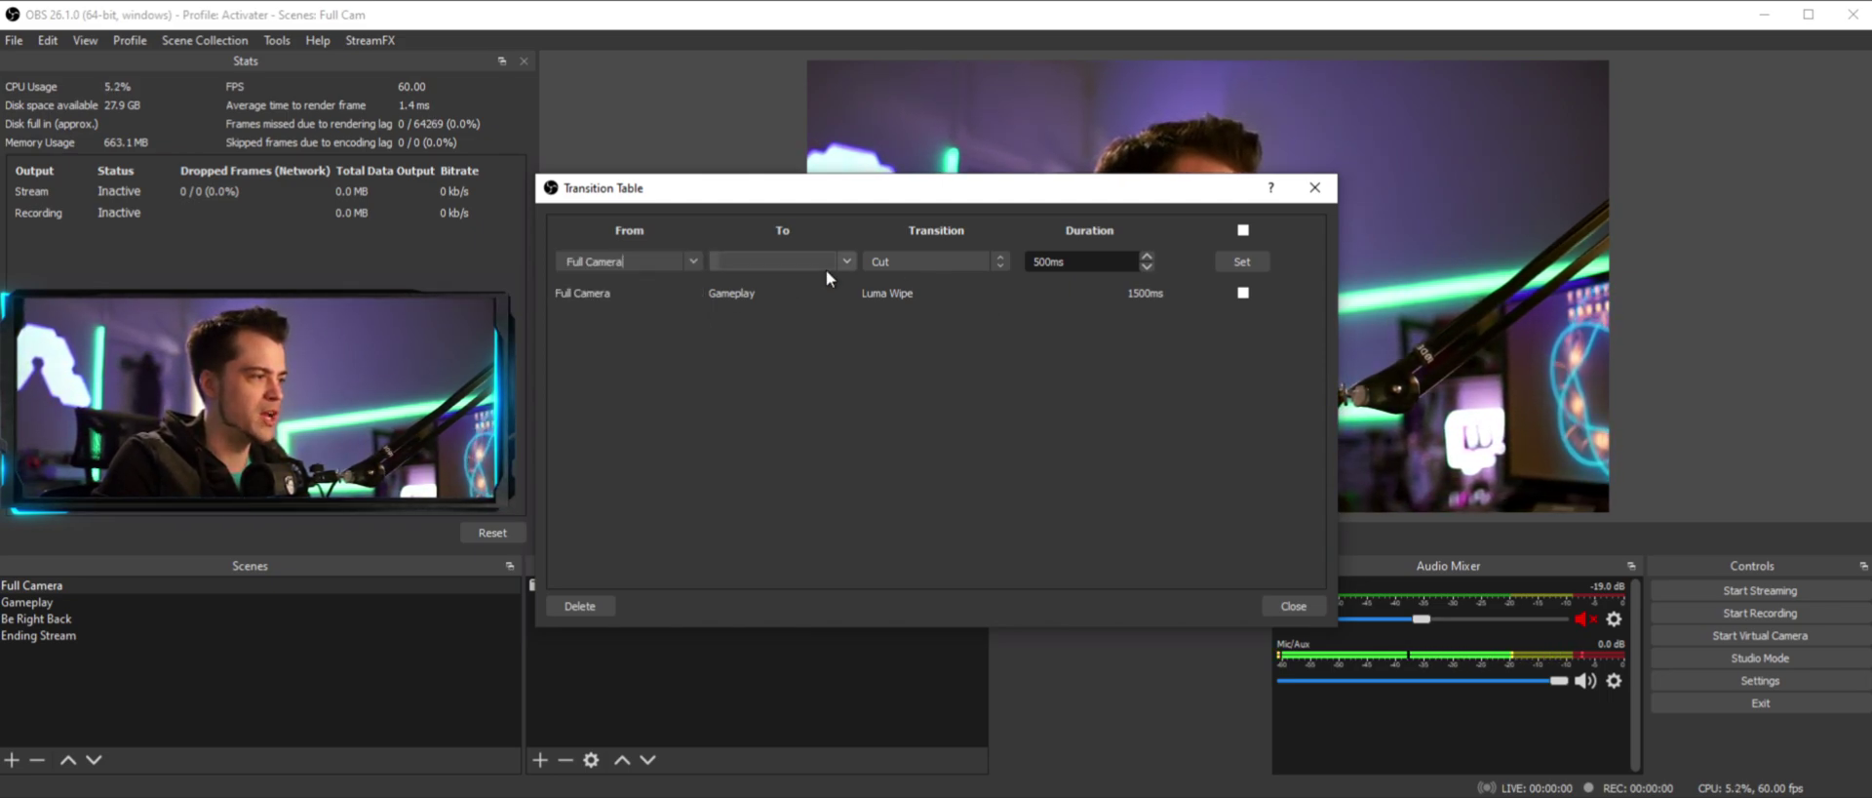
left_click(846, 260)
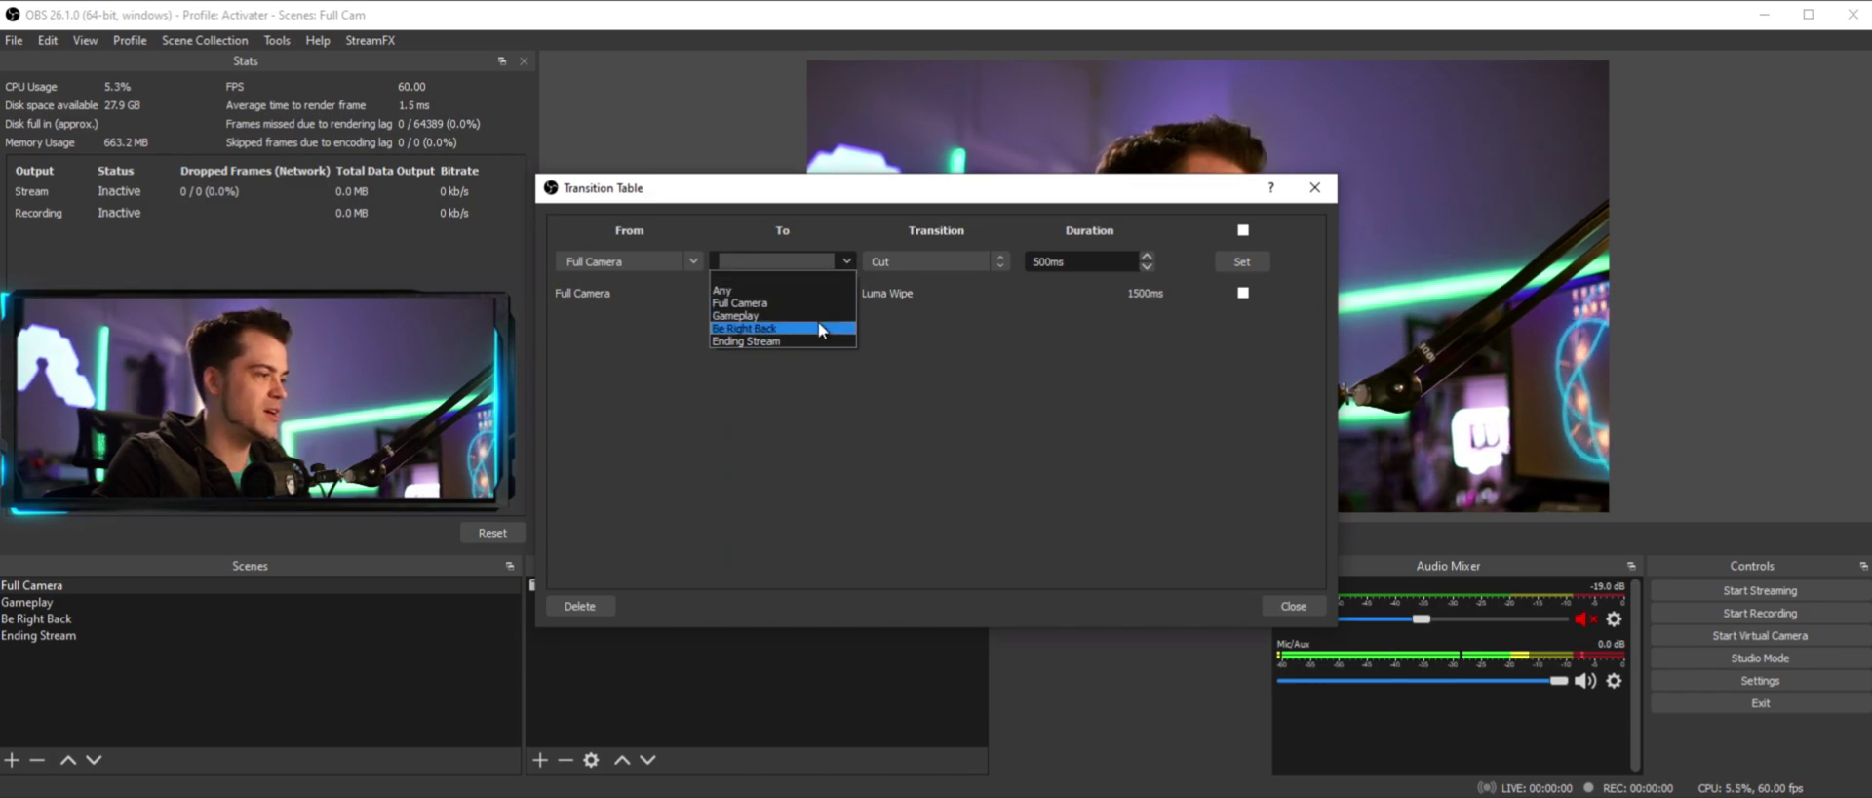
left_click(819, 315)
left_click(831, 262)
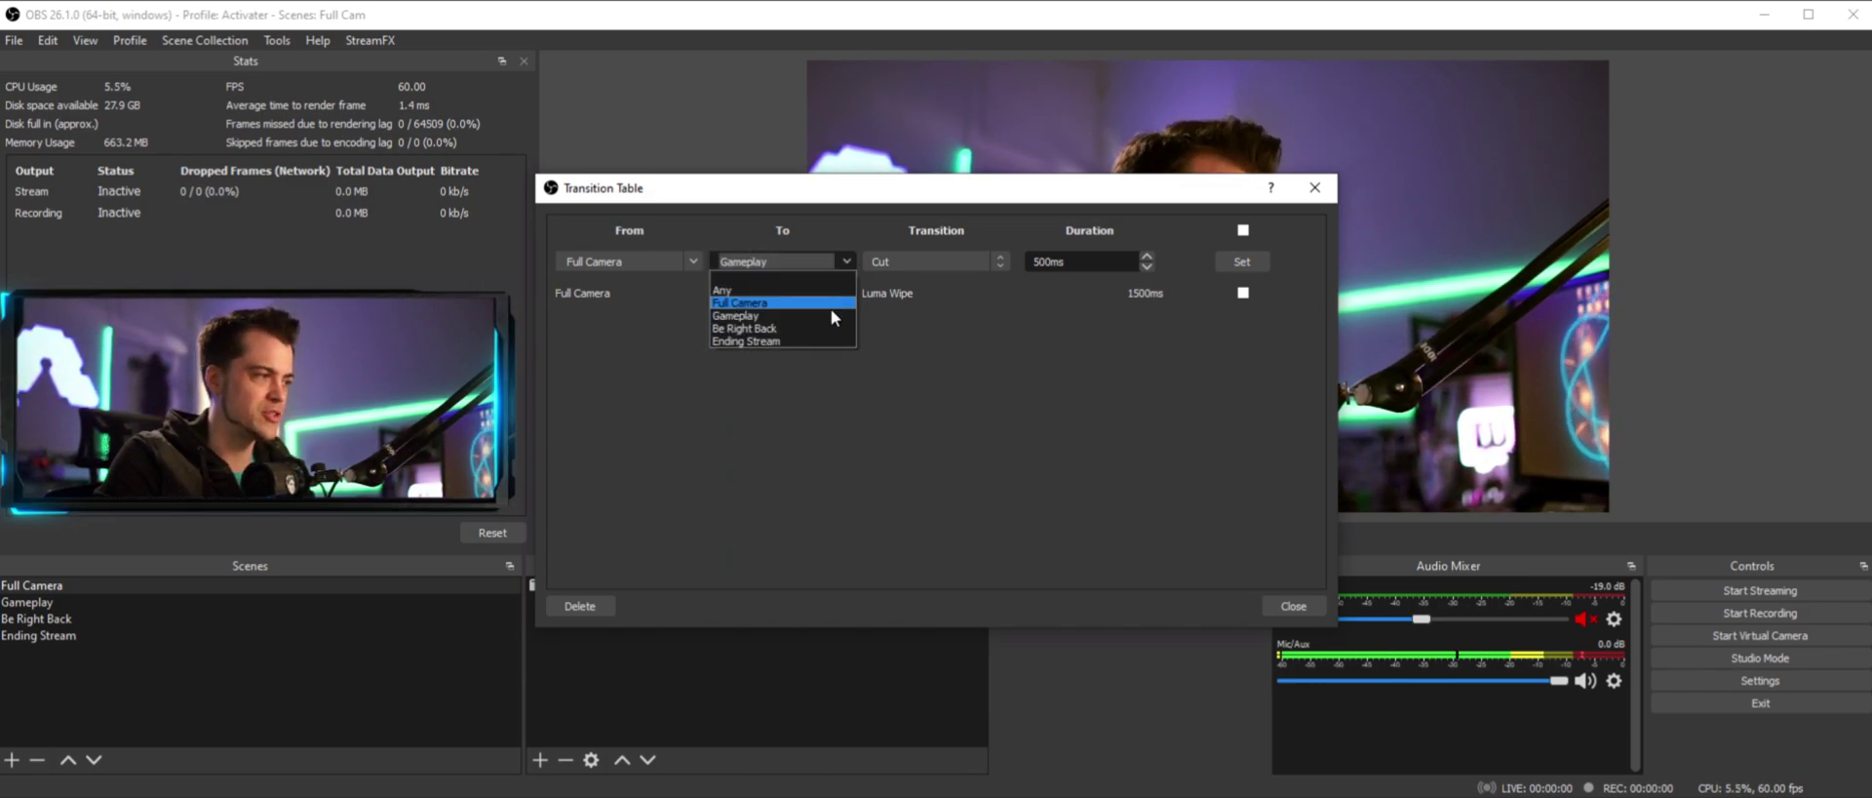
left_click(828, 331)
- Assign Slide with a 500 ms duration to the Full Camera to Be Right Back change and save the entry
left_click(927, 271)
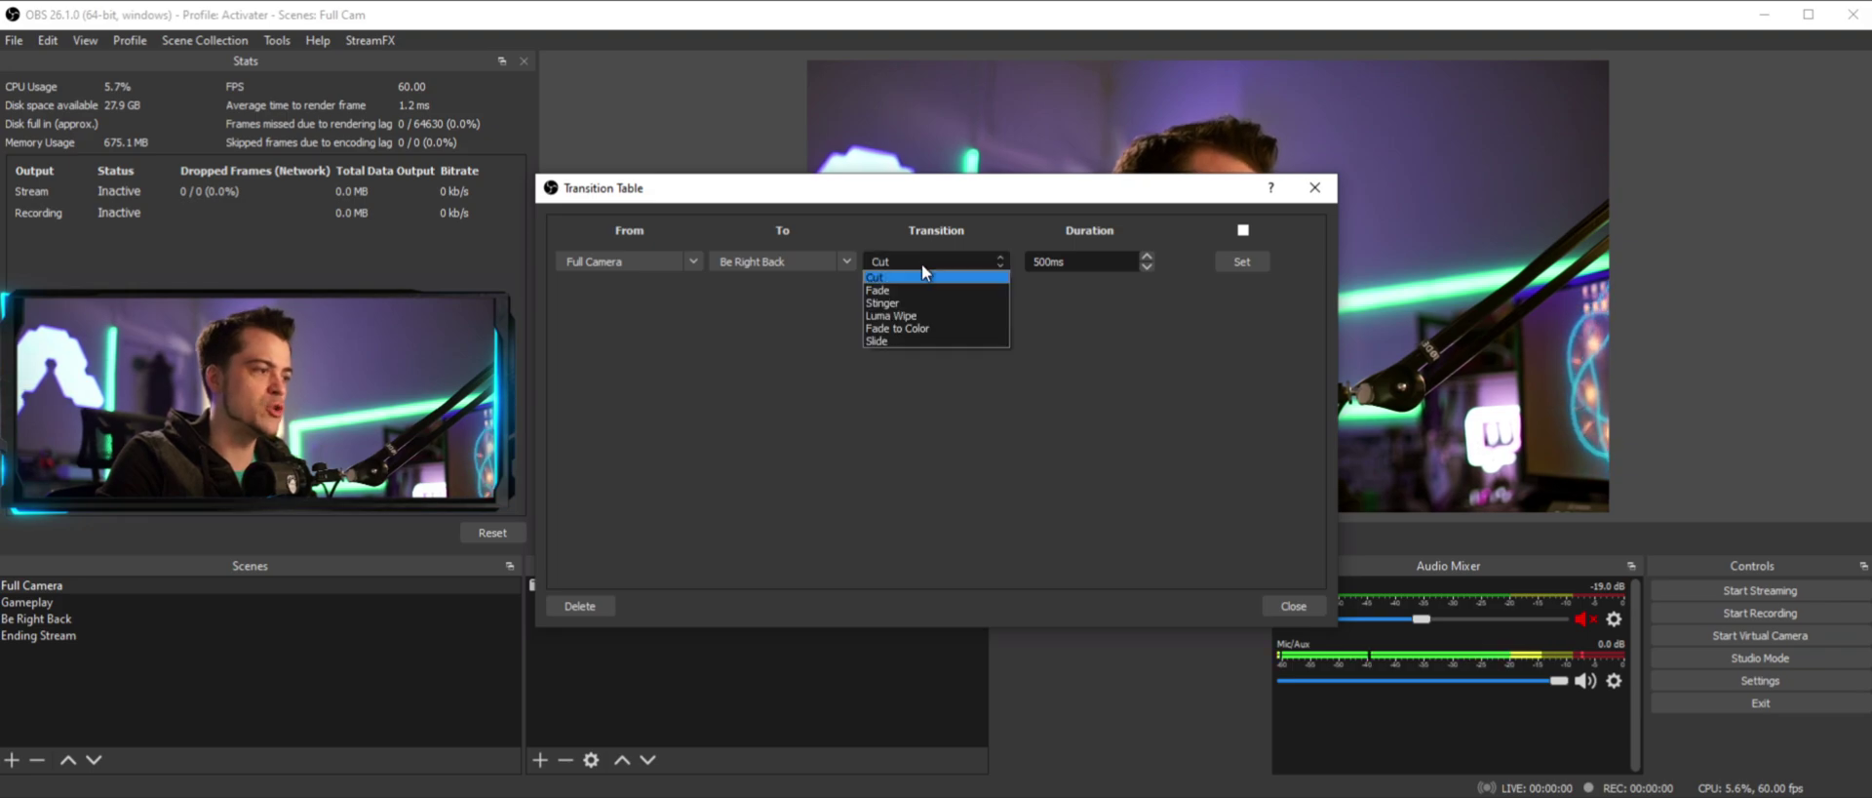
left_click(921, 334)
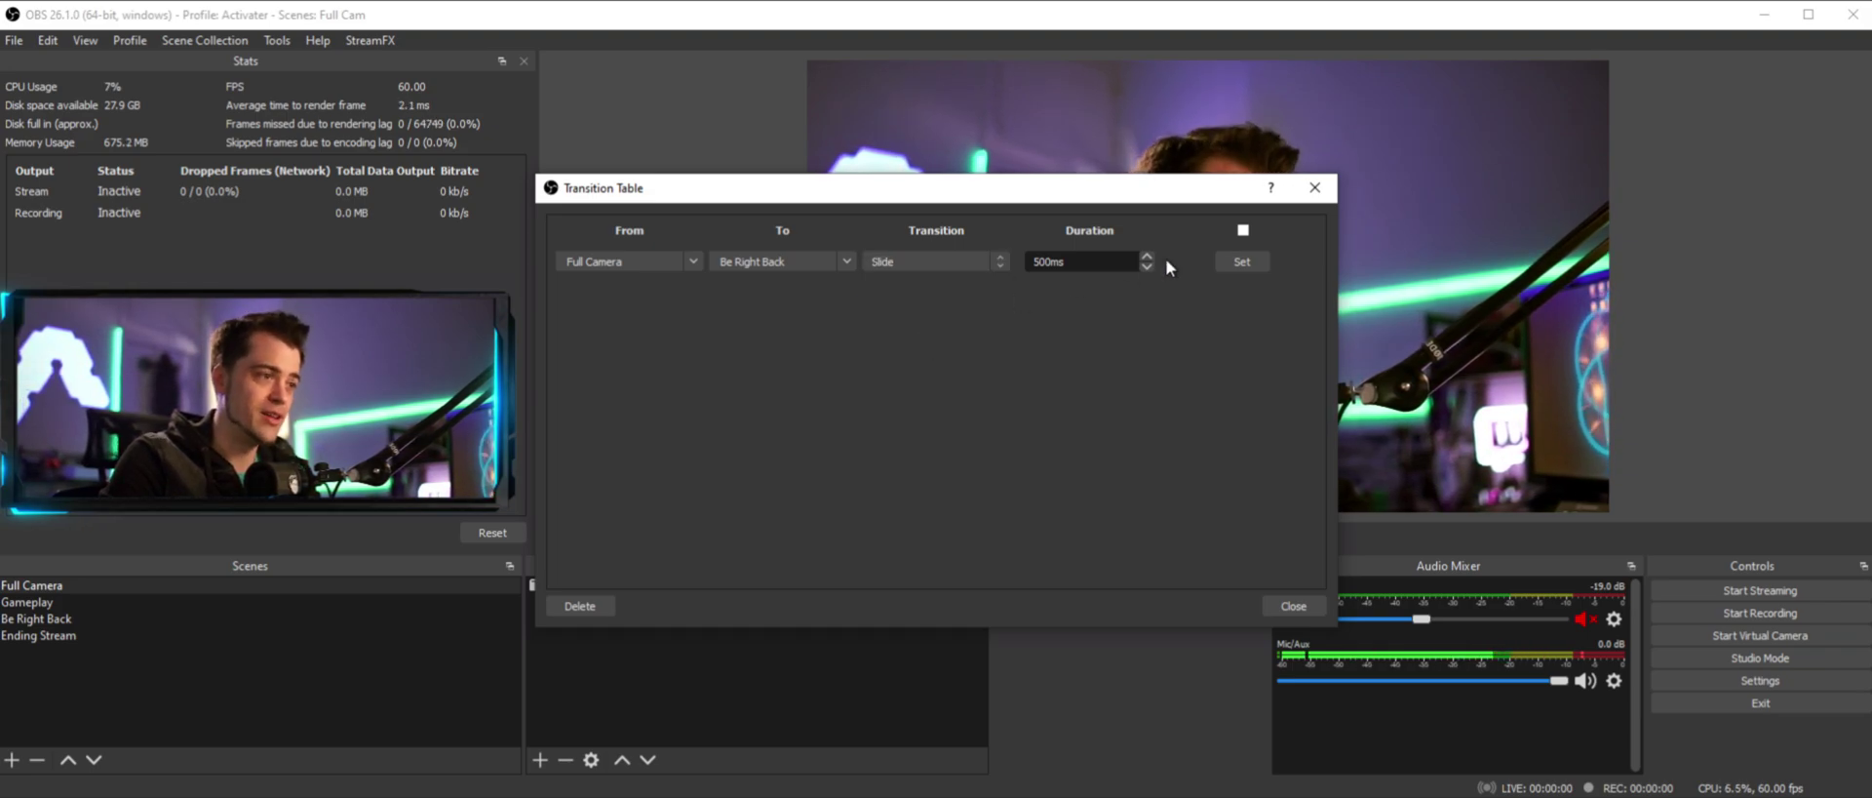
left_click(1242, 262)
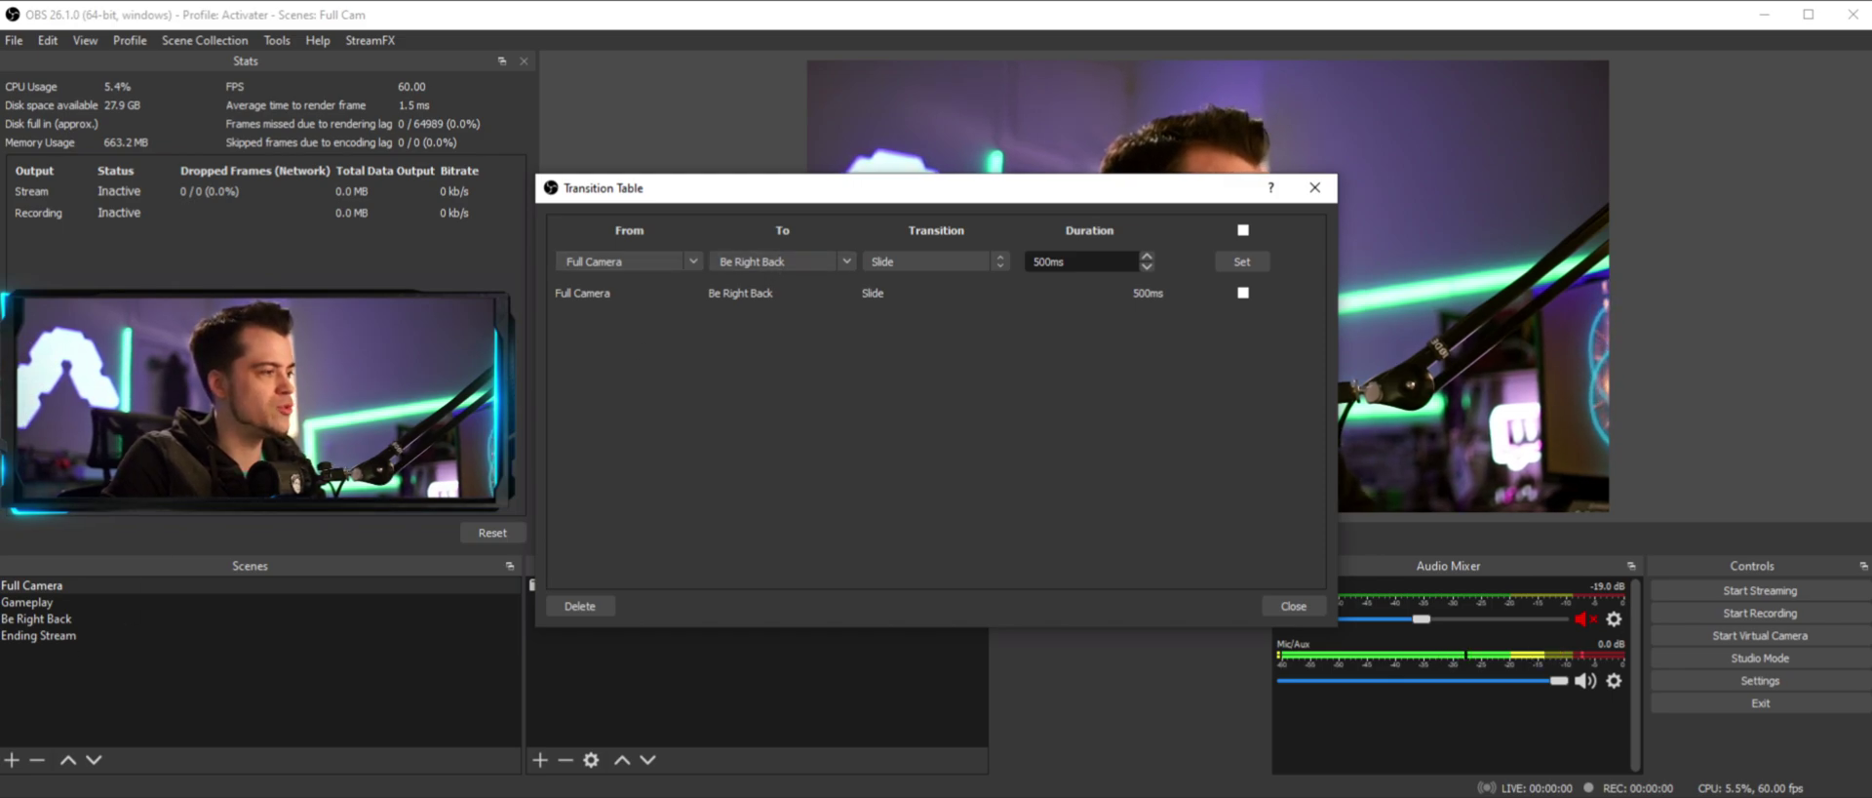
- Change the Full Camera to Be Right Back entry to Fade with a 2000 ms duration and save it
left_click(848, 260)
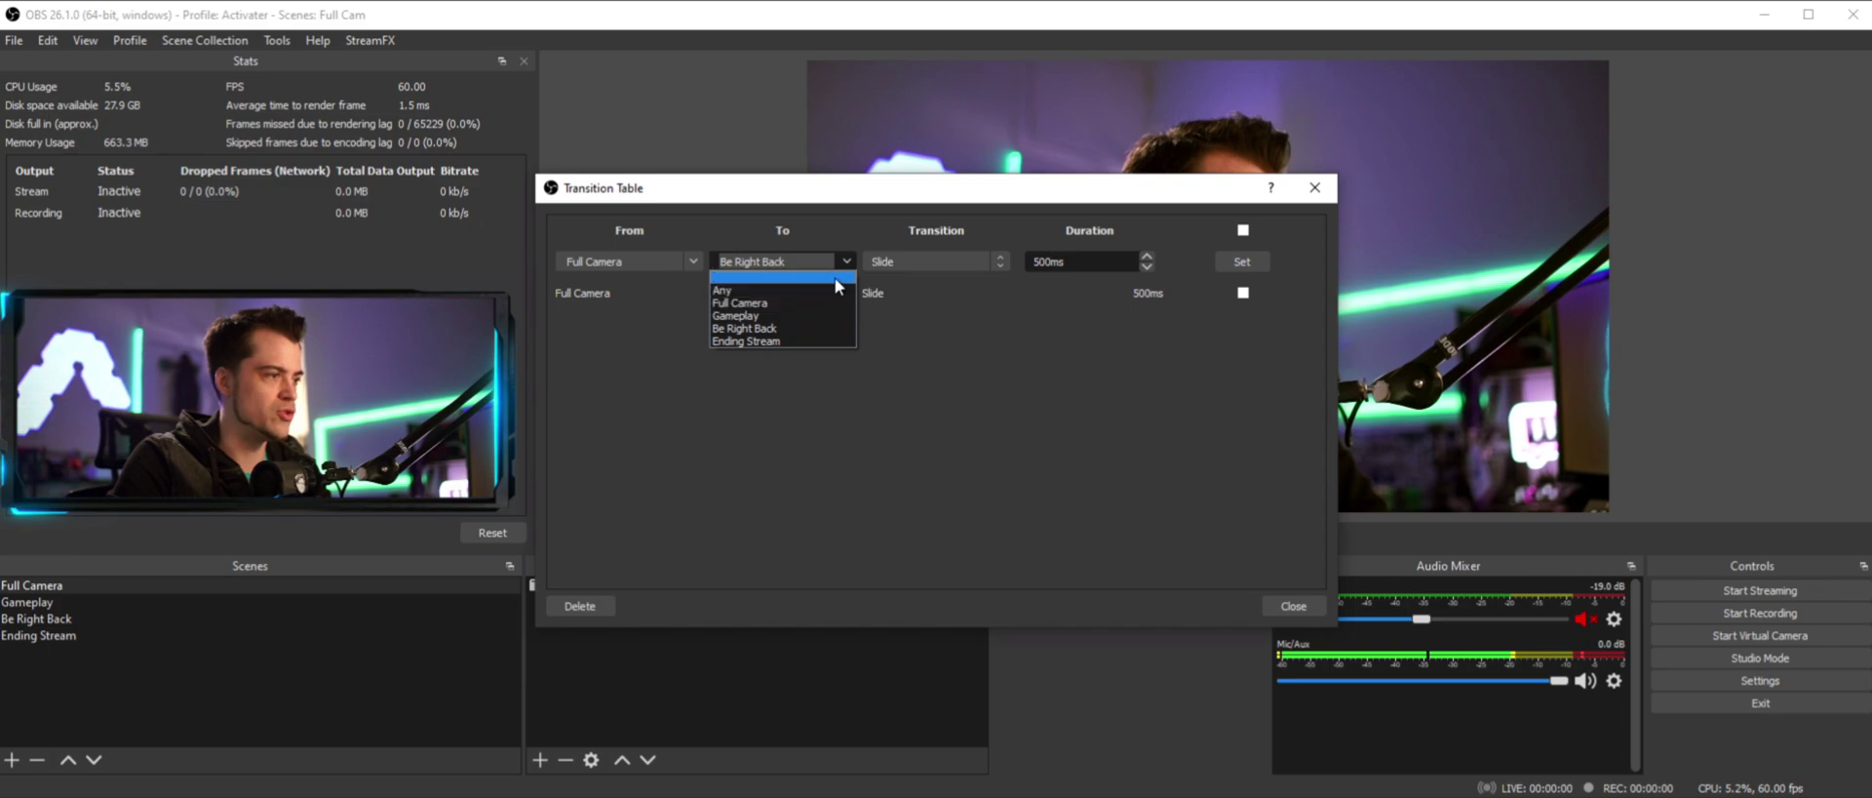
left_click(933, 260)
left_click(933, 260)
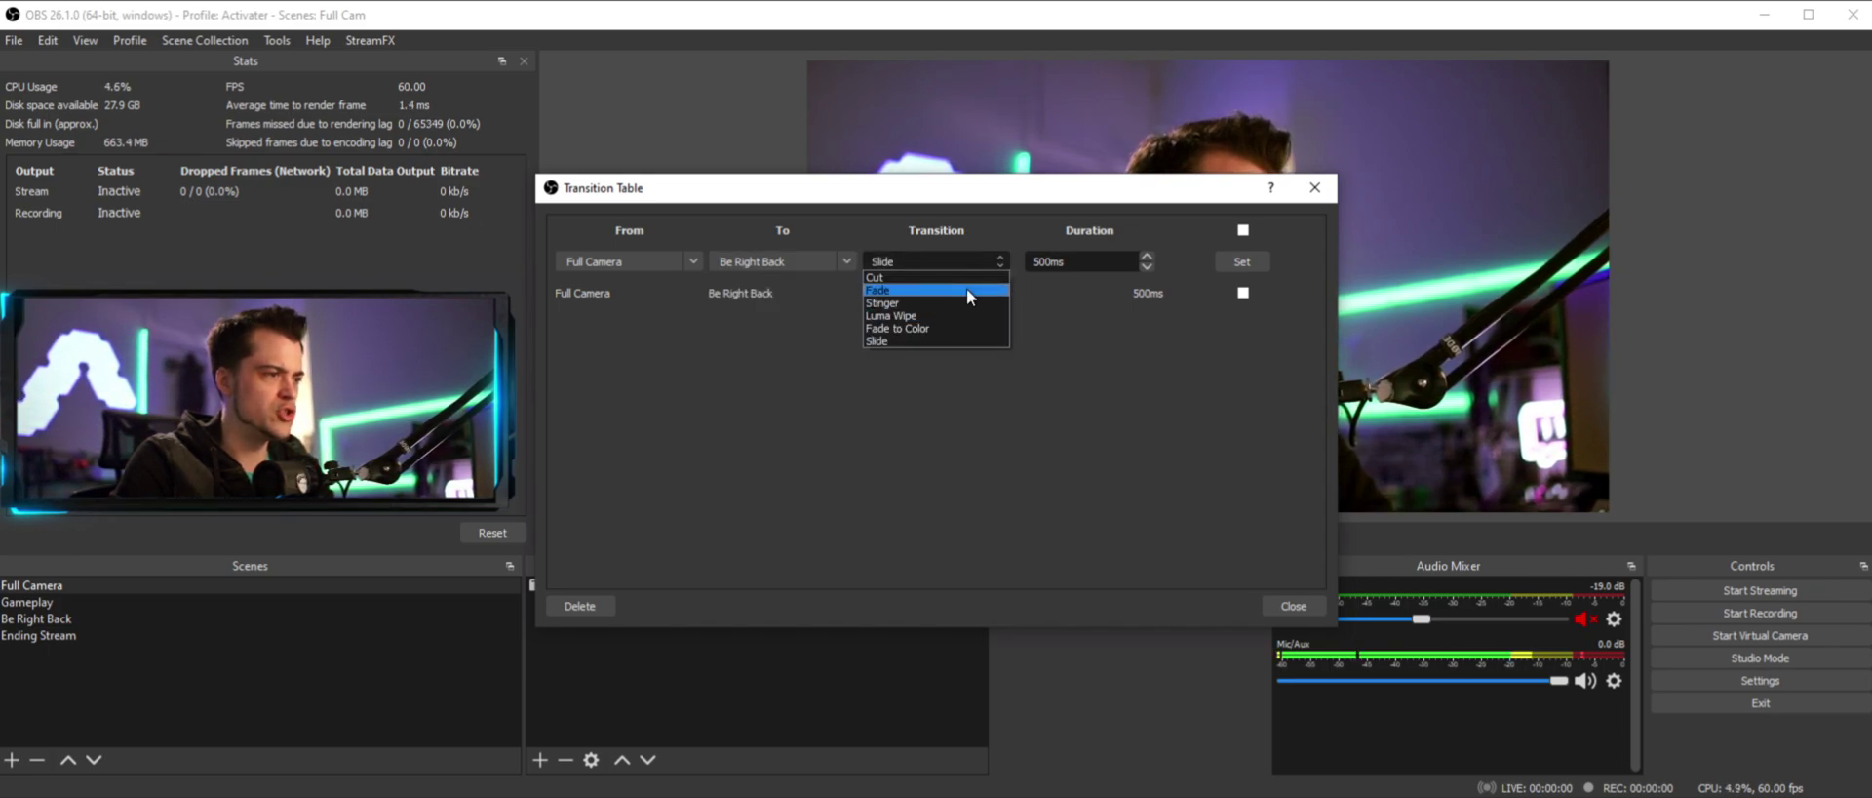
left_click(968, 288)
double_click(1049, 261)
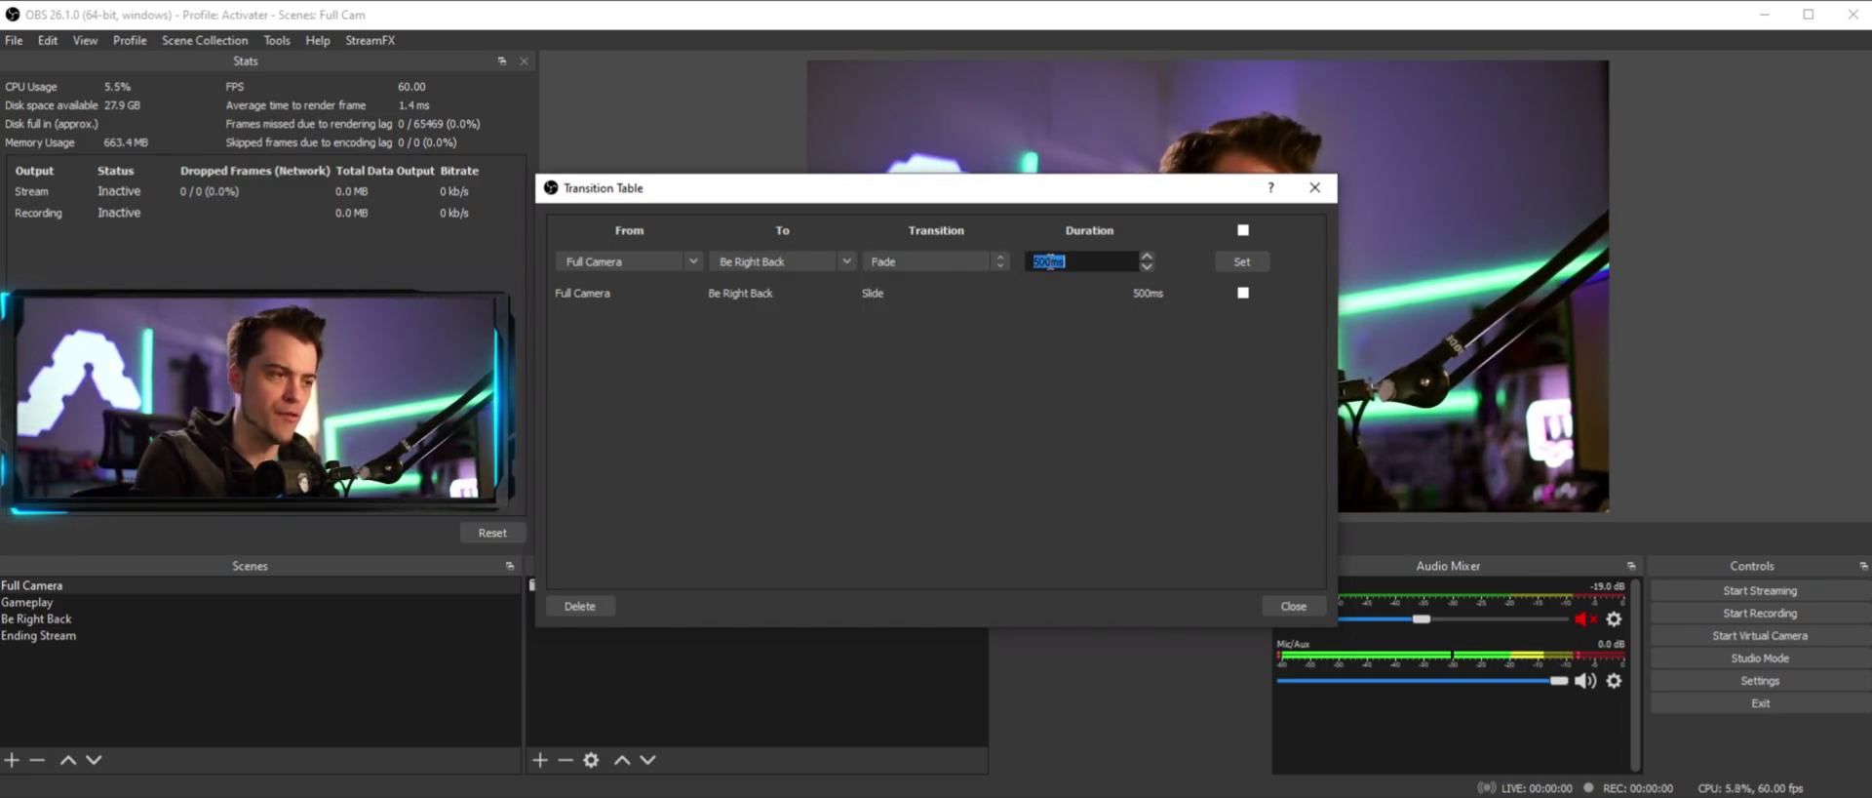
type("2000")
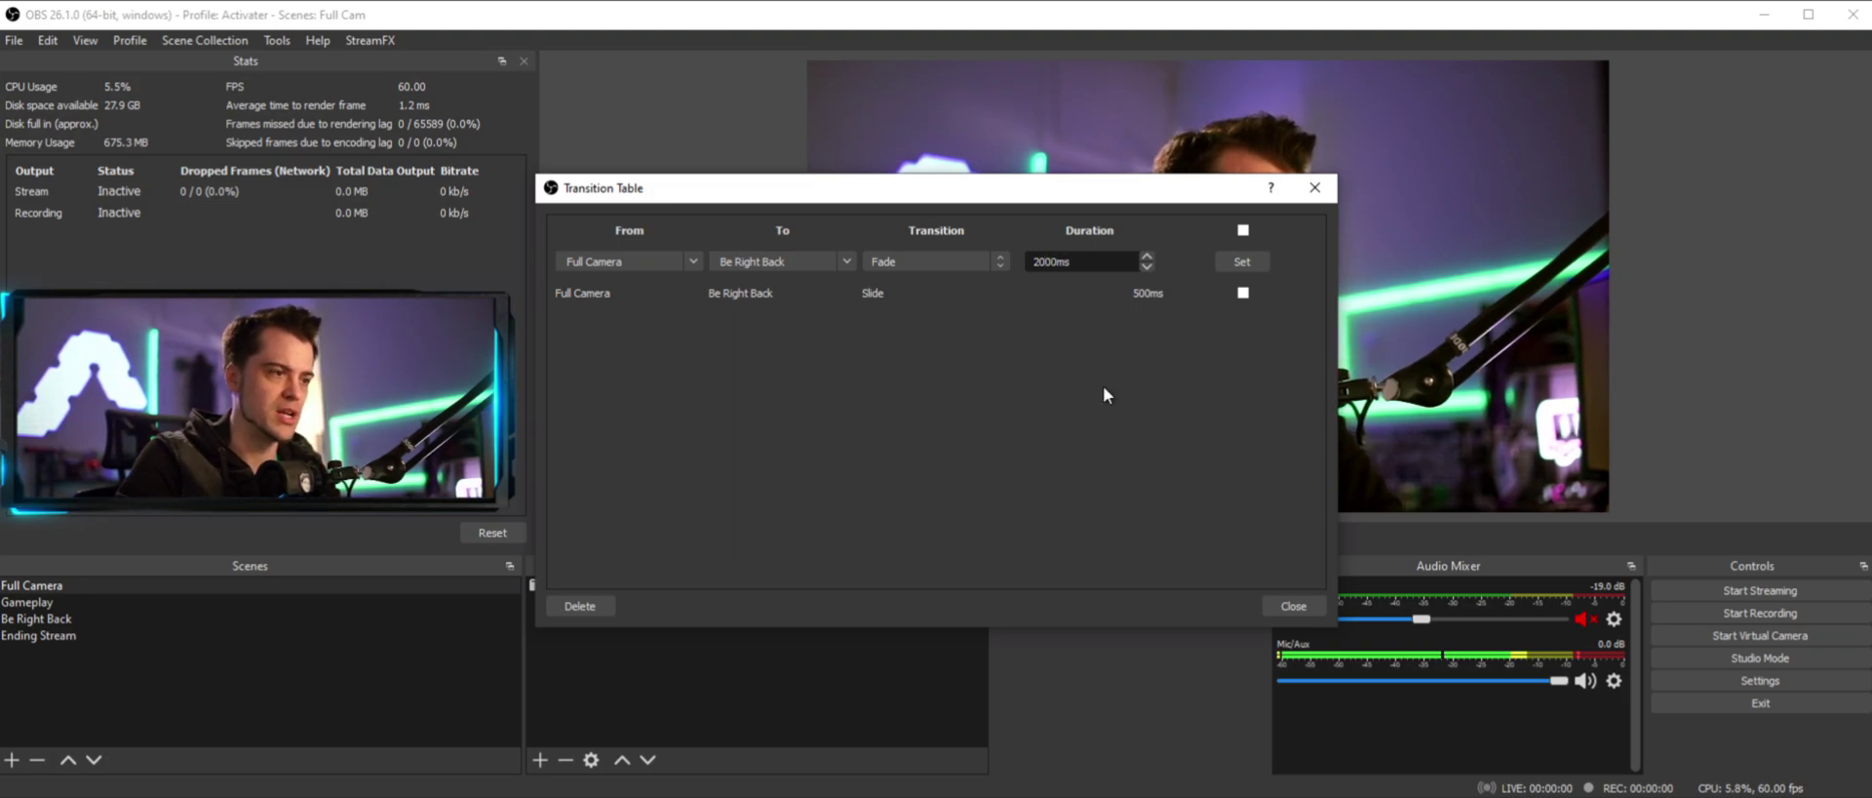
left_click(1242, 262)
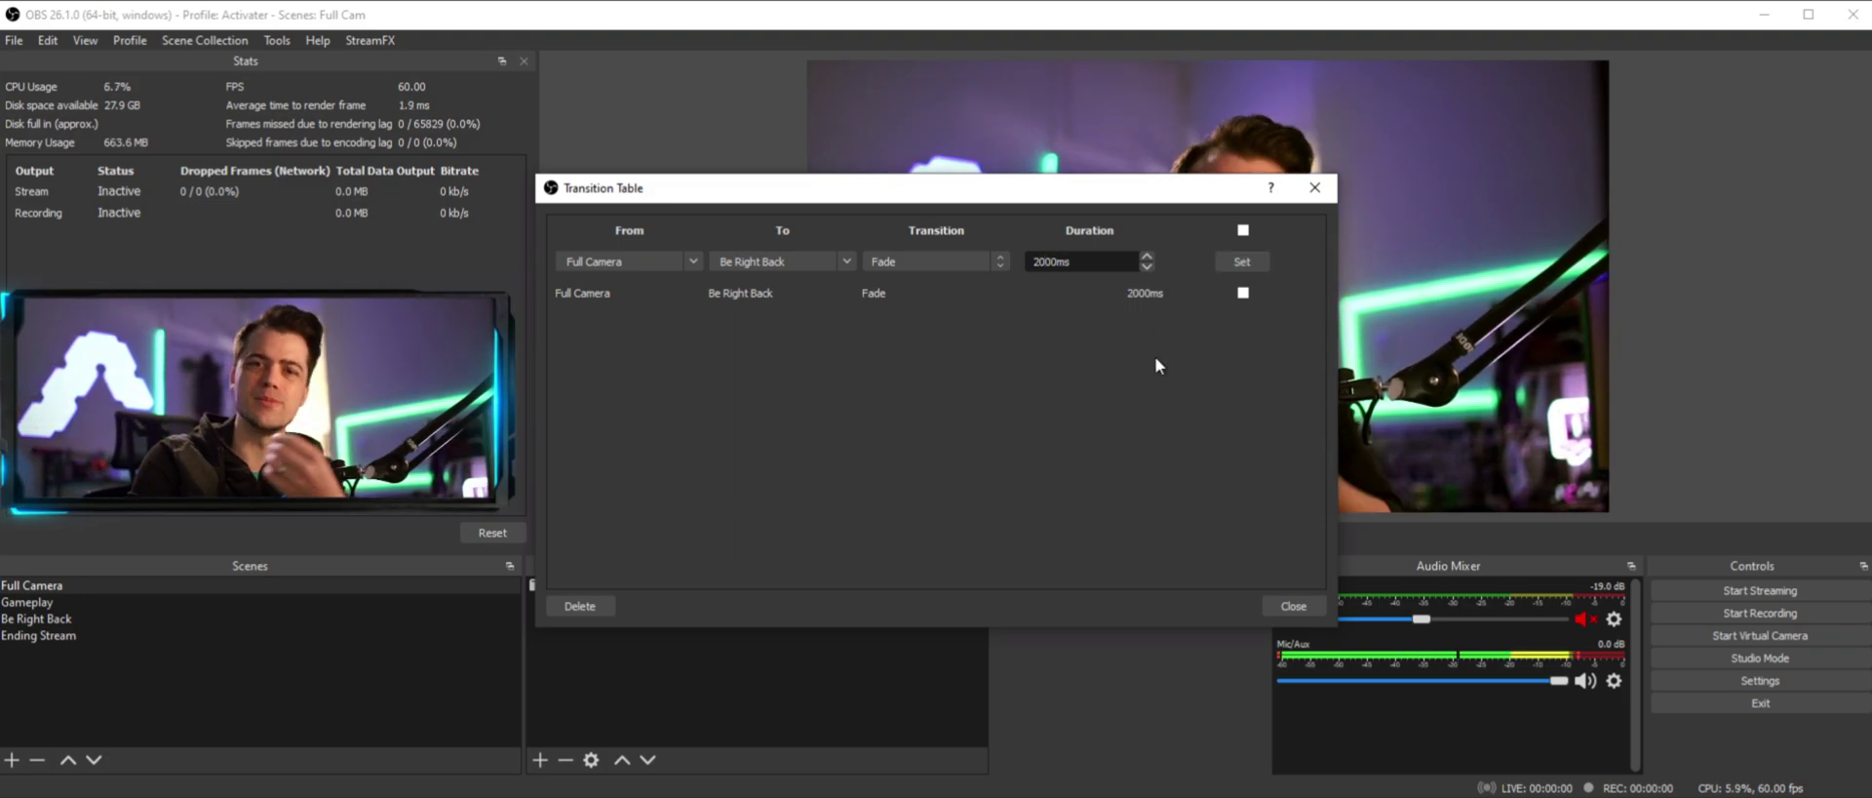
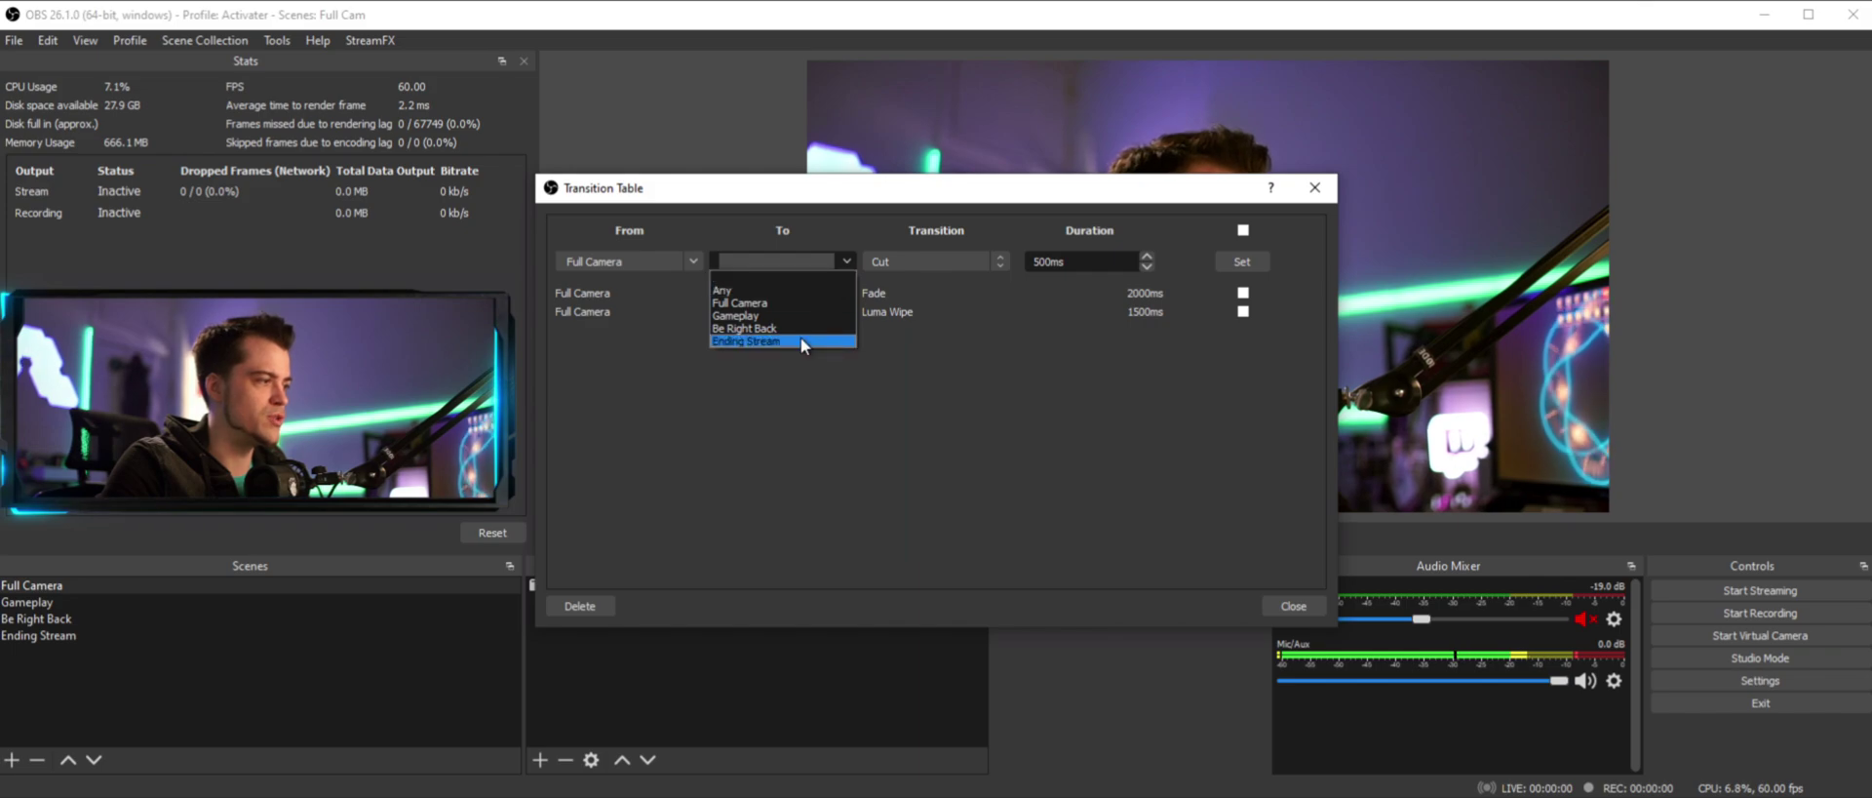
- Add a Full Camera to Ending Stream entry using Fade with a 2000 ms duration, save it, and close the table
left_click(800, 337)
left_click(940, 259)
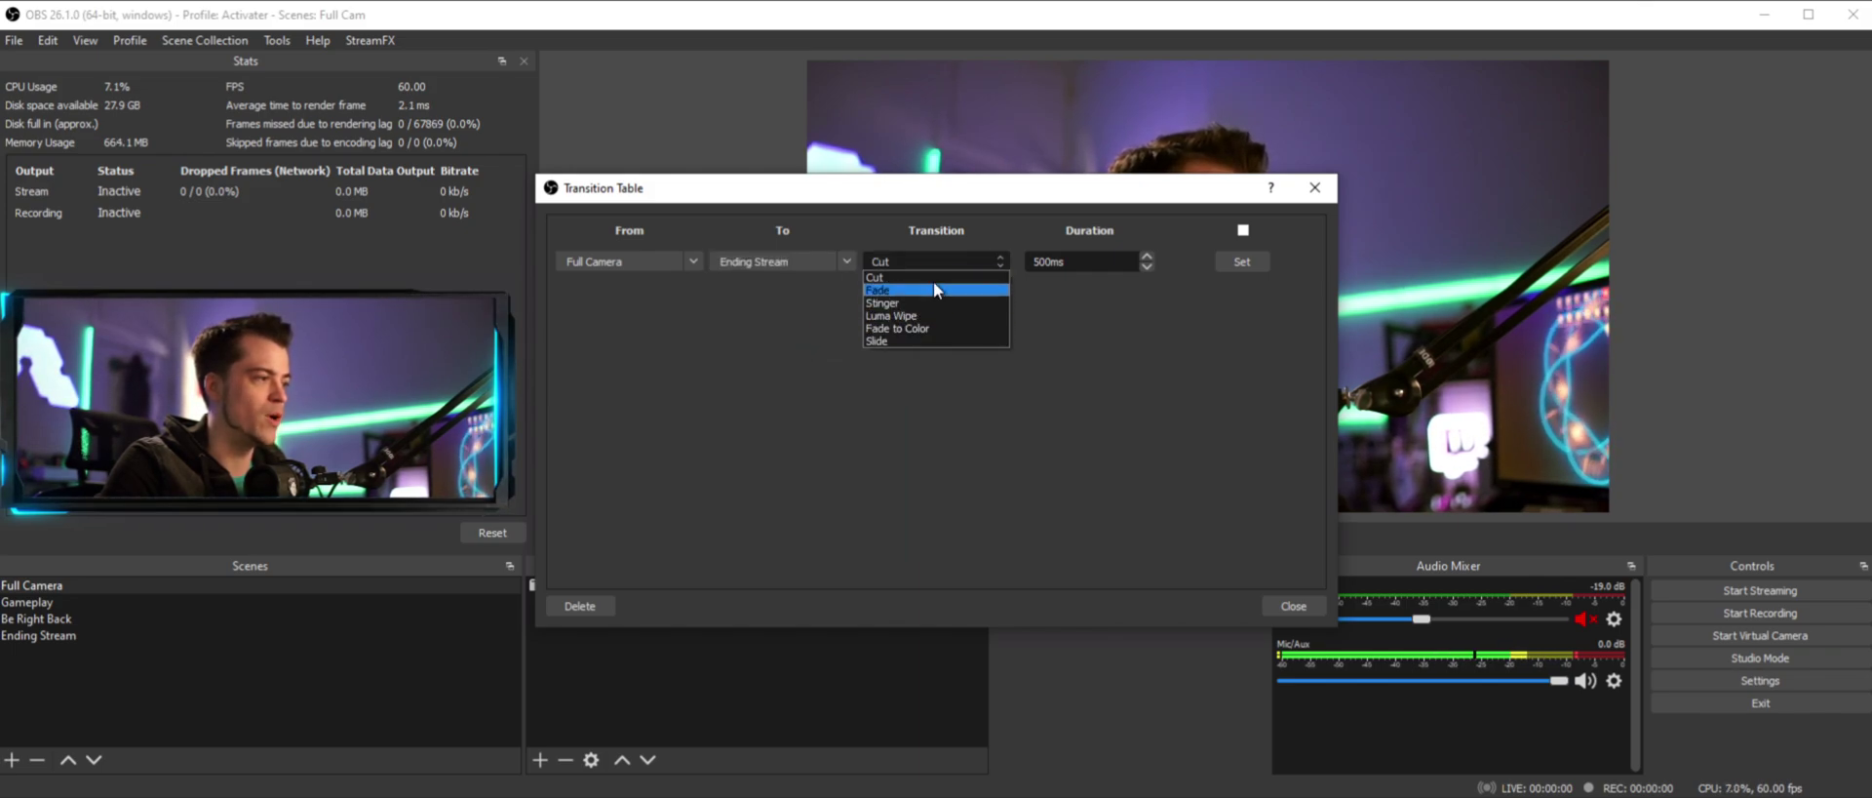
left_click(892, 289)
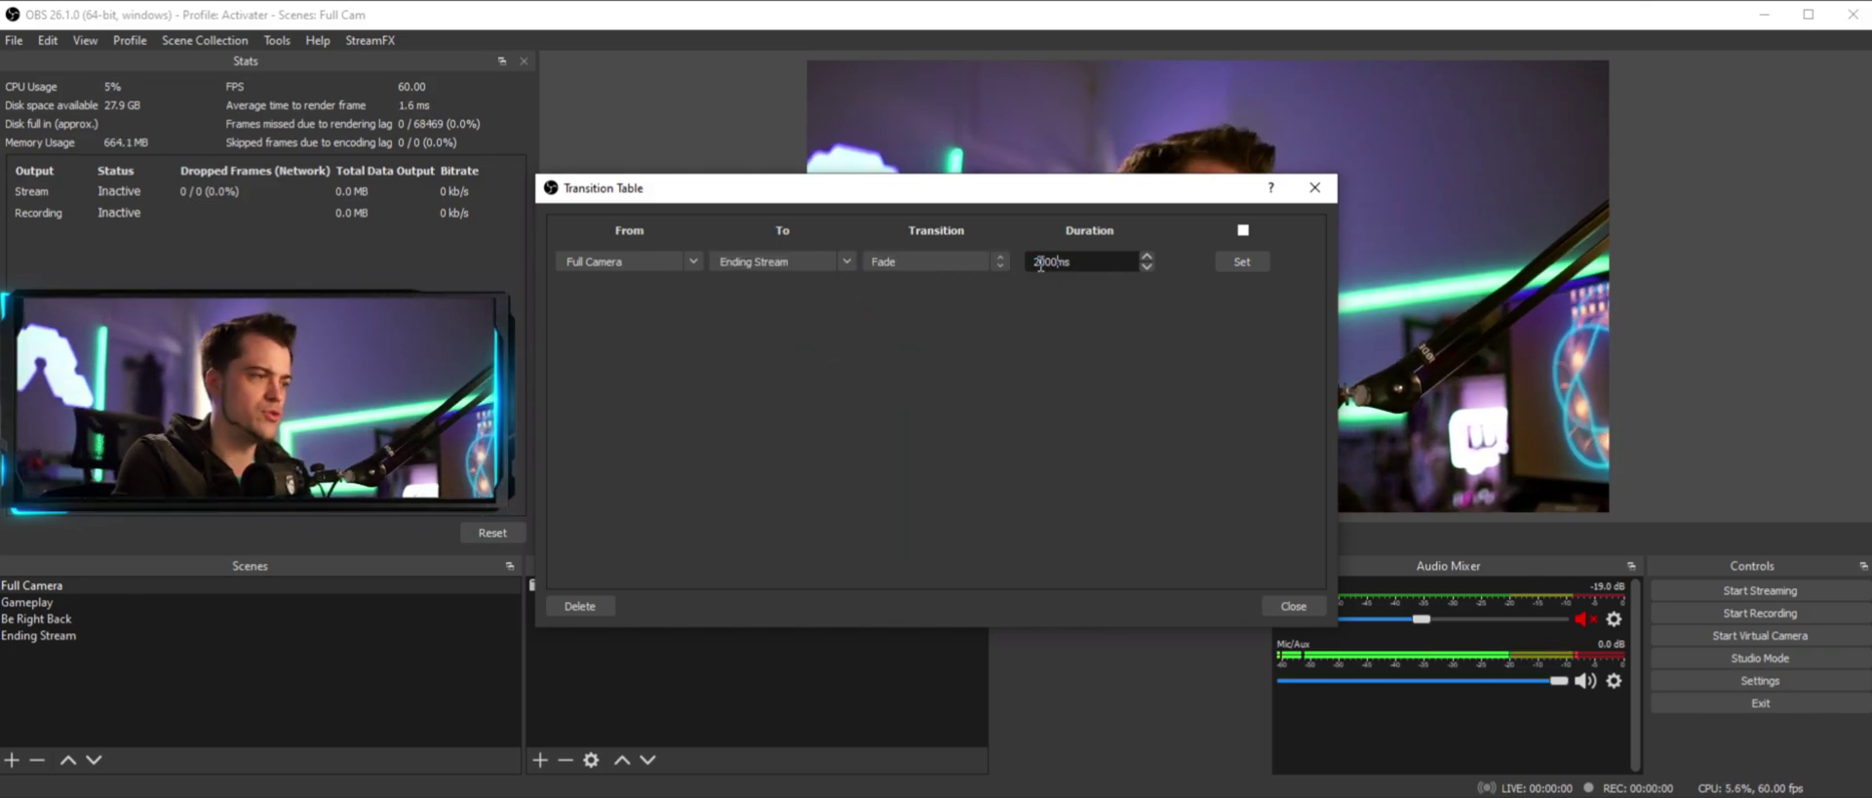
left_click(1249, 263)
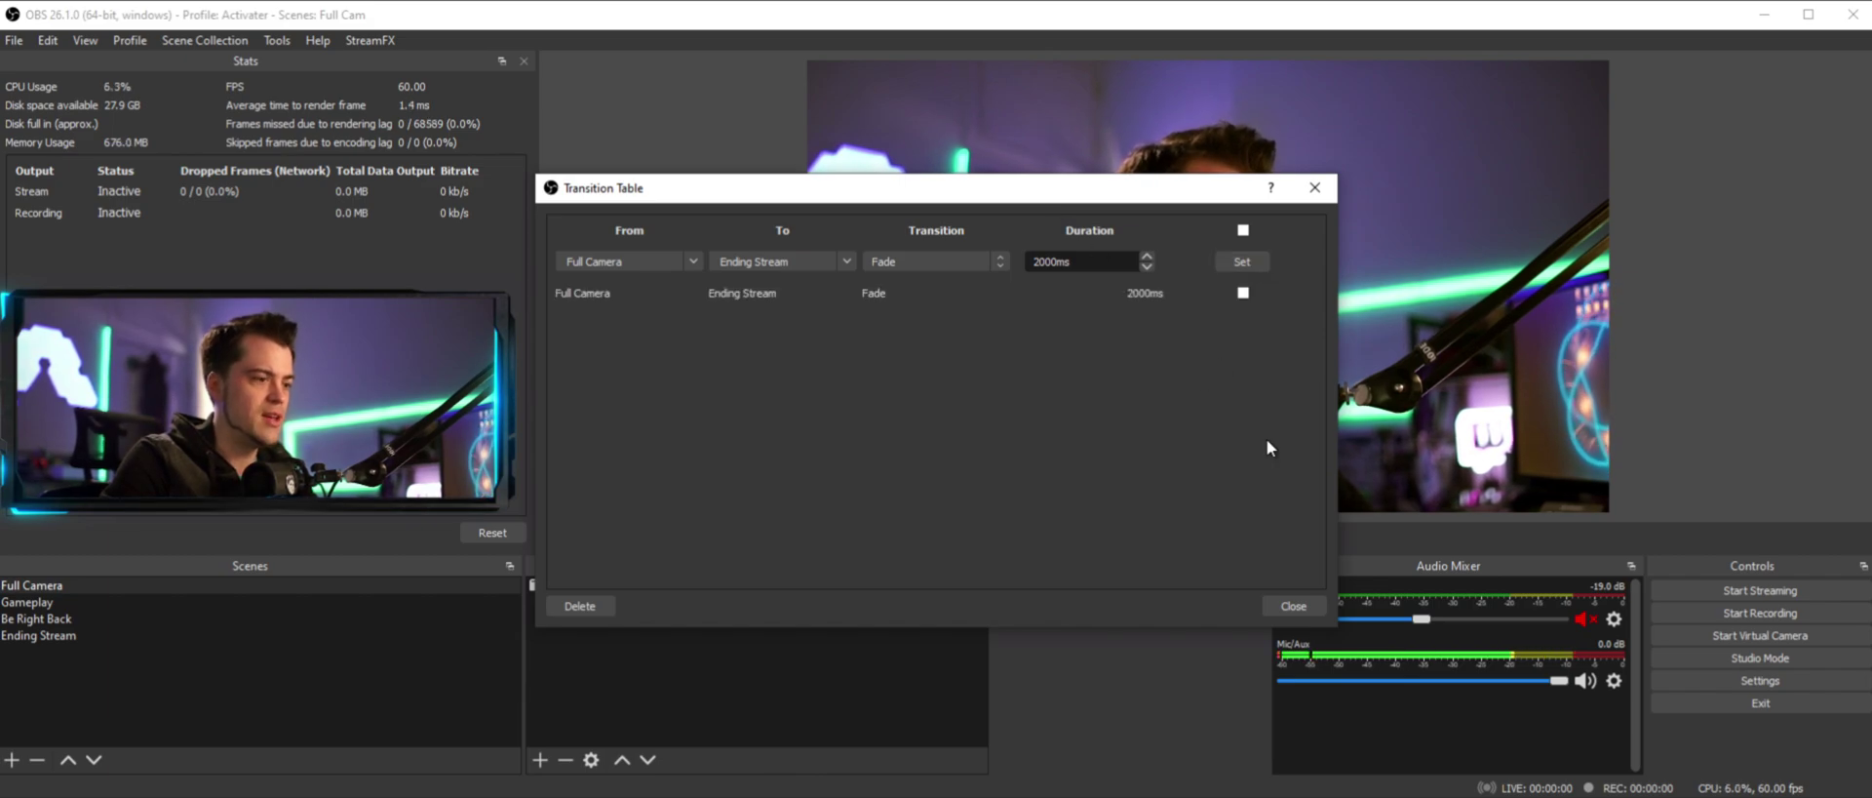
left_click(1282, 605)
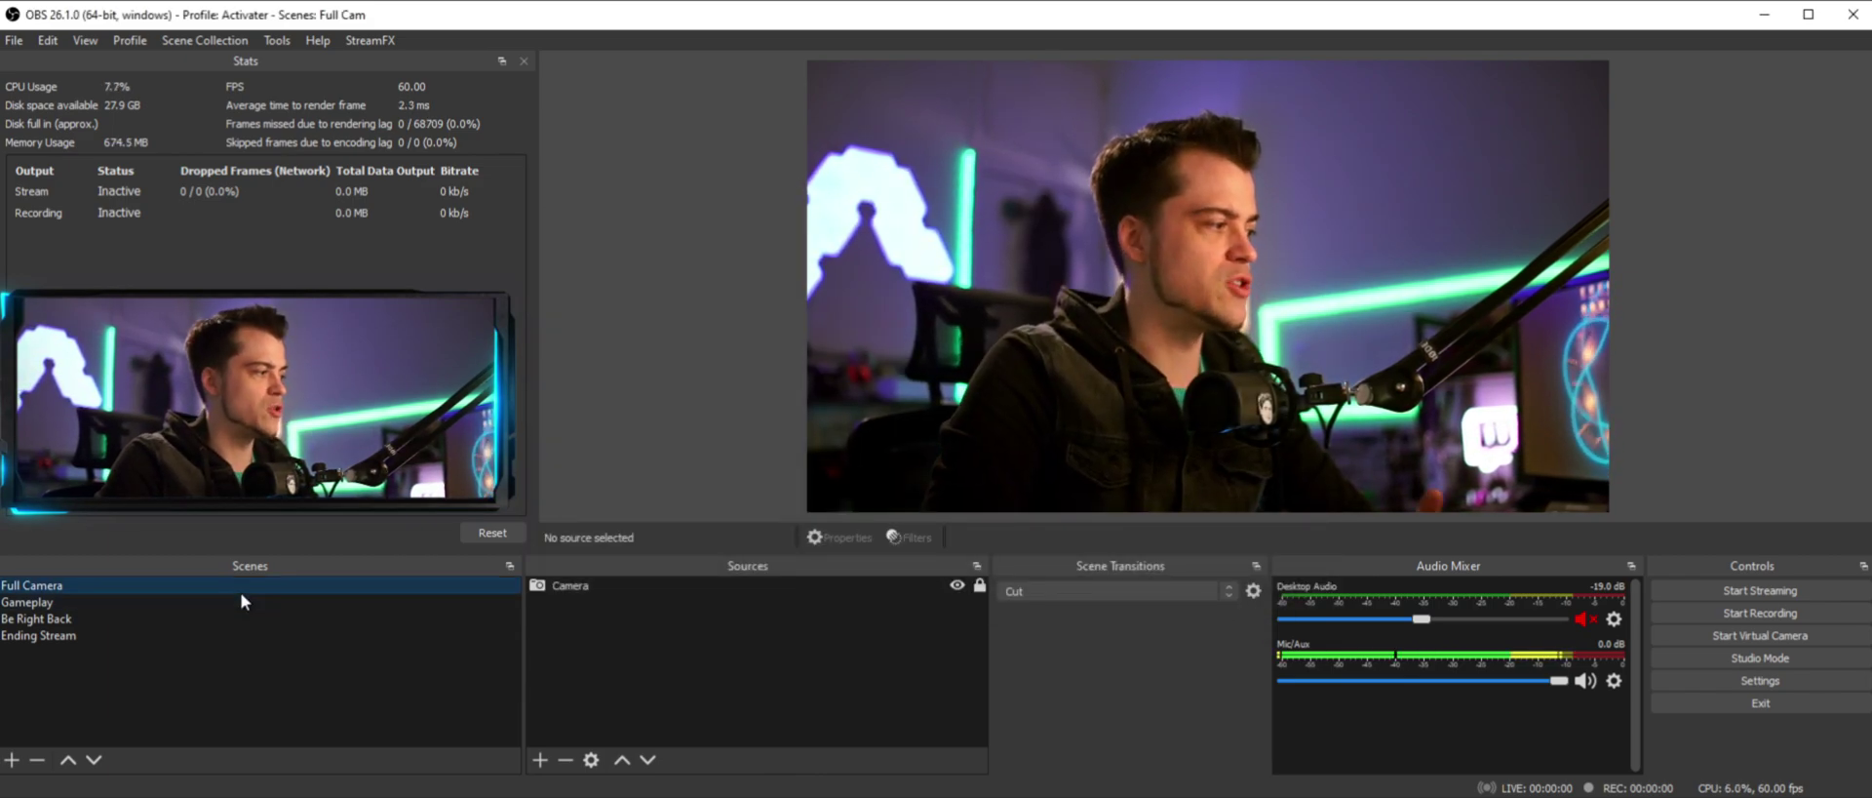
- Test the table's transitions from Full Camera to Gameplay, Be Right Back and Ending Stream, ending on Full Camera
left_click(62, 599)
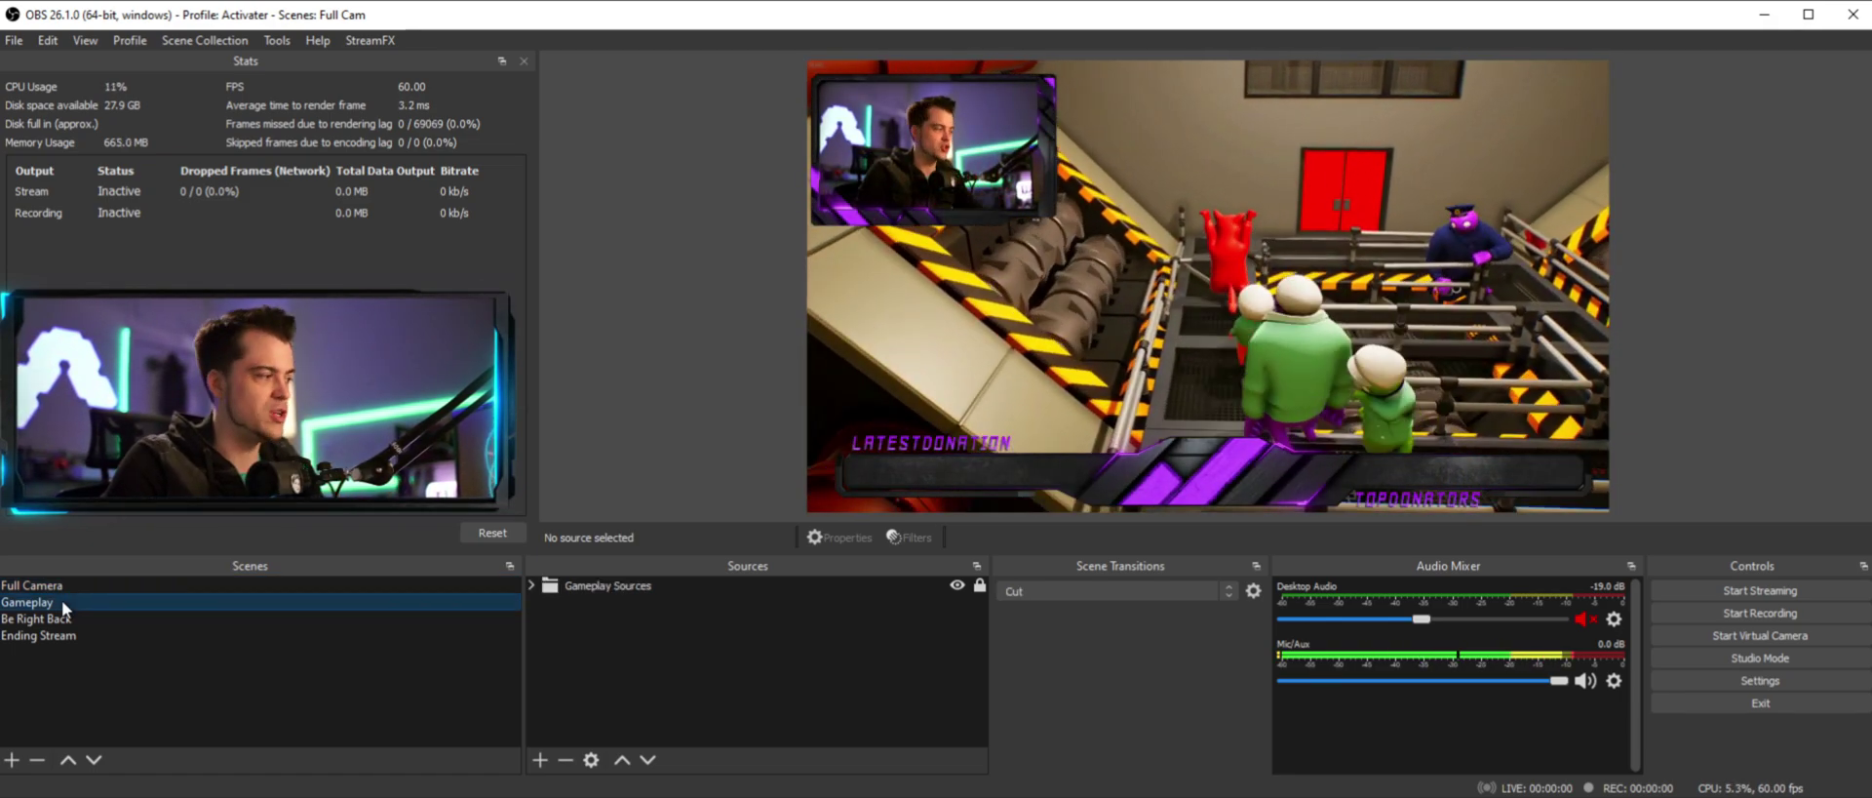
left_click(65, 586)
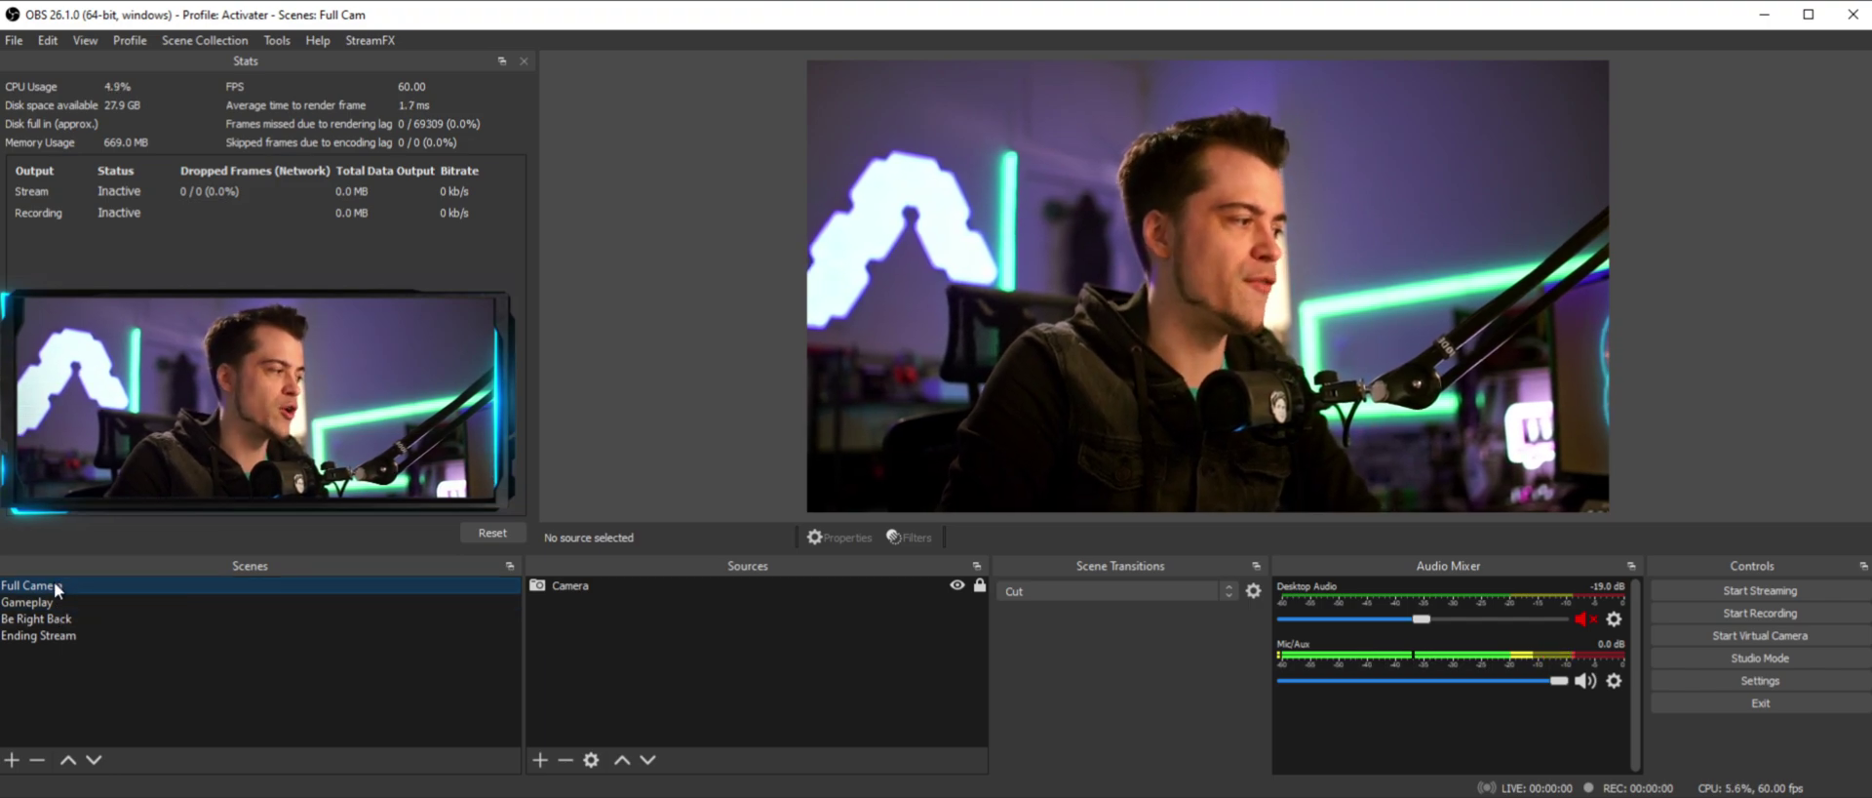
left_click(58, 620)
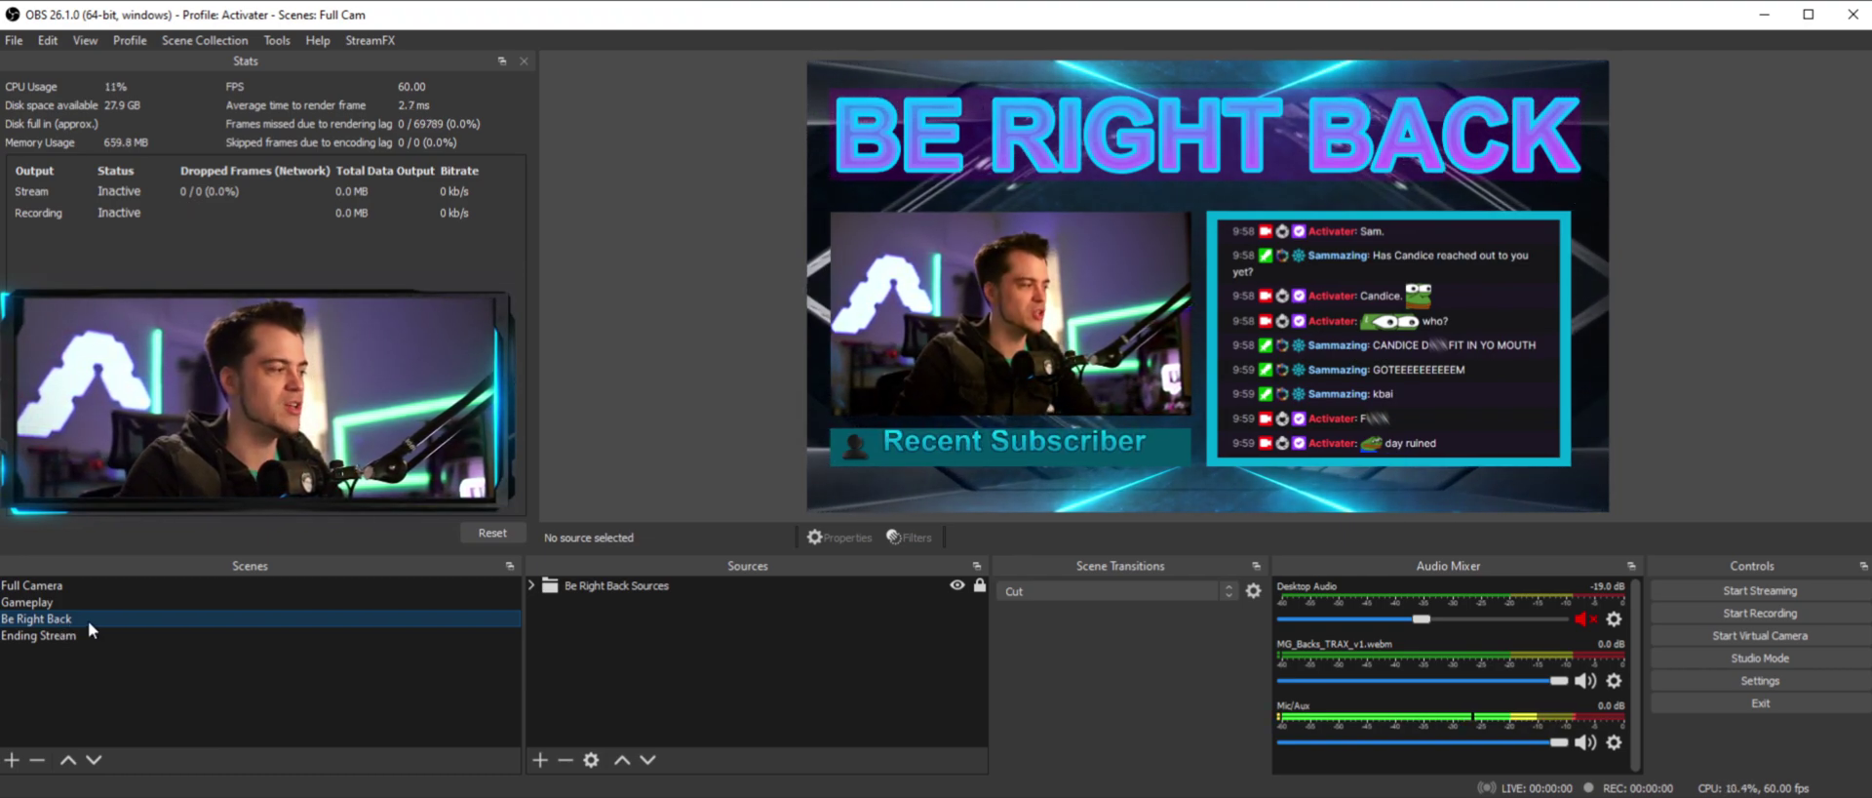
left_click(78, 587)
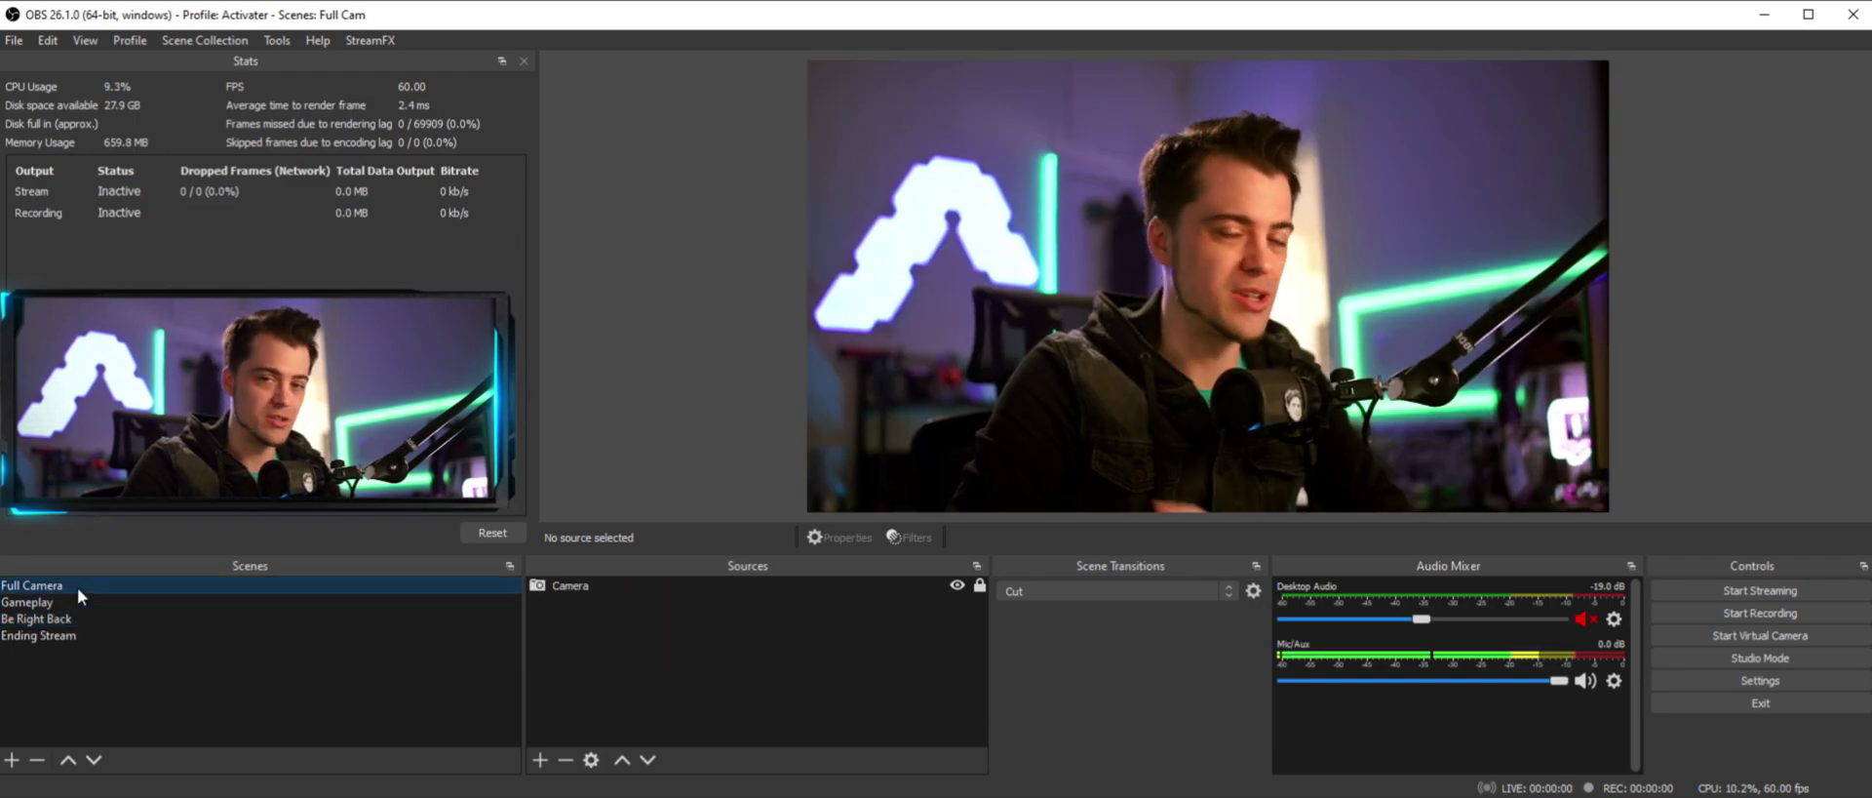
left_click(62, 638)
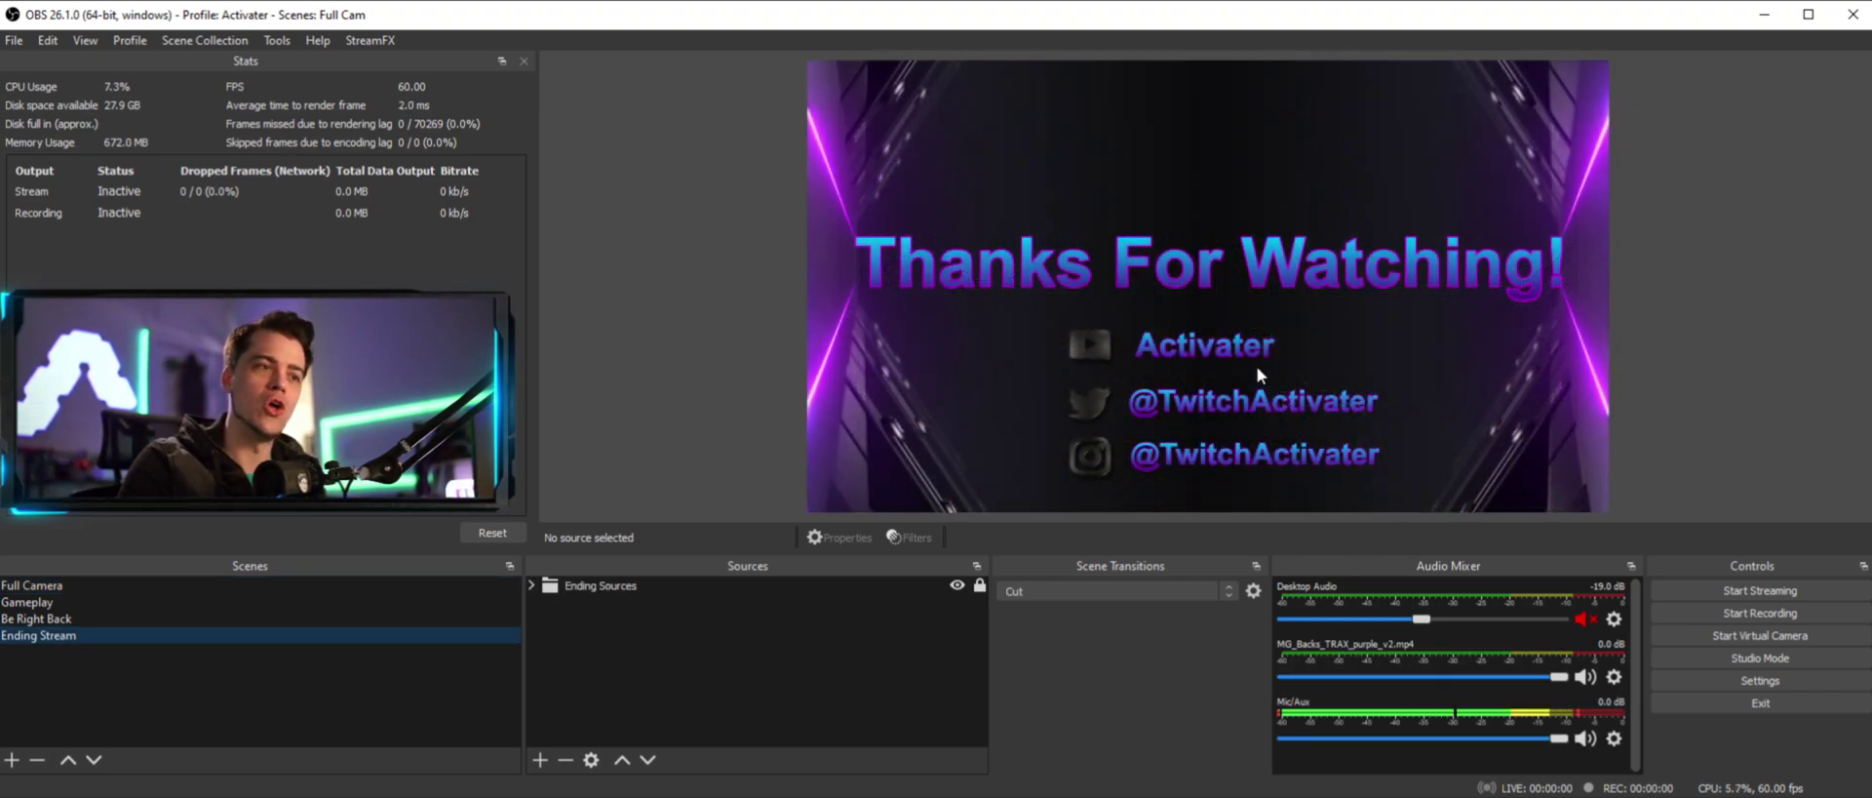
left_click(265, 596)
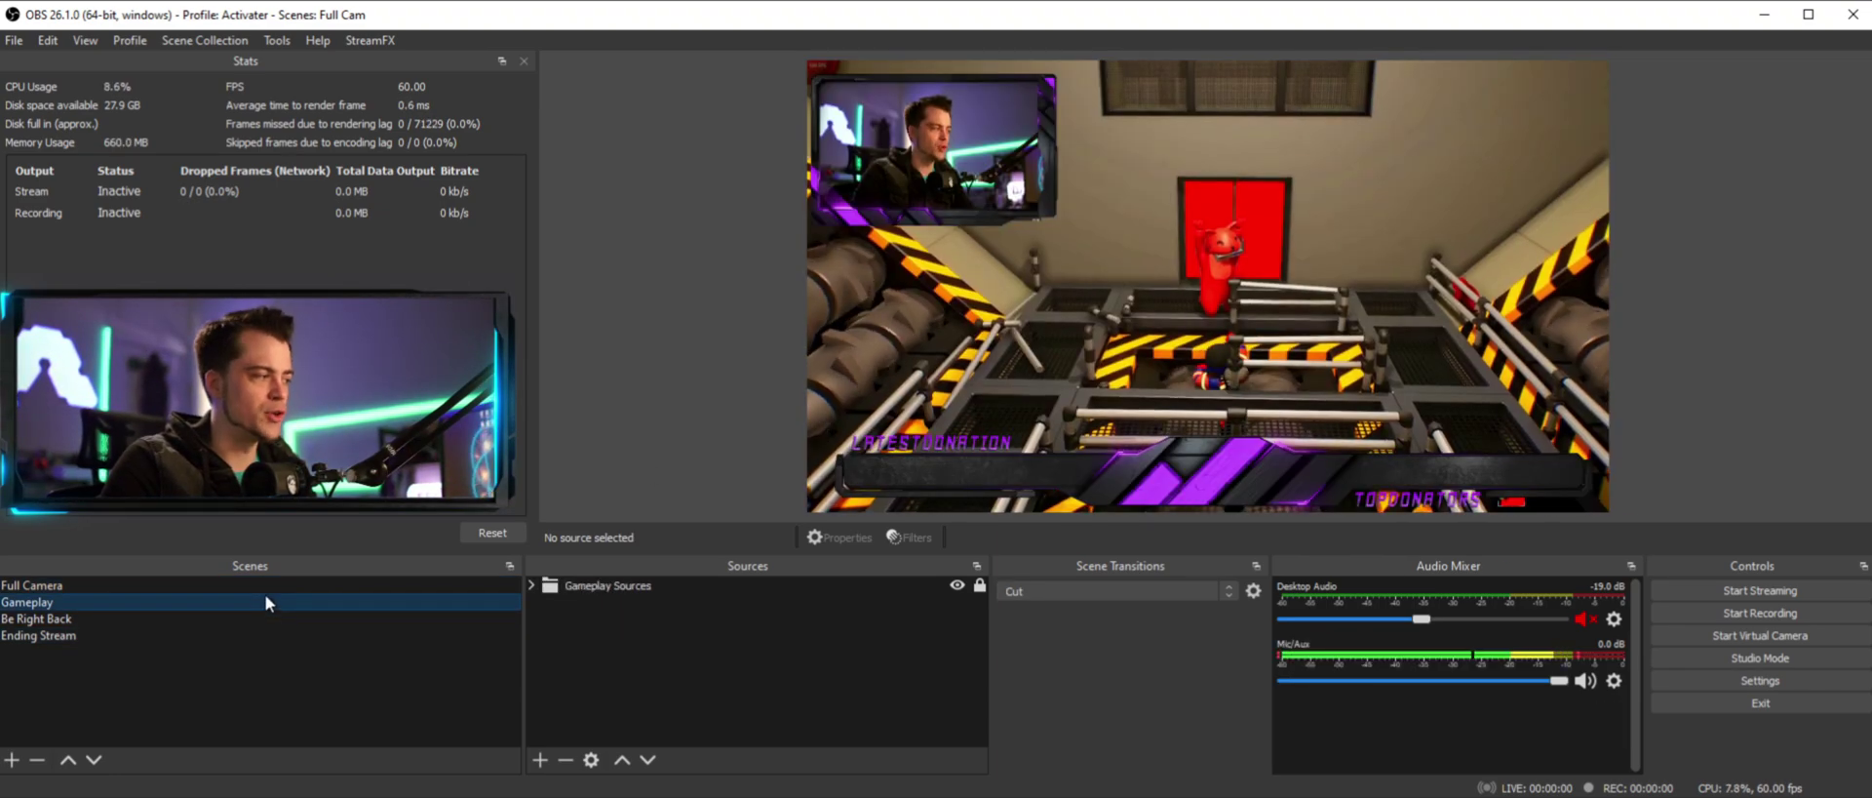
left_click(269, 587)
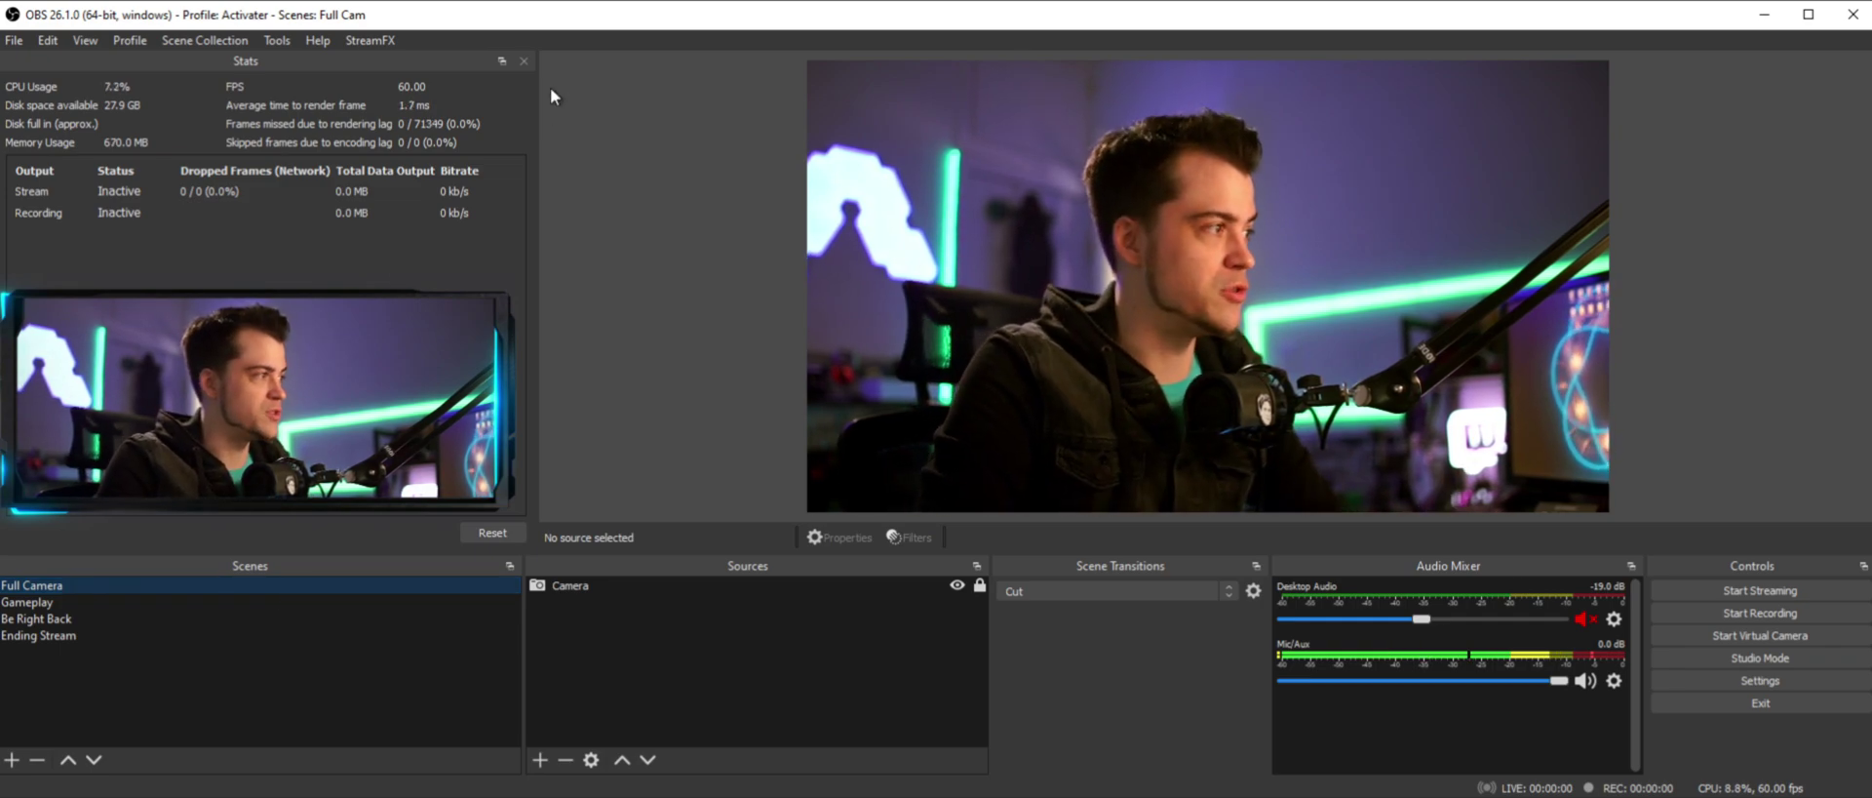
- Reassign the Full Camera to Be Right Back change in the Transition Table to Slide with a 1000 ms duration, save it, and close the table
left_click(275, 40)
left_click(412, 245)
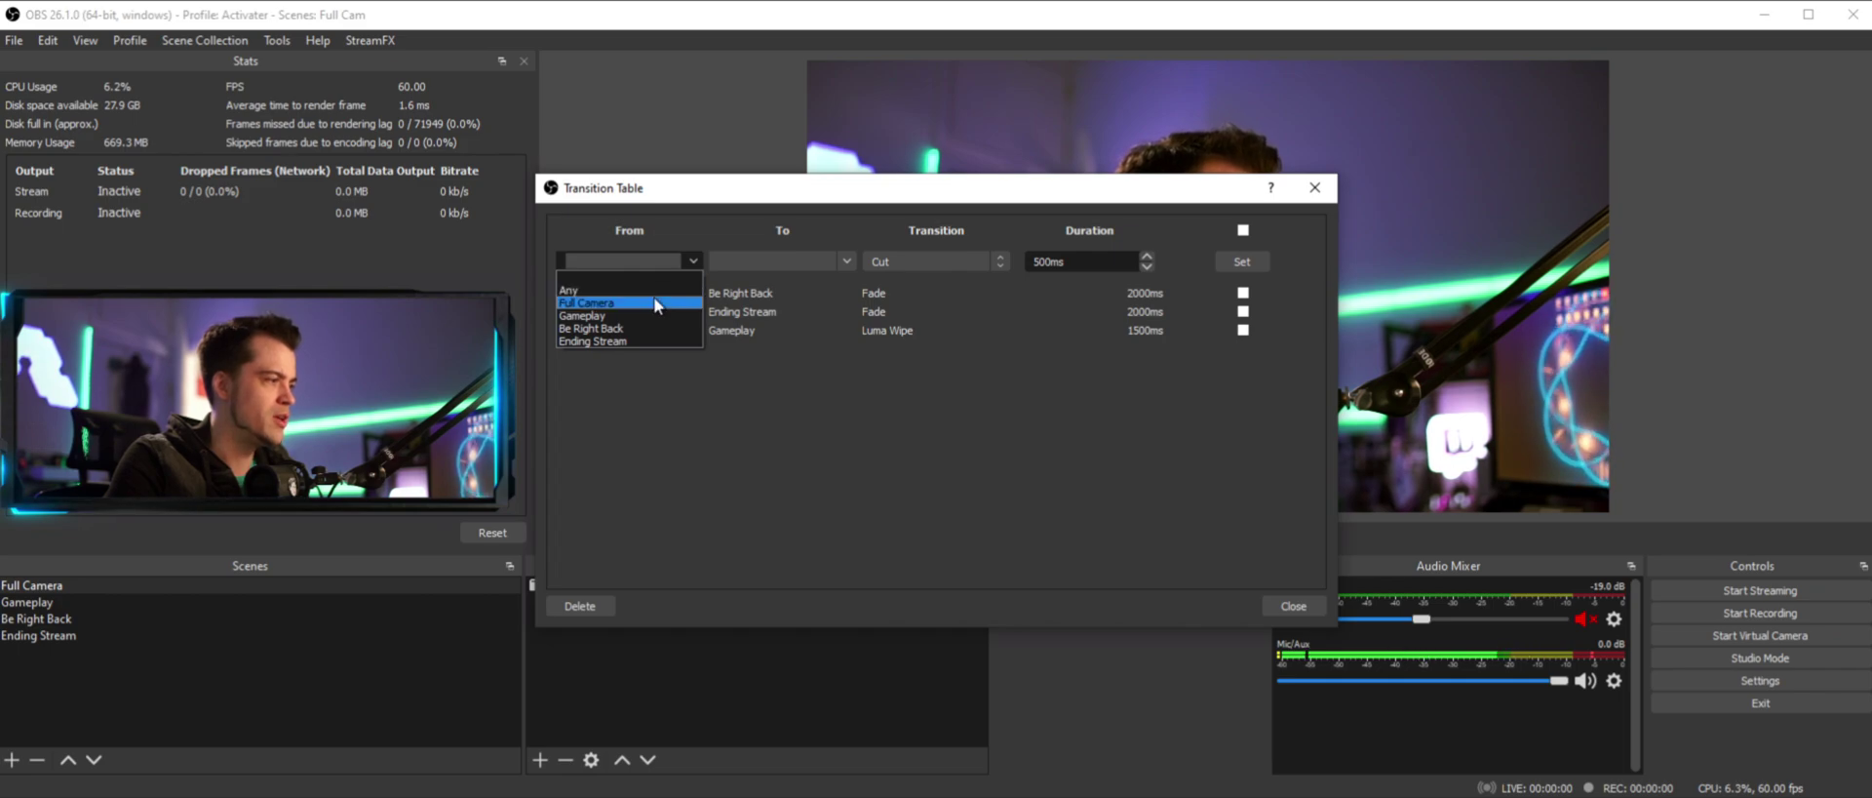
left_click(654, 302)
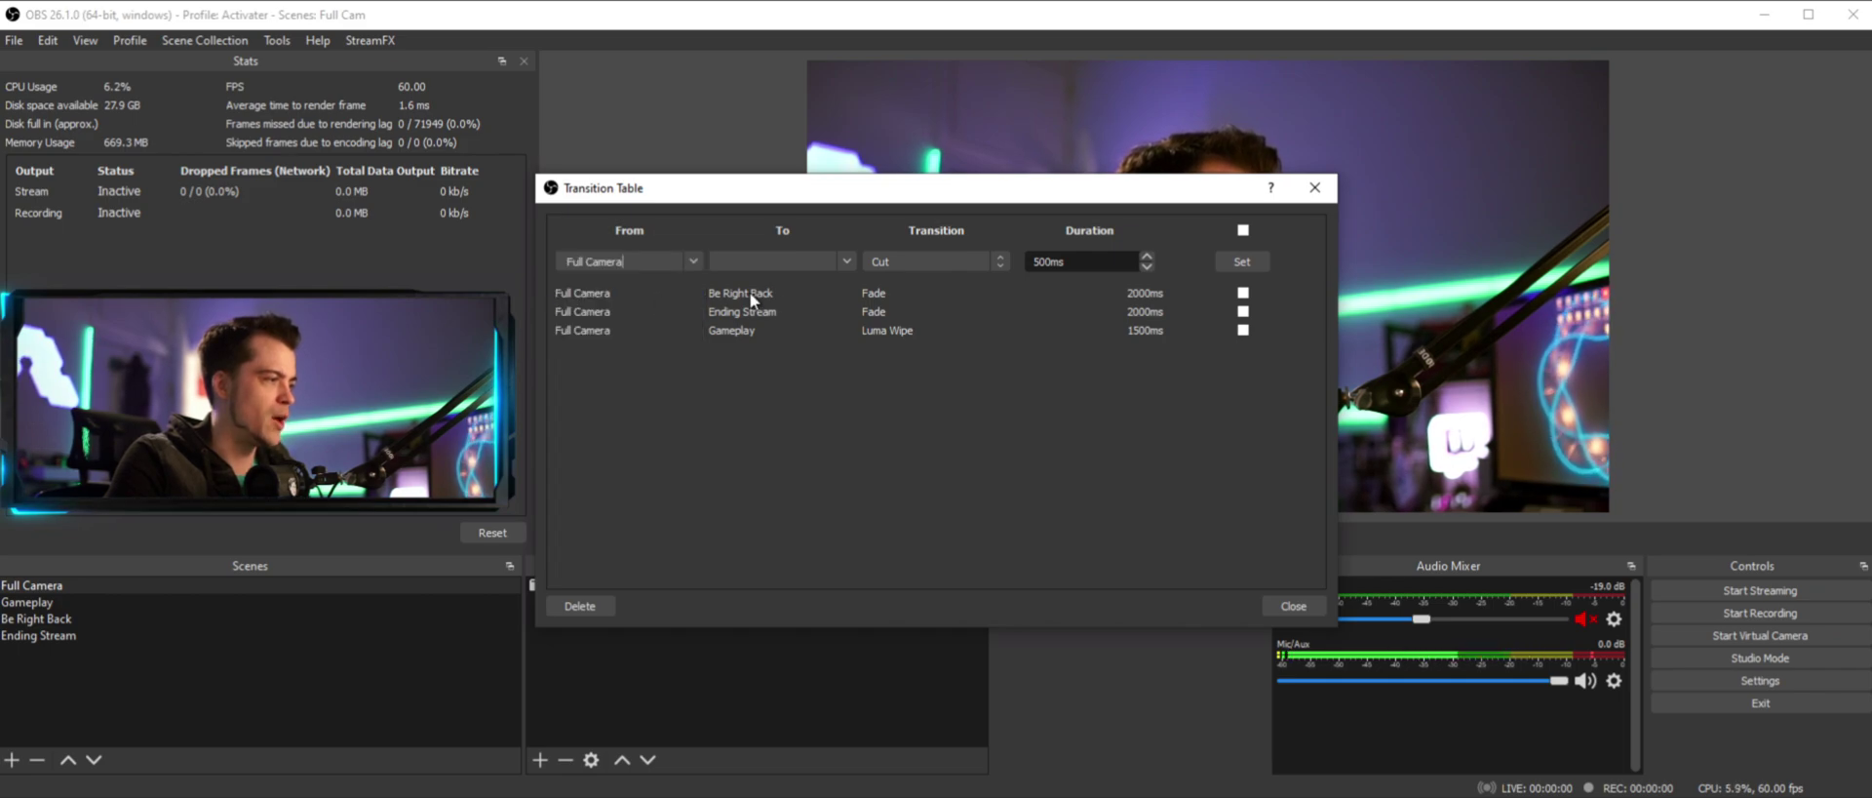
left_click(848, 261)
left_click(781, 336)
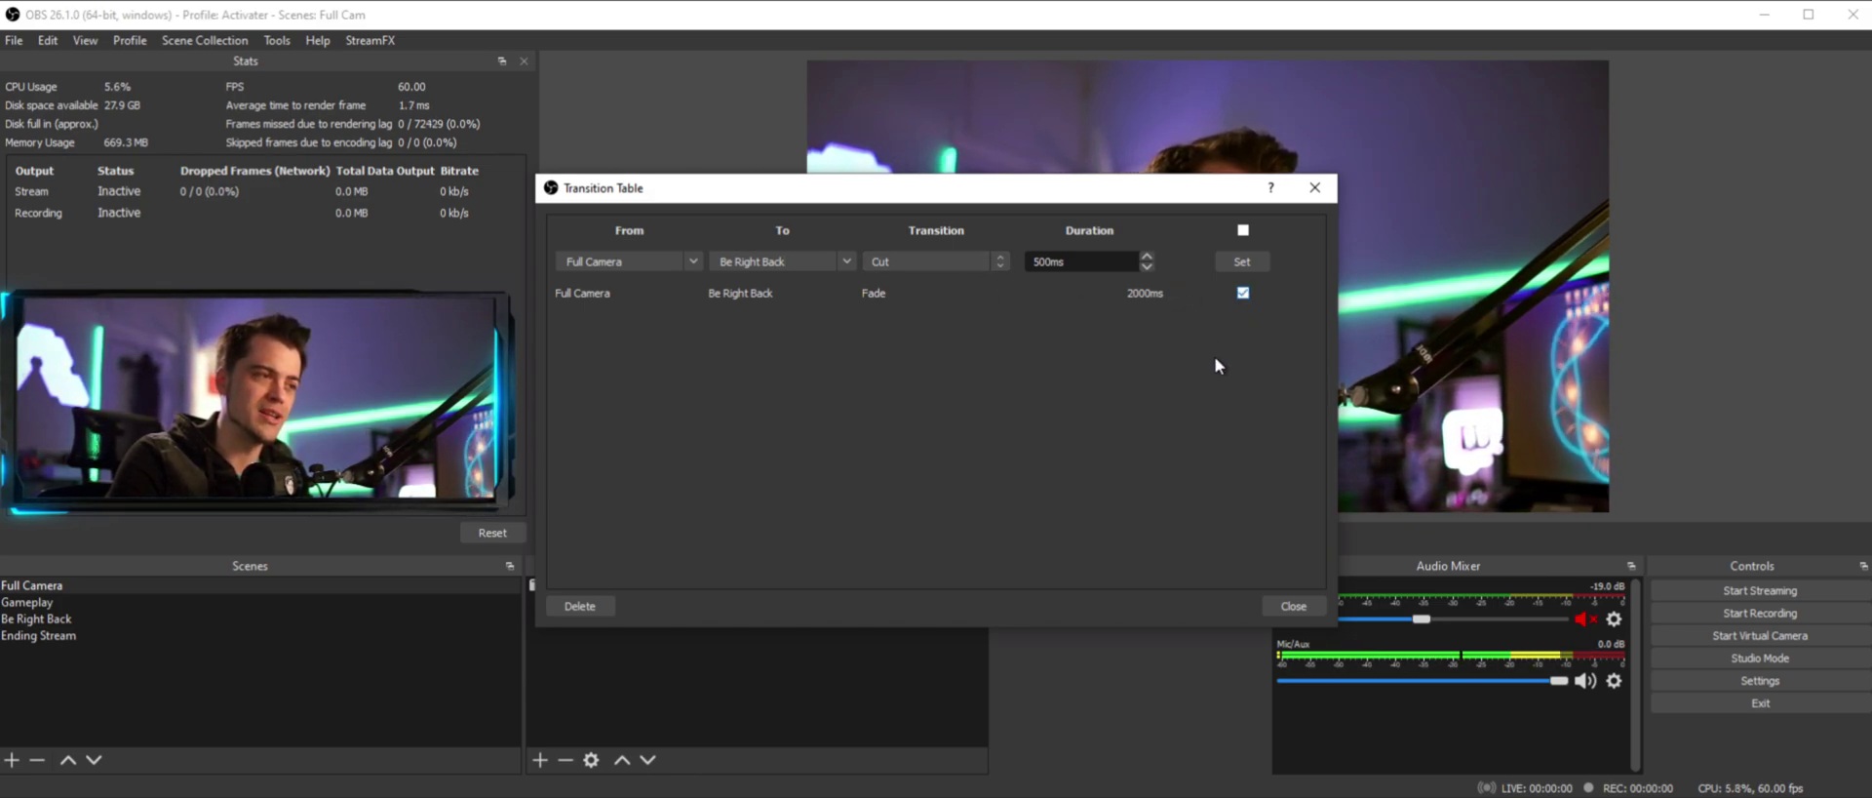
left_click(945, 260)
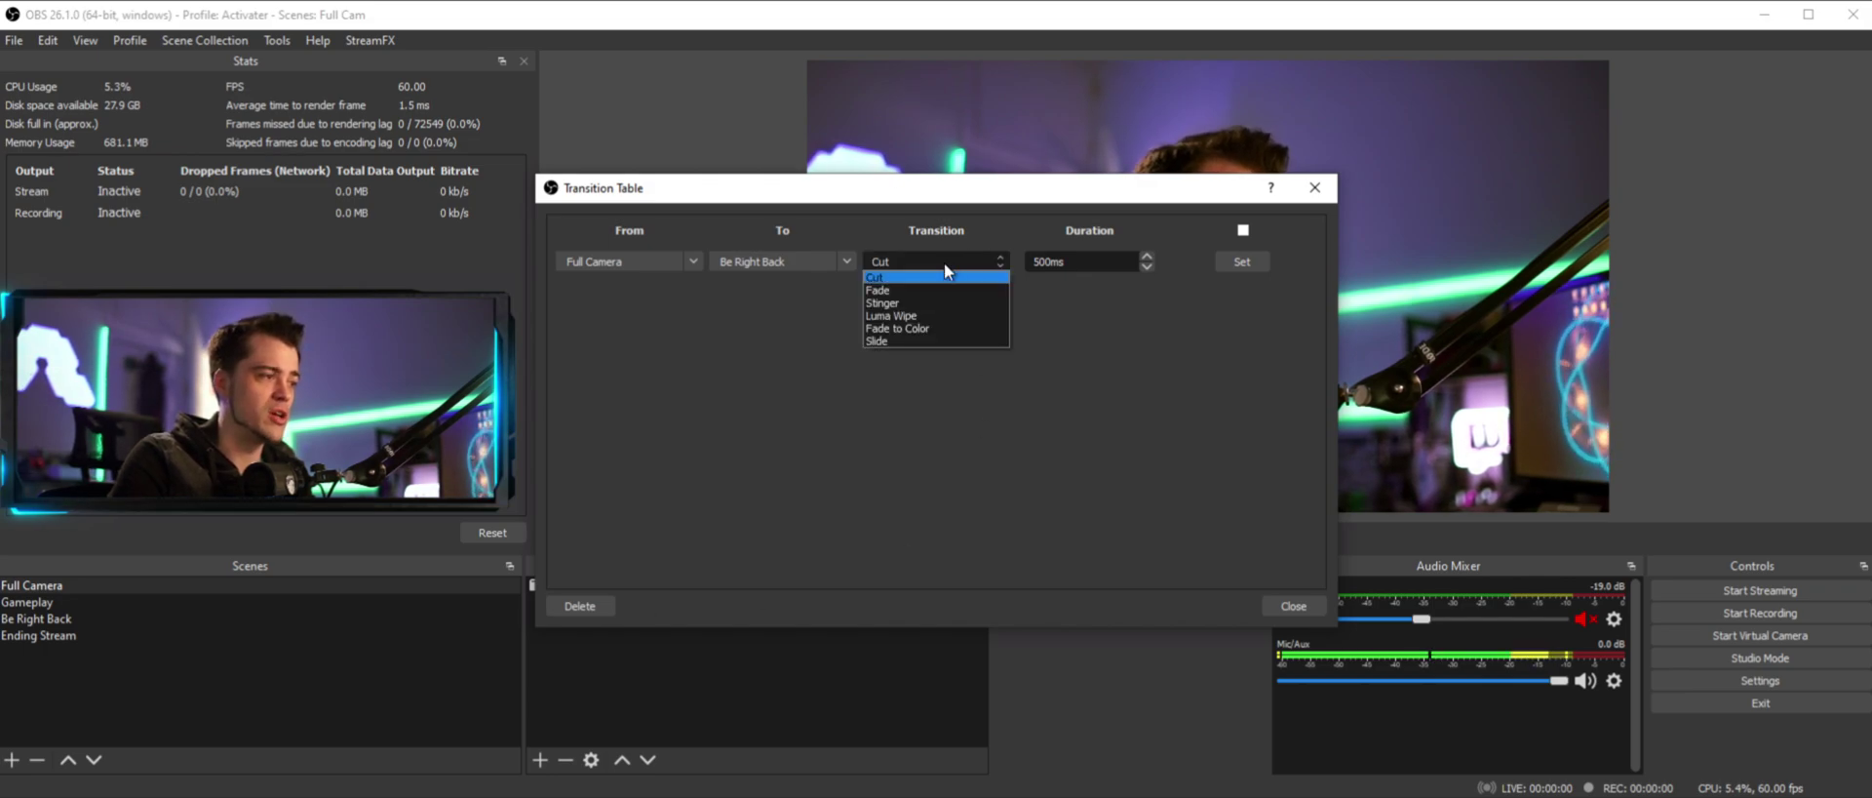
left_click(915, 340)
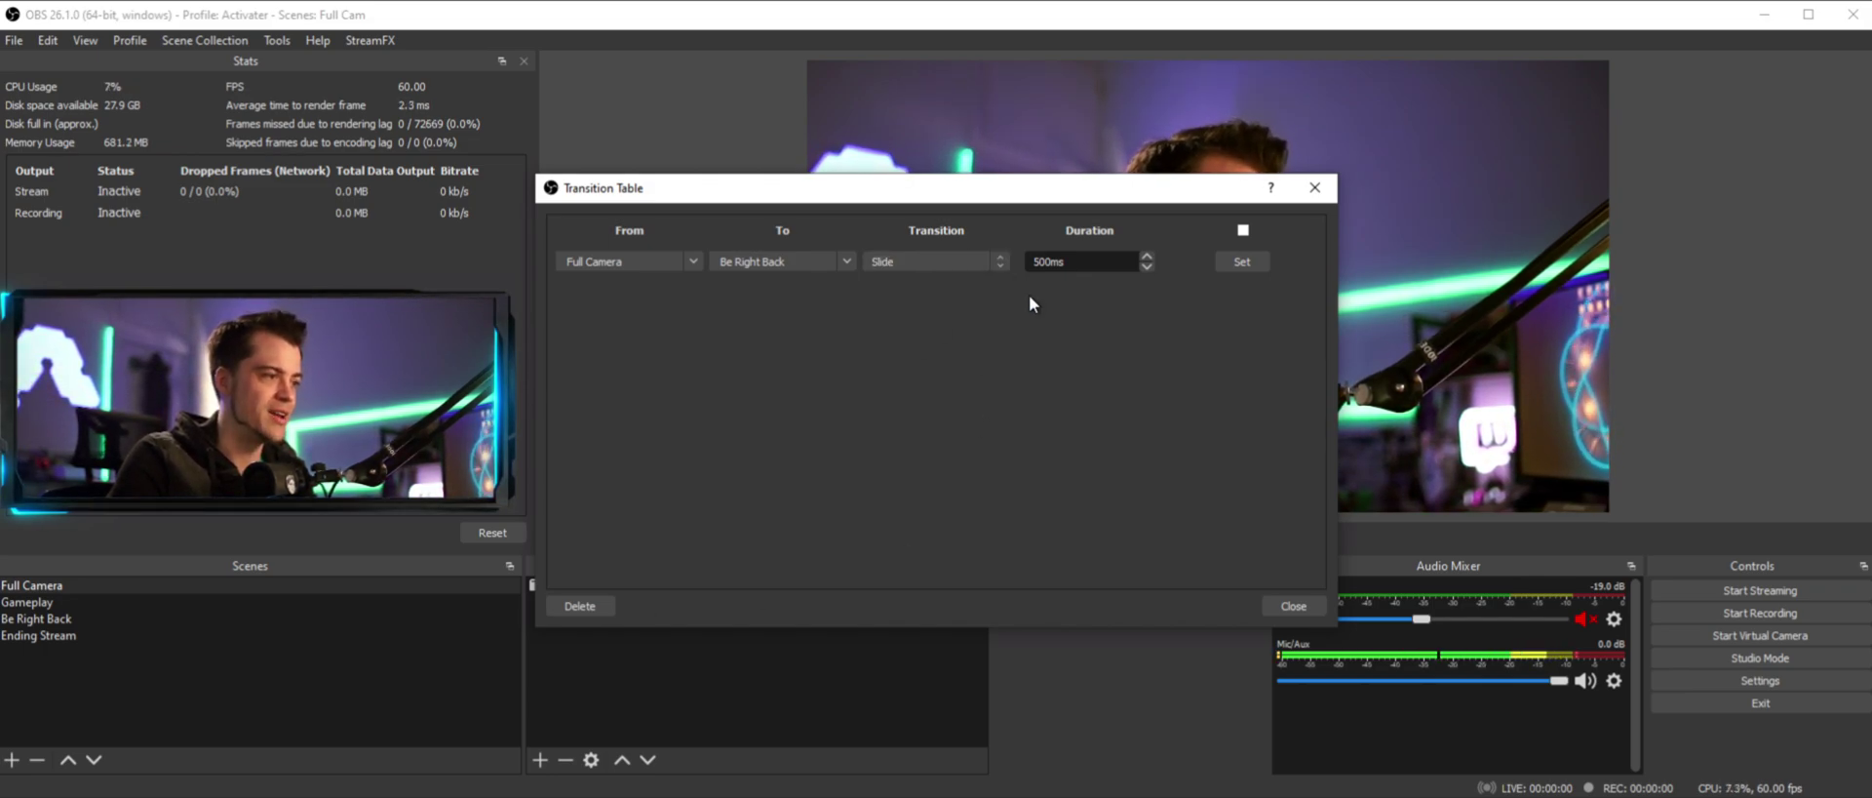
left_click(1242, 261)
left_click(1293, 606)
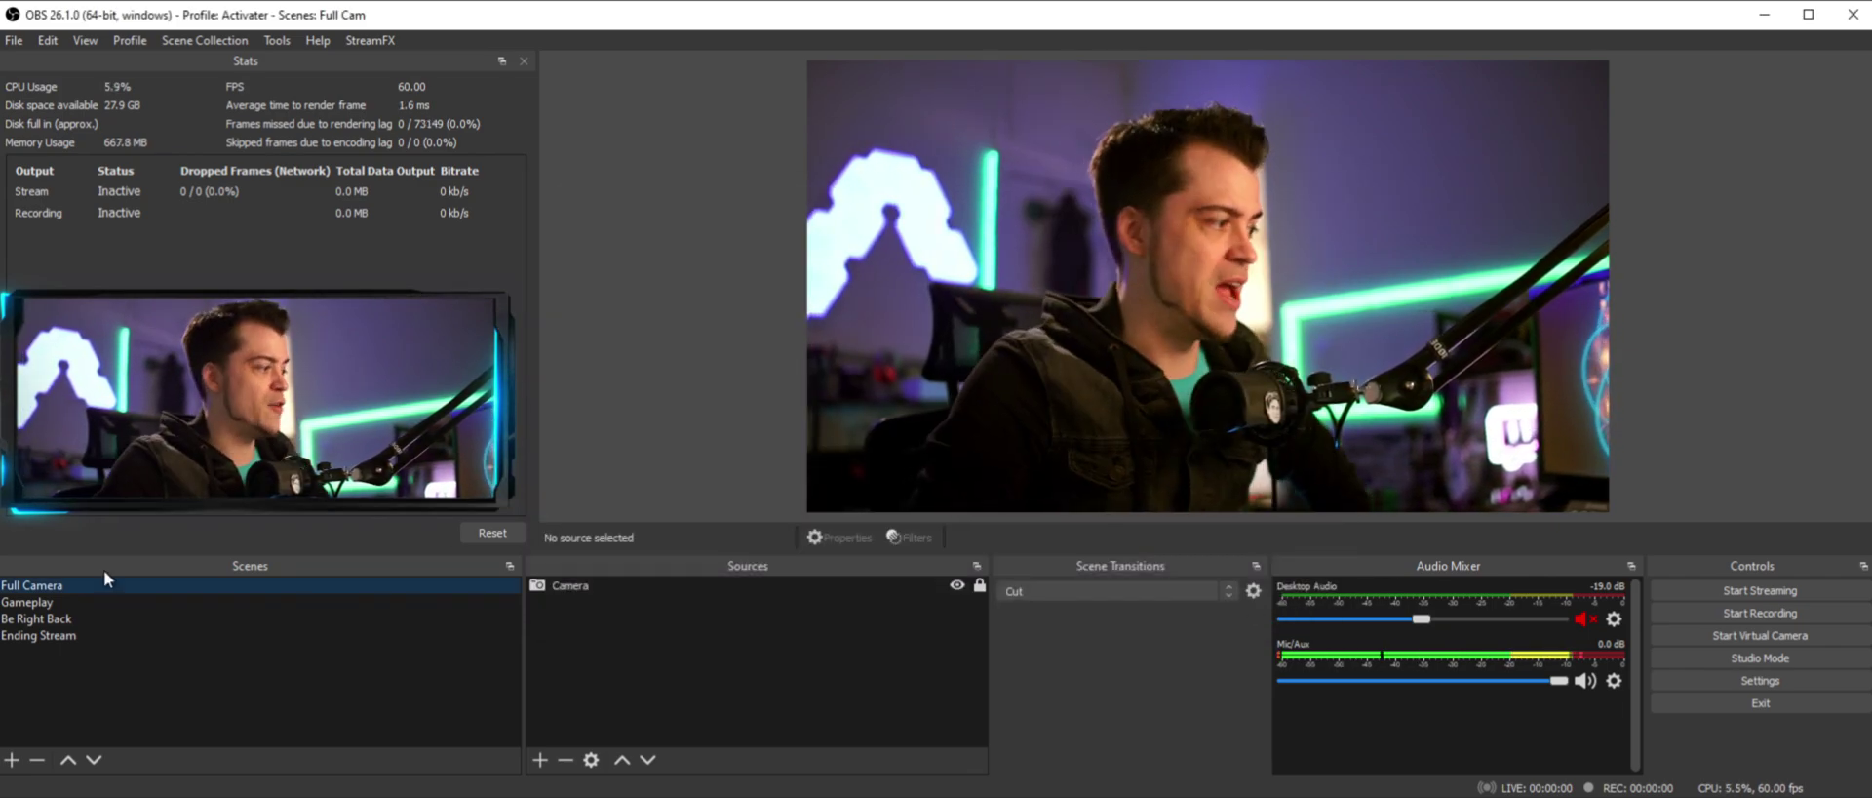
- Test the Slide by switching to Be Right Back, and set the default scene transition to Fade
left_click(67, 620)
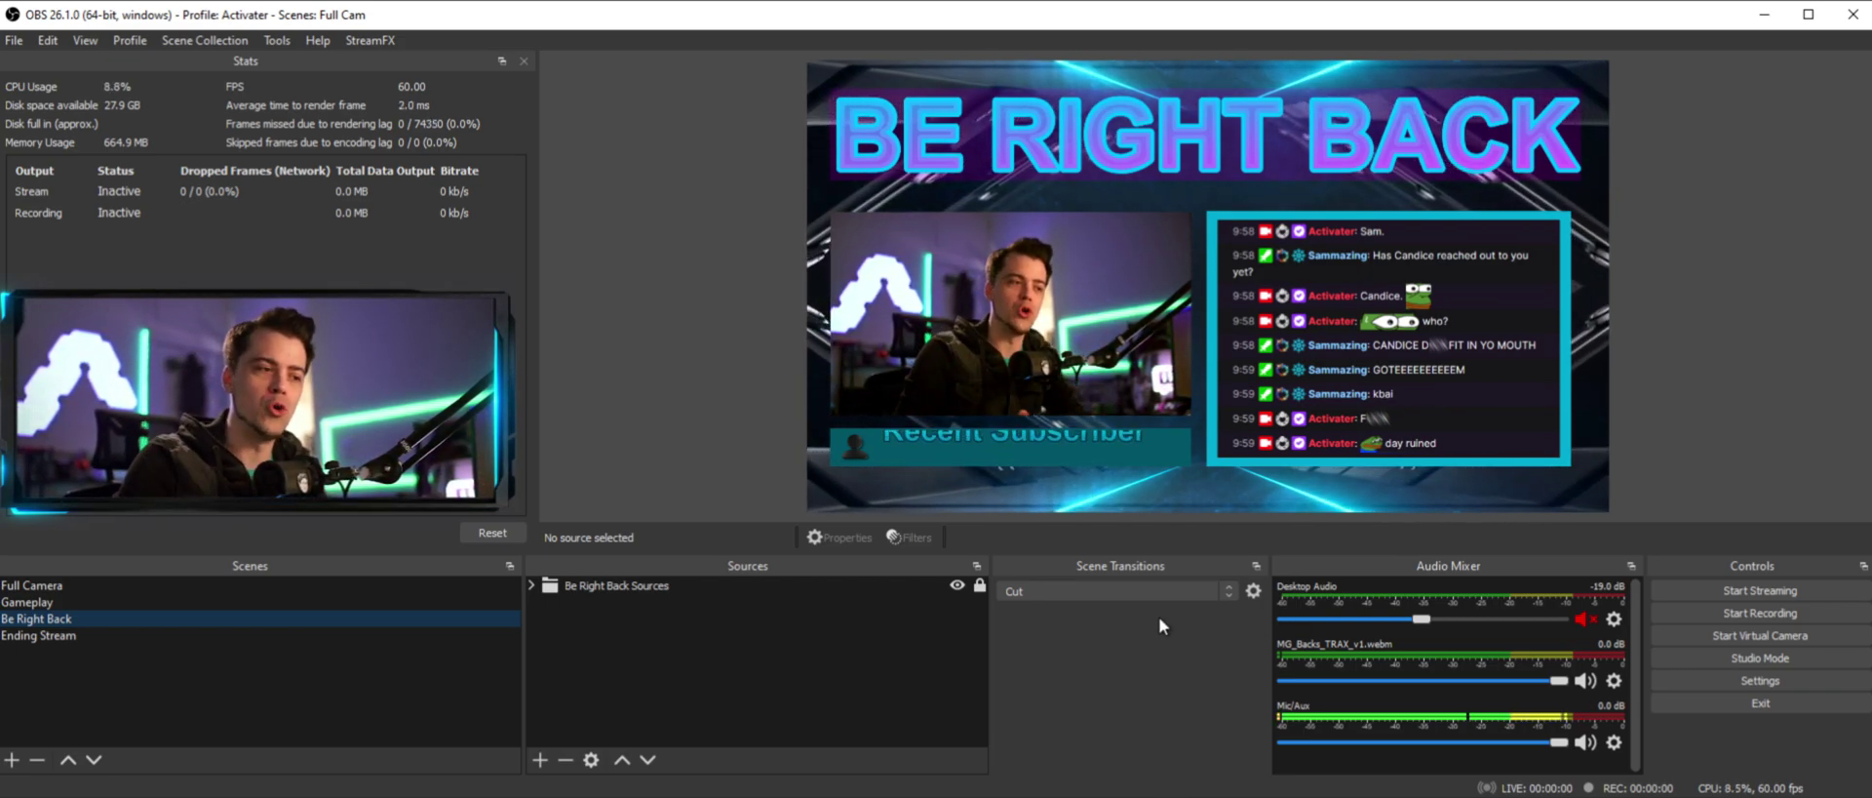
left_click(1188, 592)
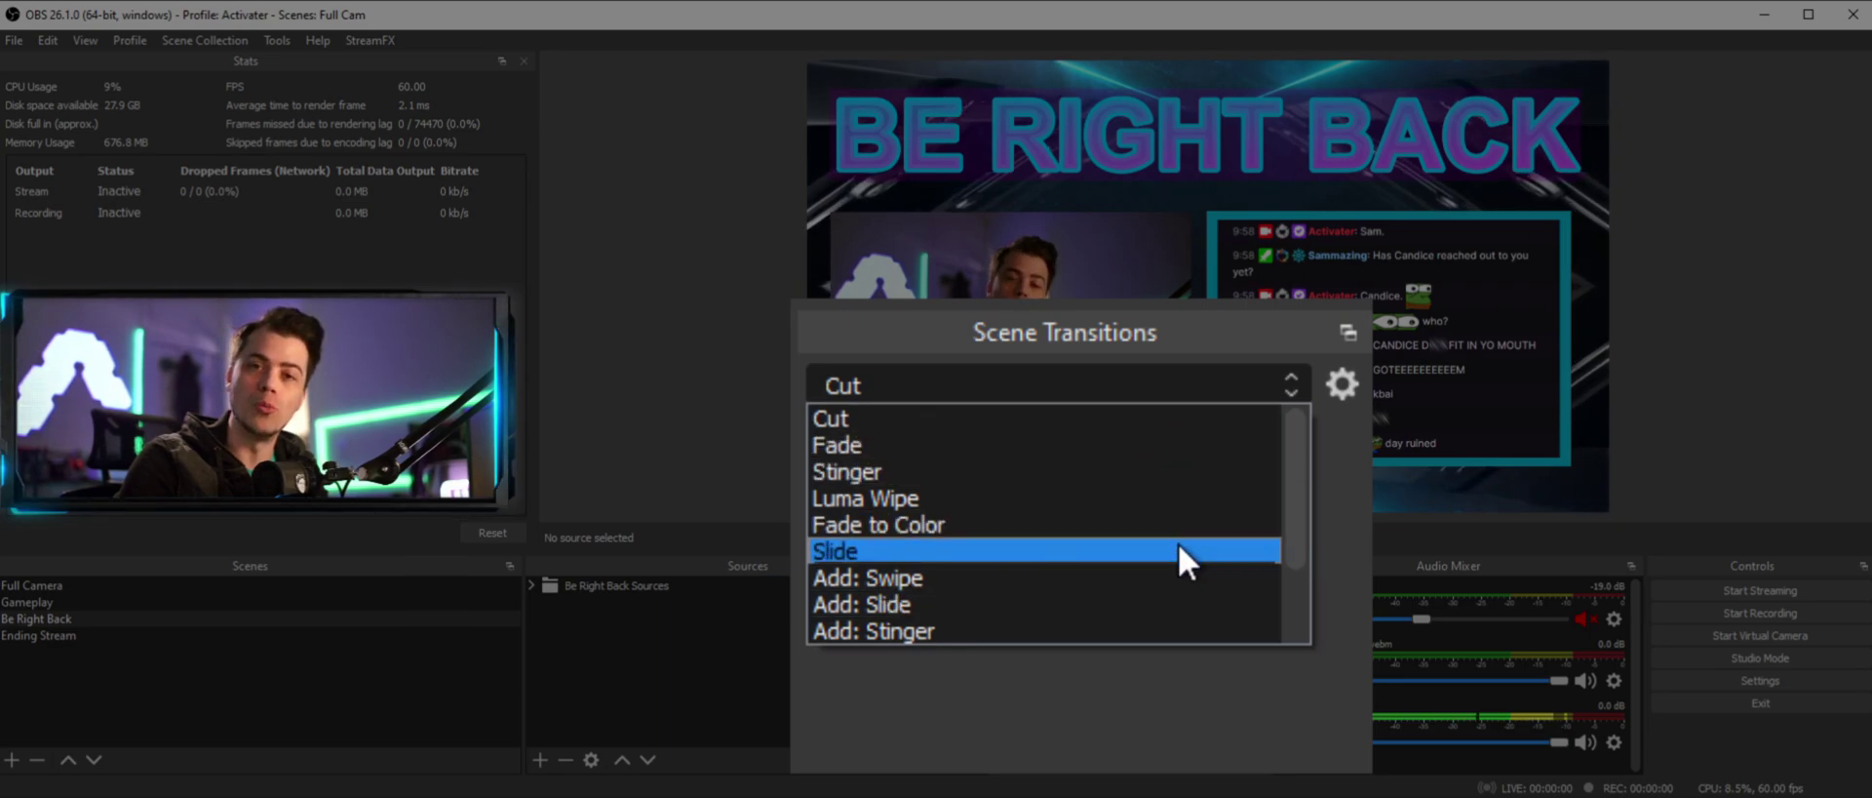
left_click(939, 443)
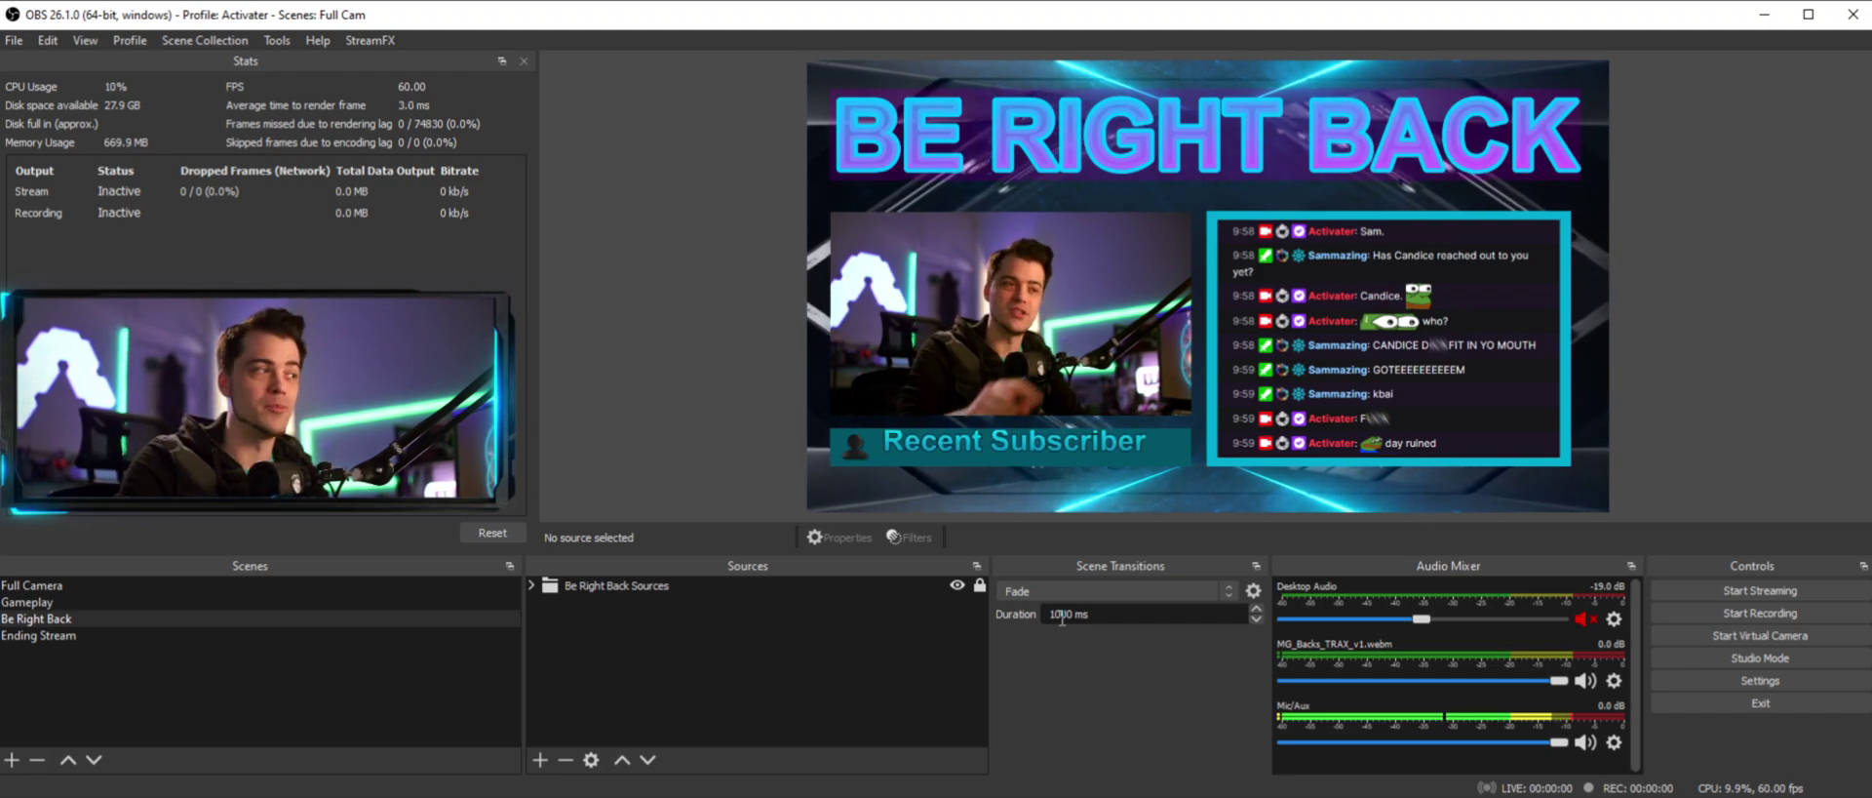
- Review the Transition Table entries, and test the default Fade by switching from Be Right Back to Gameplay and on to Full Camera
left_click(280, 40)
left_click(331, 244)
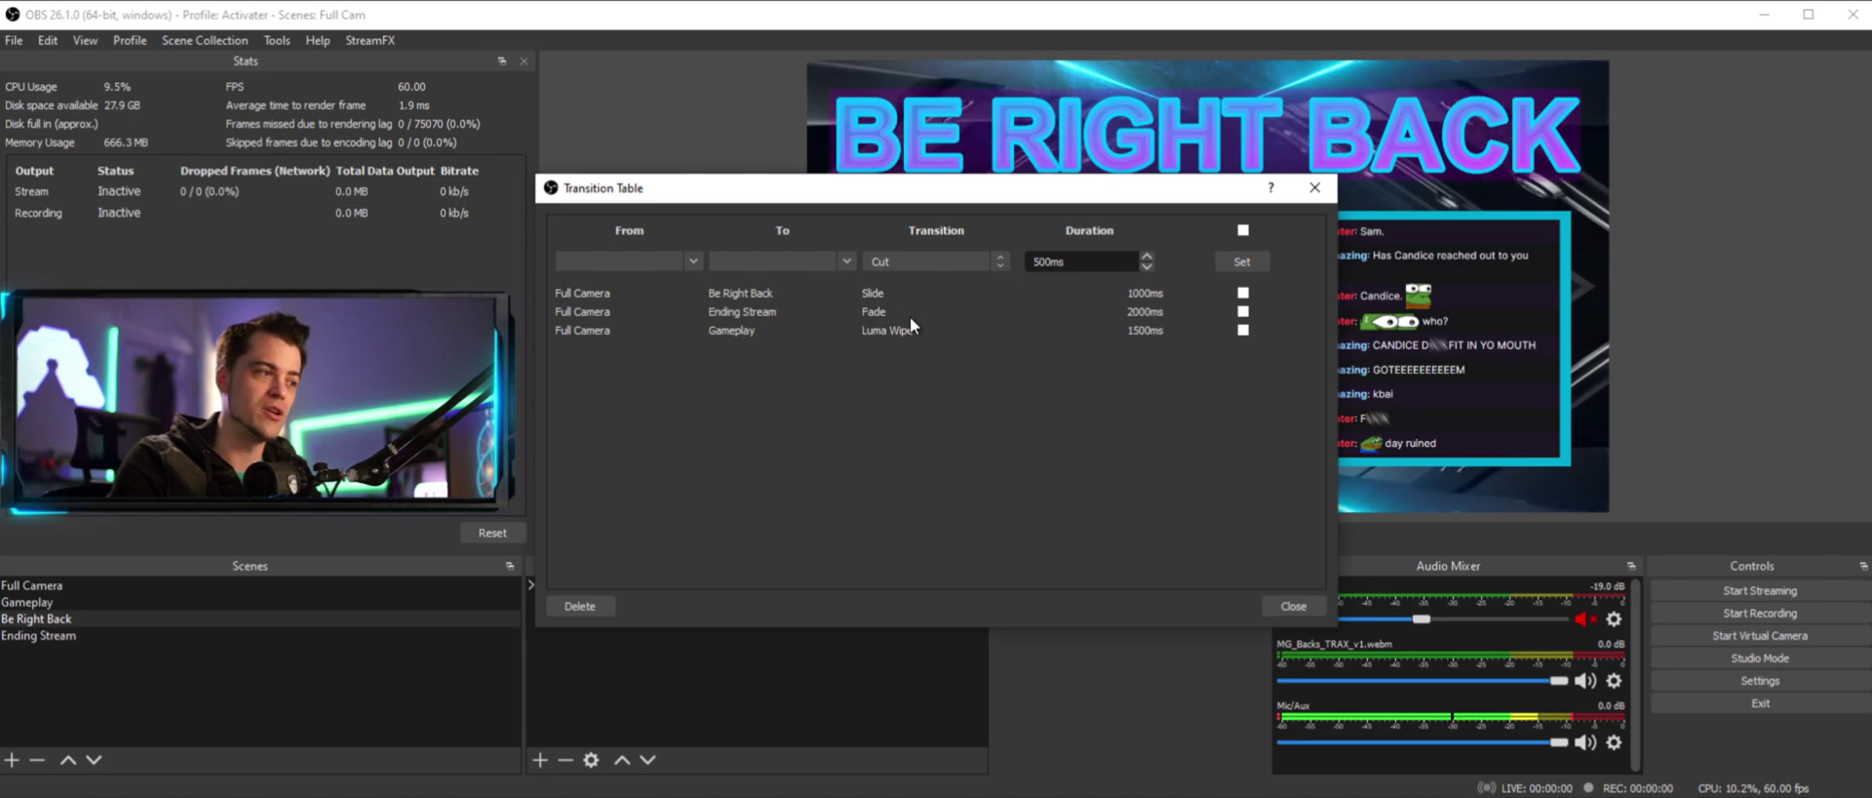
left_click(1293, 605)
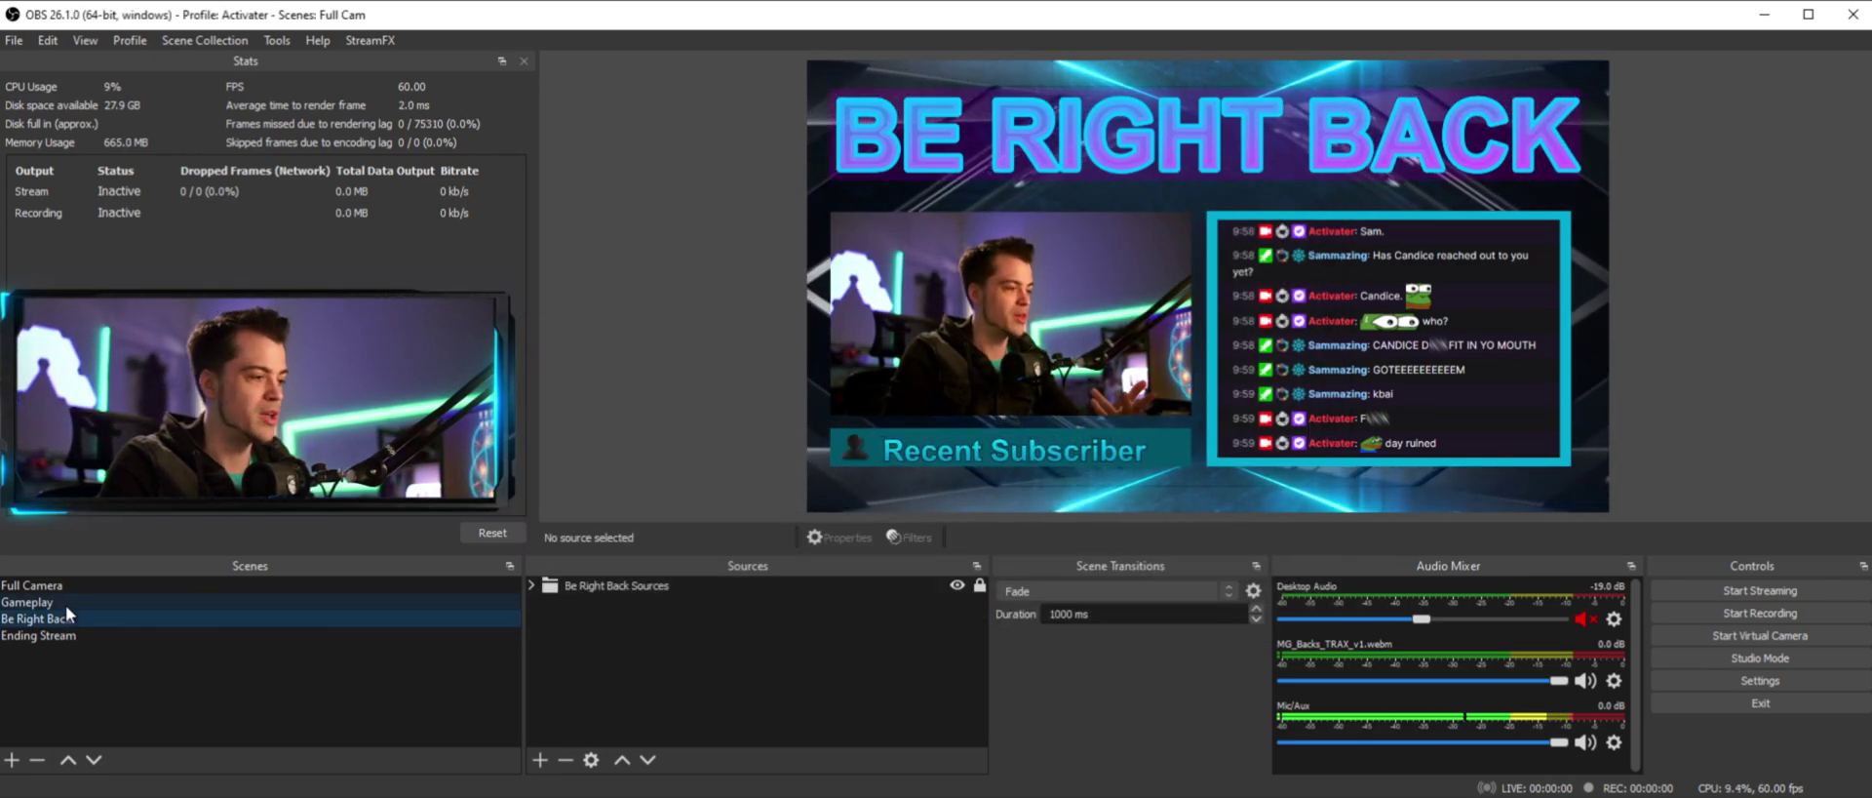
left_click(66, 605)
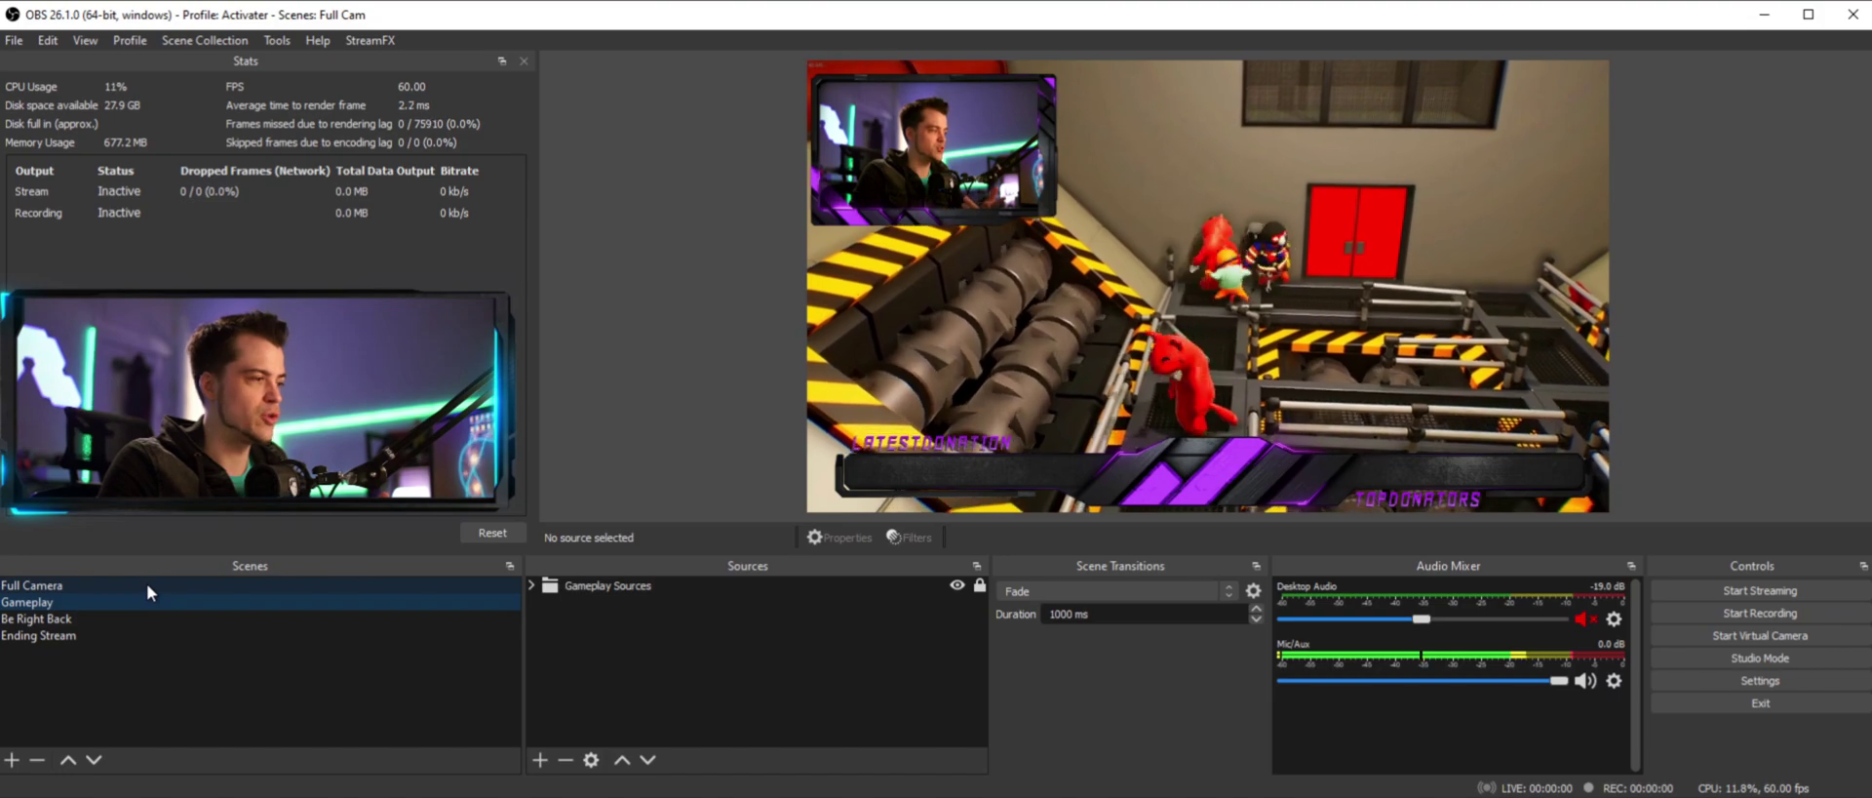
left_click(146, 583)
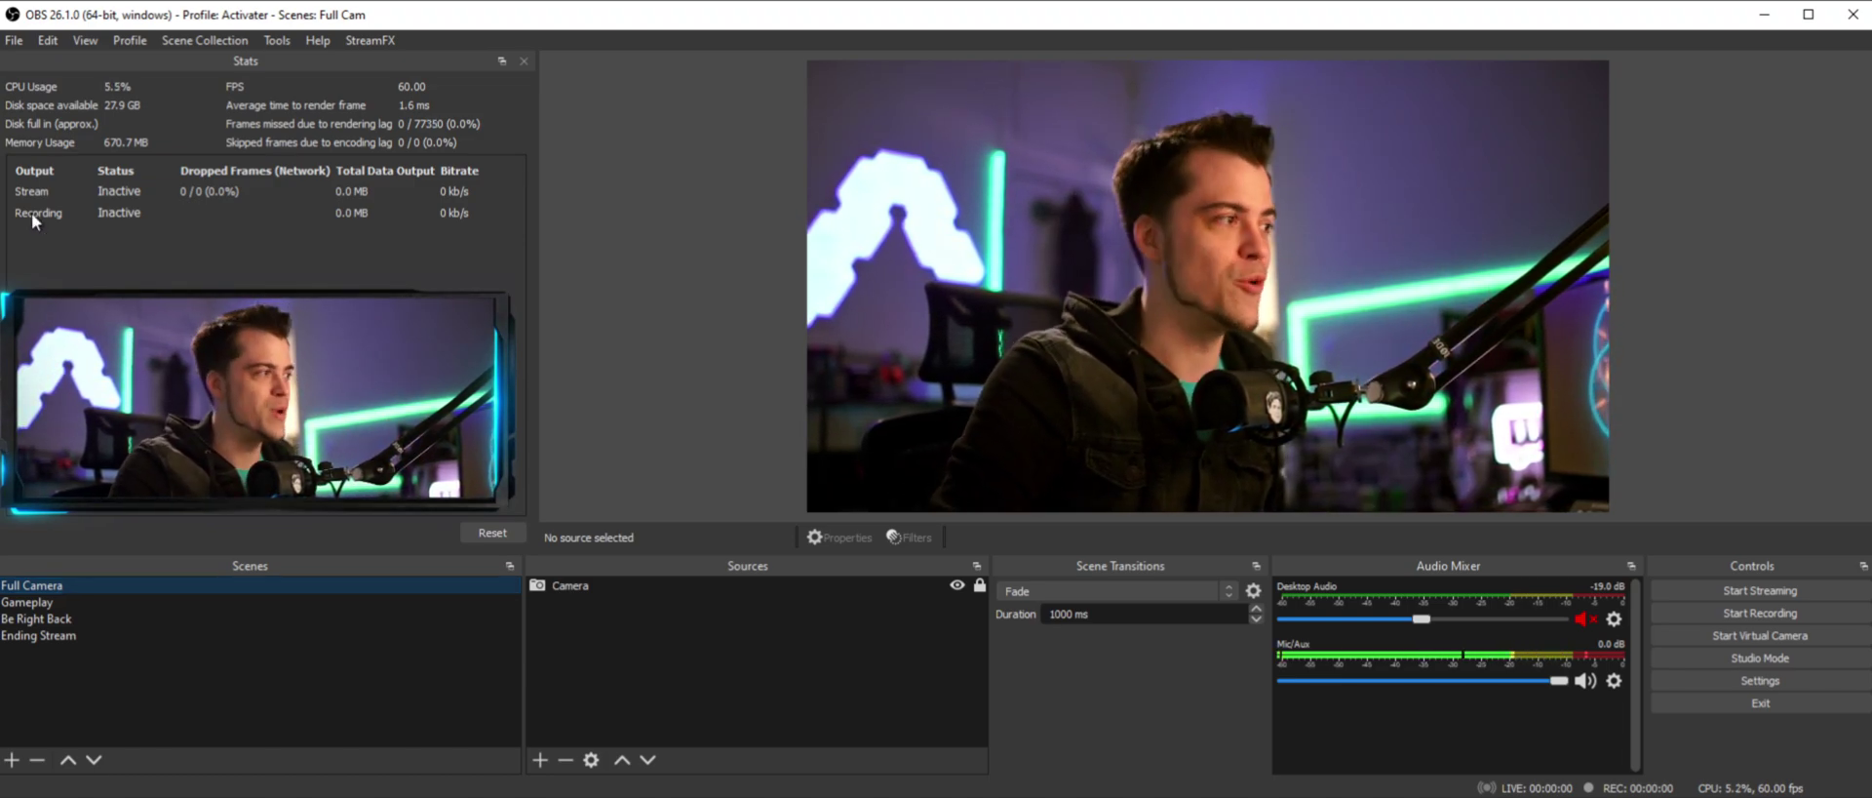
- Open the Transition Table again from the Full Camera scene
left_click(264, 37)
left_click(334, 238)
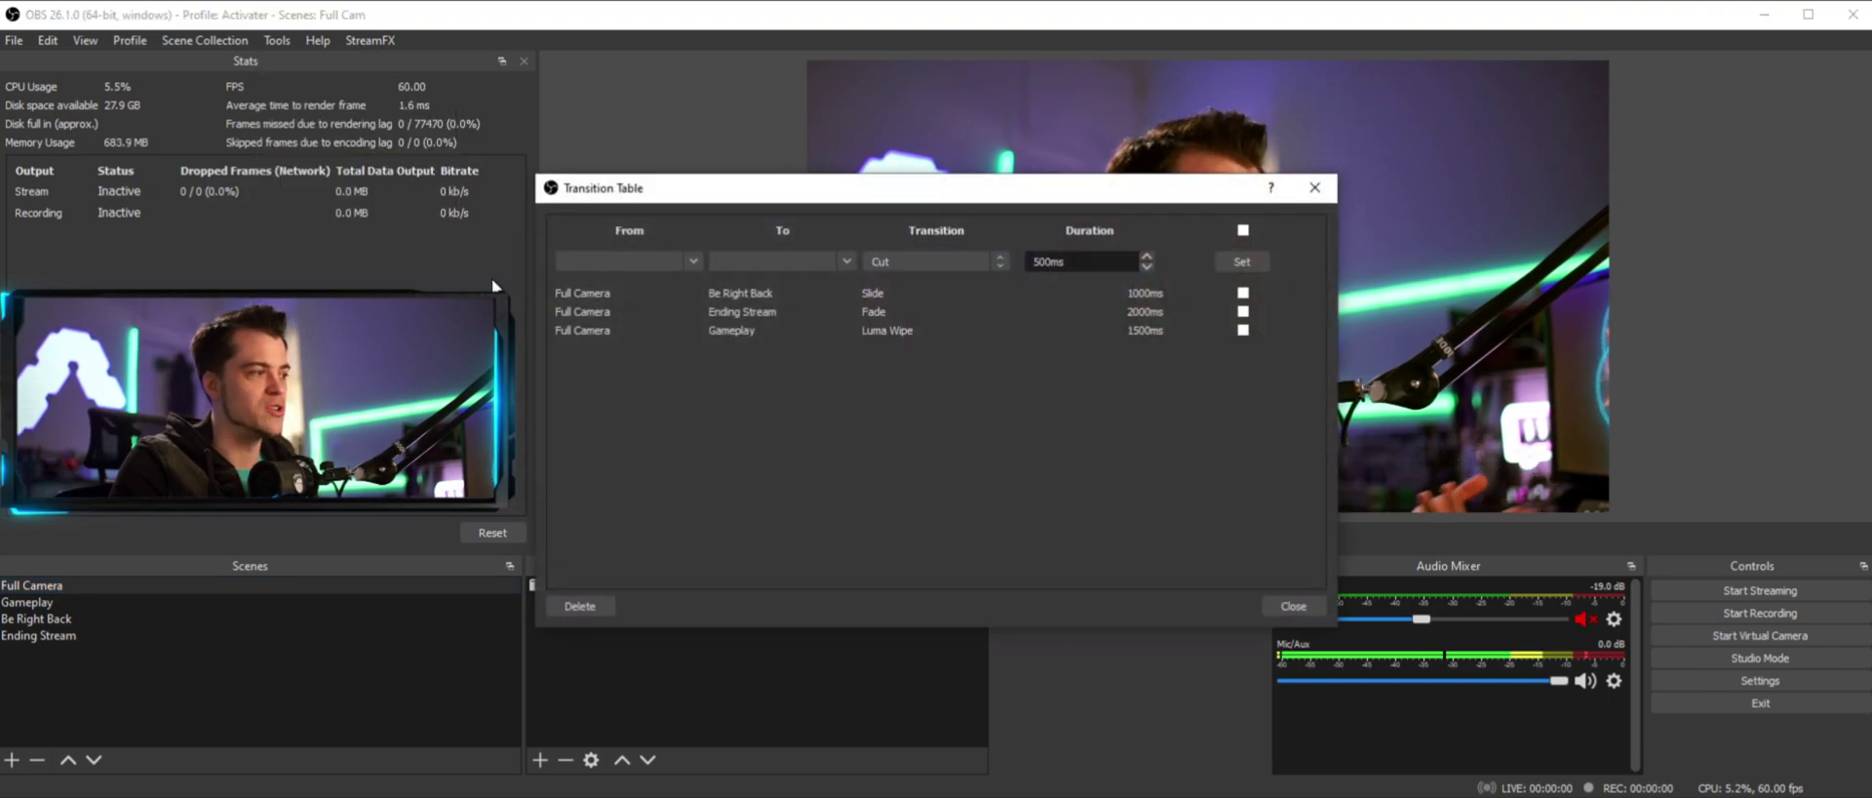